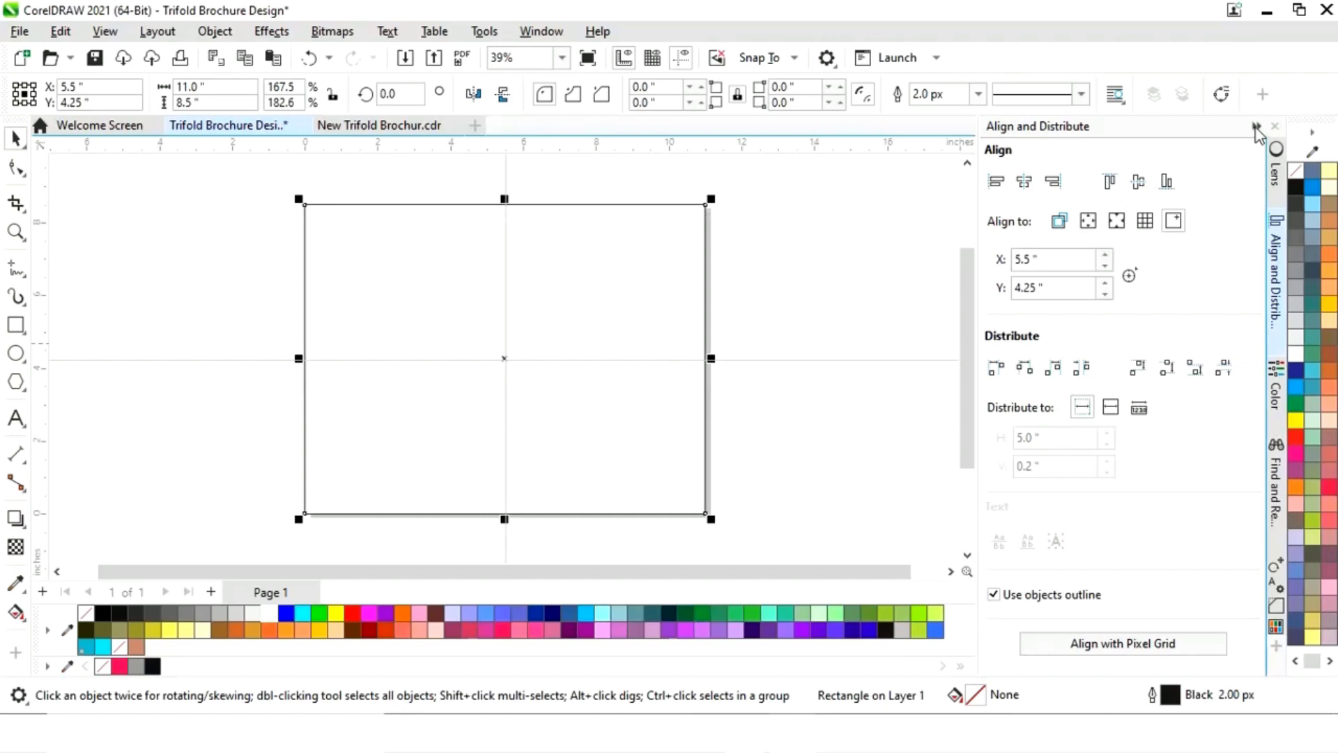
Make a narrower copy of the page-sized rectangle and set its width to 3.676".
left_click(1256, 125)
left_click(848, 366)
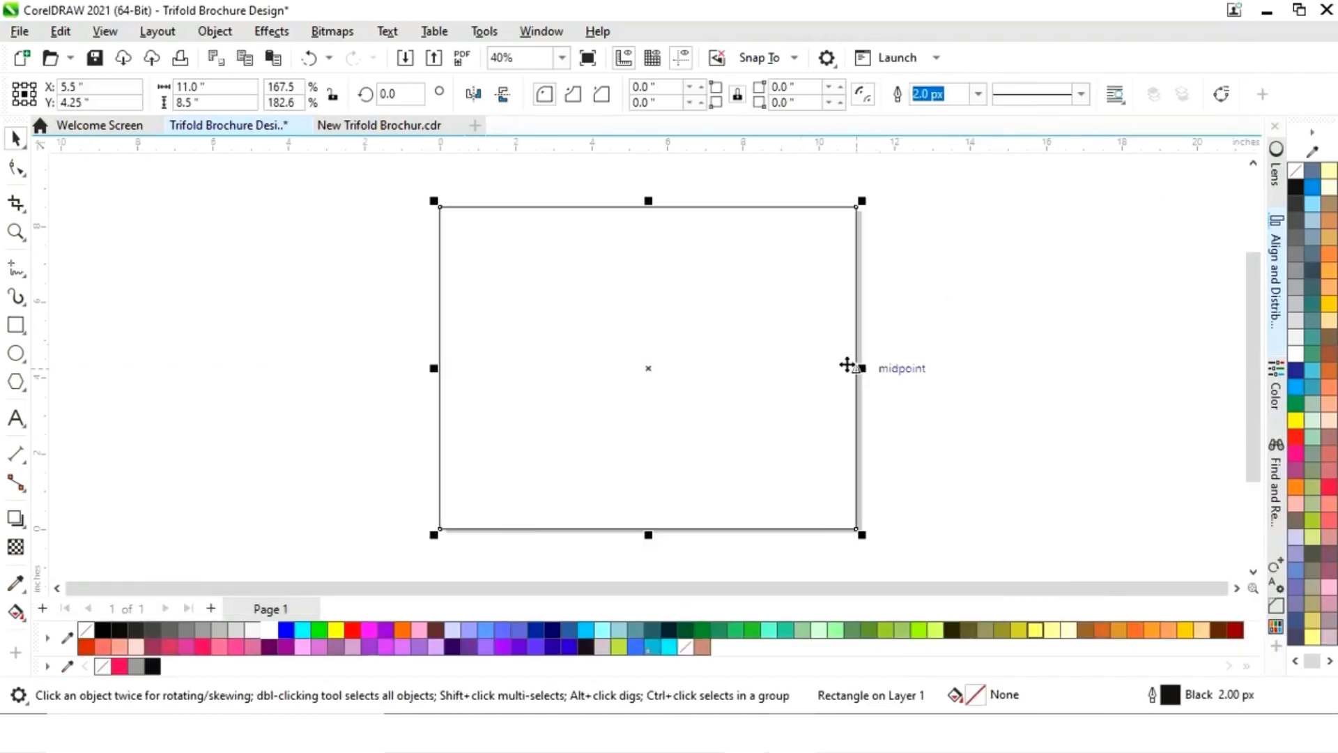
left_click_drag(869, 369, 567, 367)
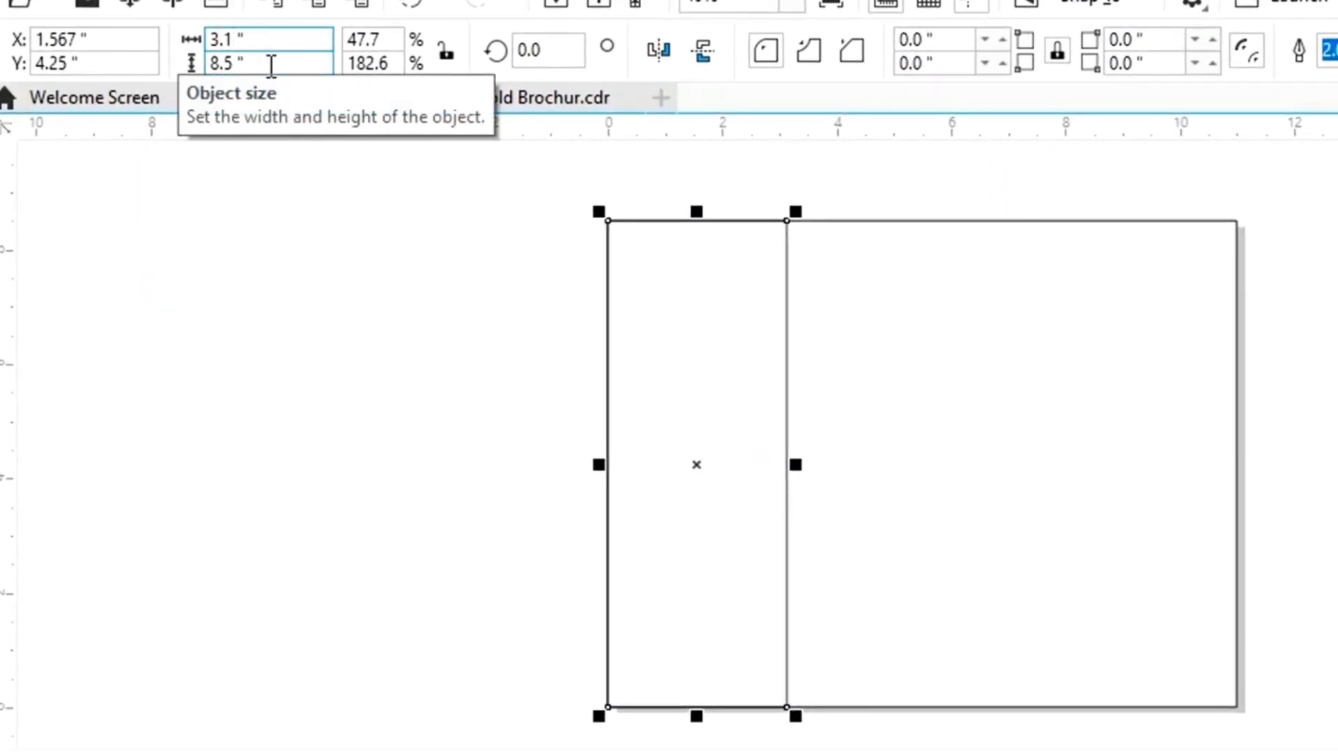
key("BackSpace")
type("676")
key("Return")
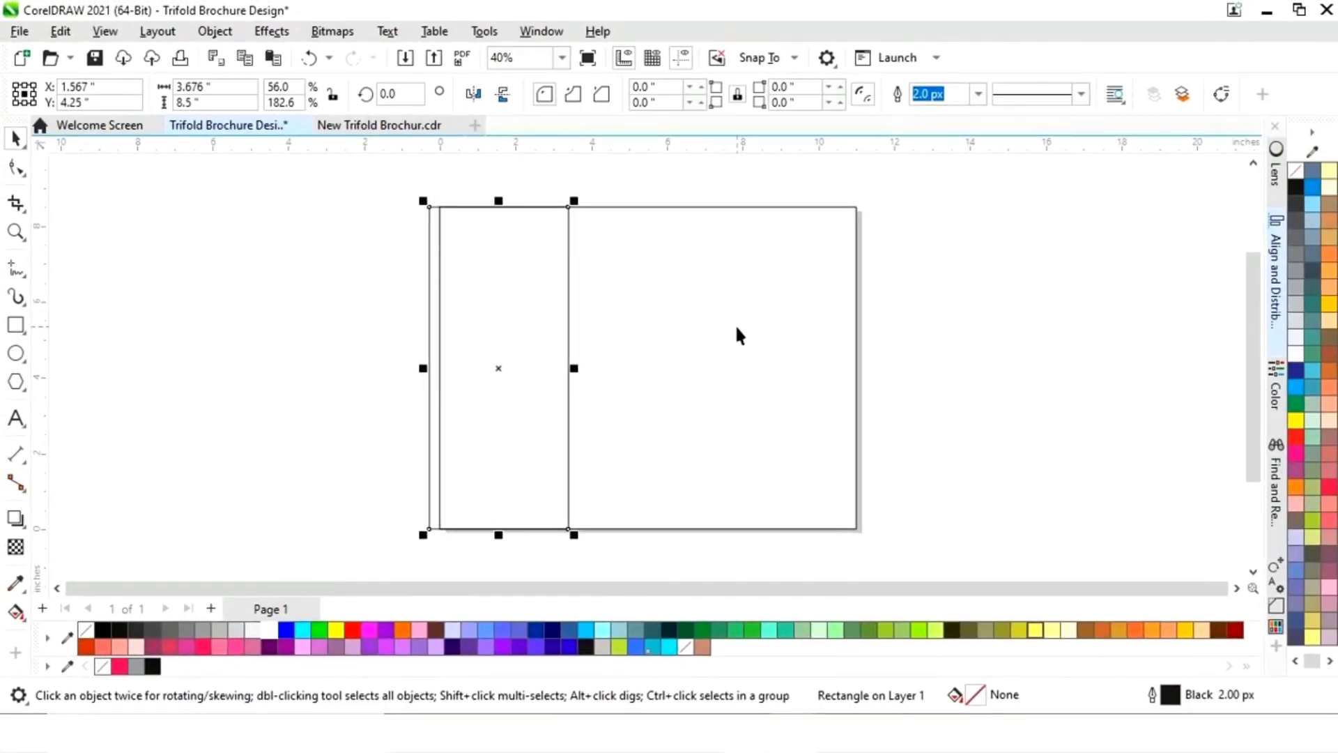
Align the narrow panel and the page-sized rectangle along their left edges.
left_click(738, 327)
key("ctrl+a")
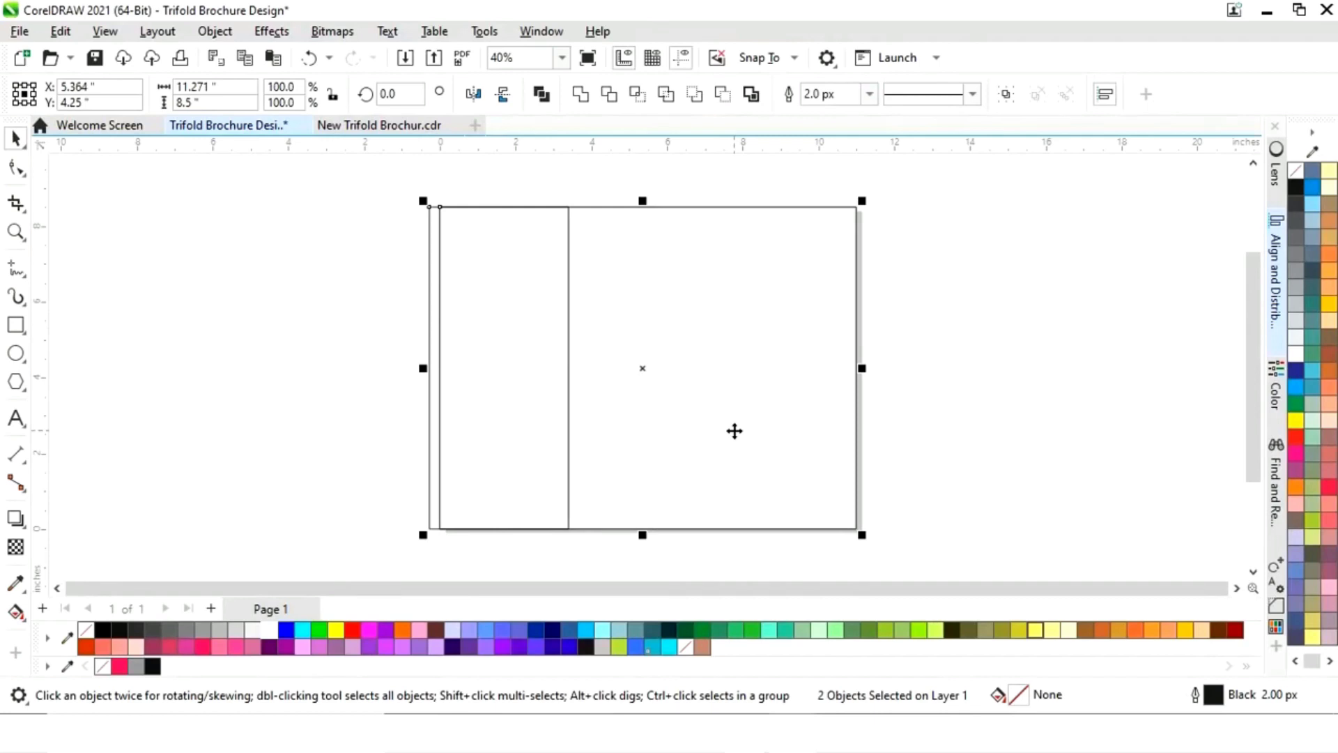
key("l")
left_click(934, 429)
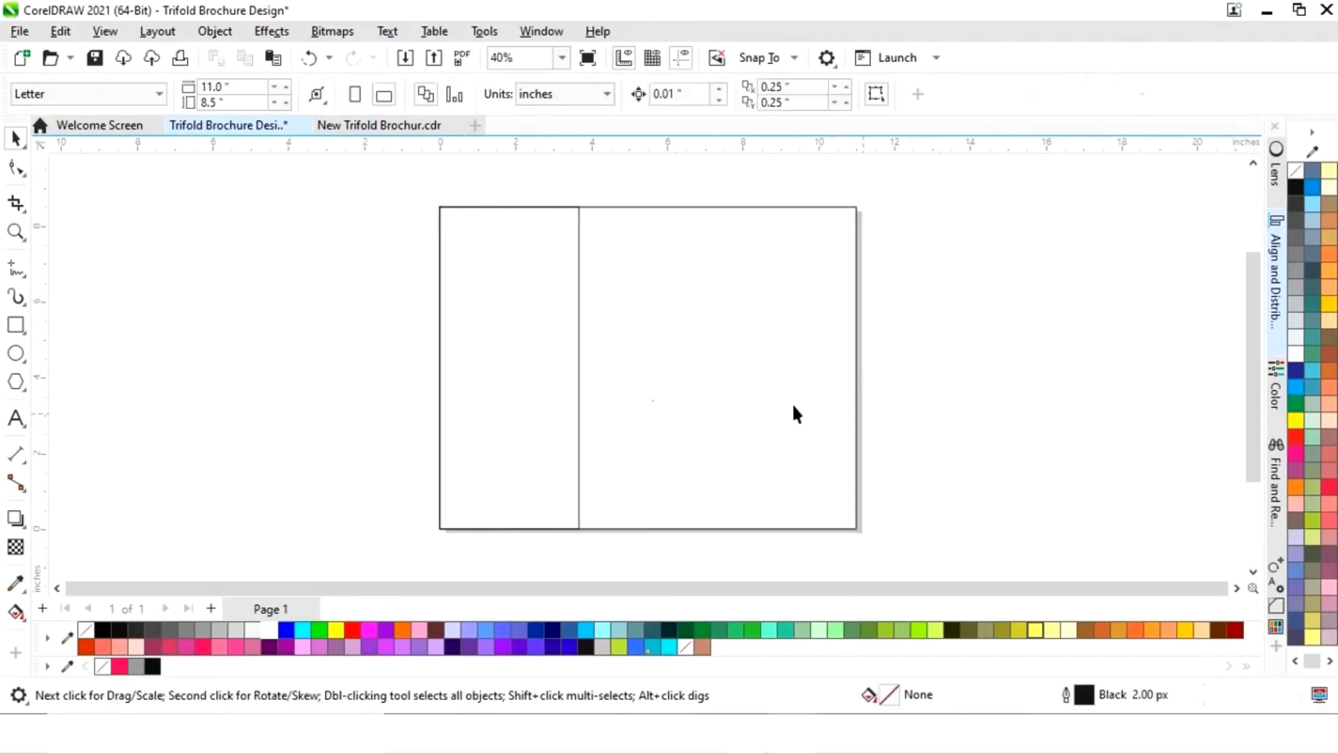
Duplicate the left panel by mirroring it sideways twice, filling the middle and right thirds of the page.
left_click(529, 383)
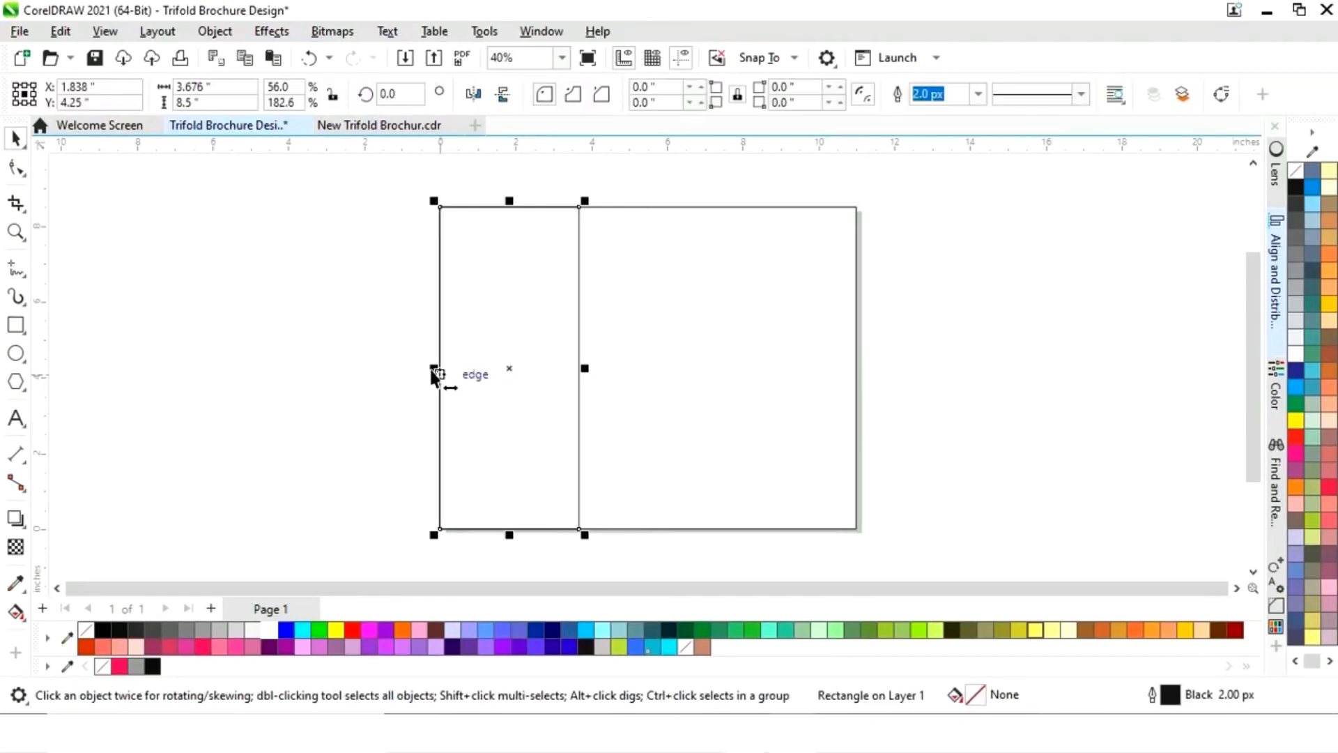
left_click_drag(431, 369, 661, 385)
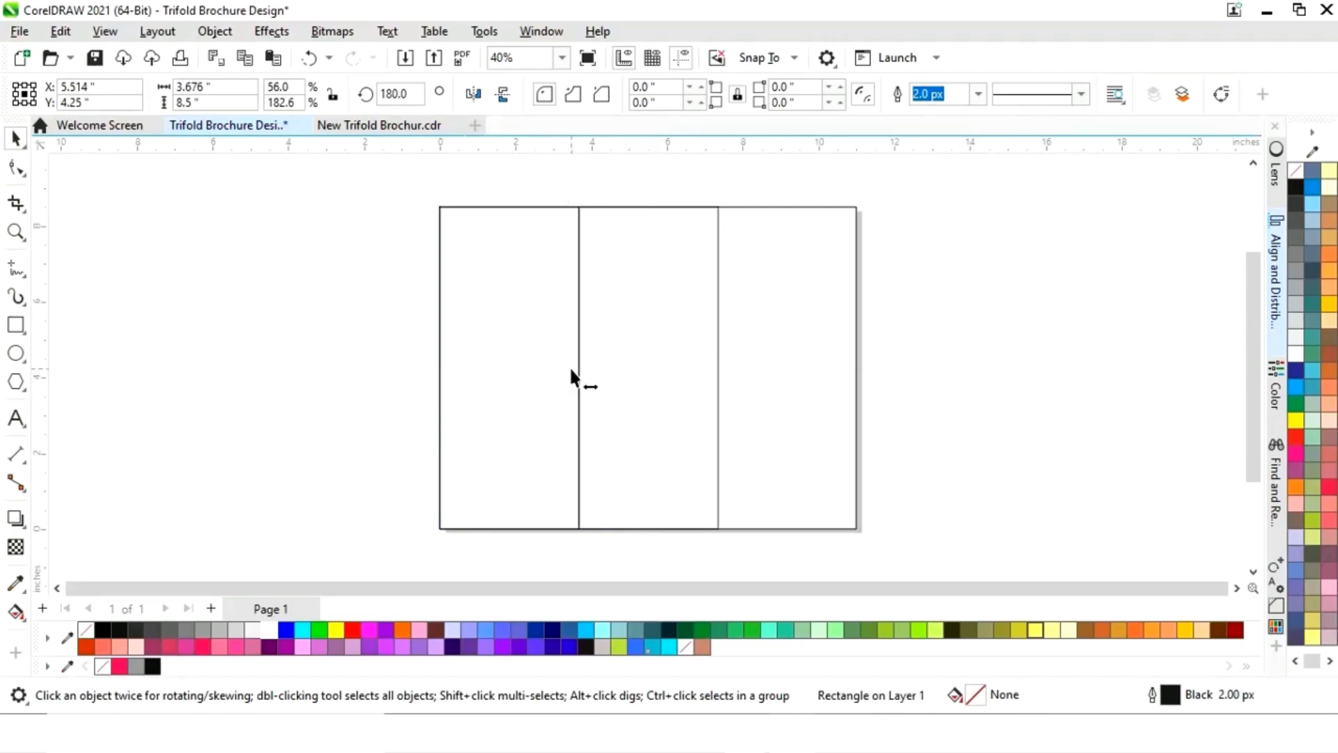
left_click_drag(572, 370, 806, 377)
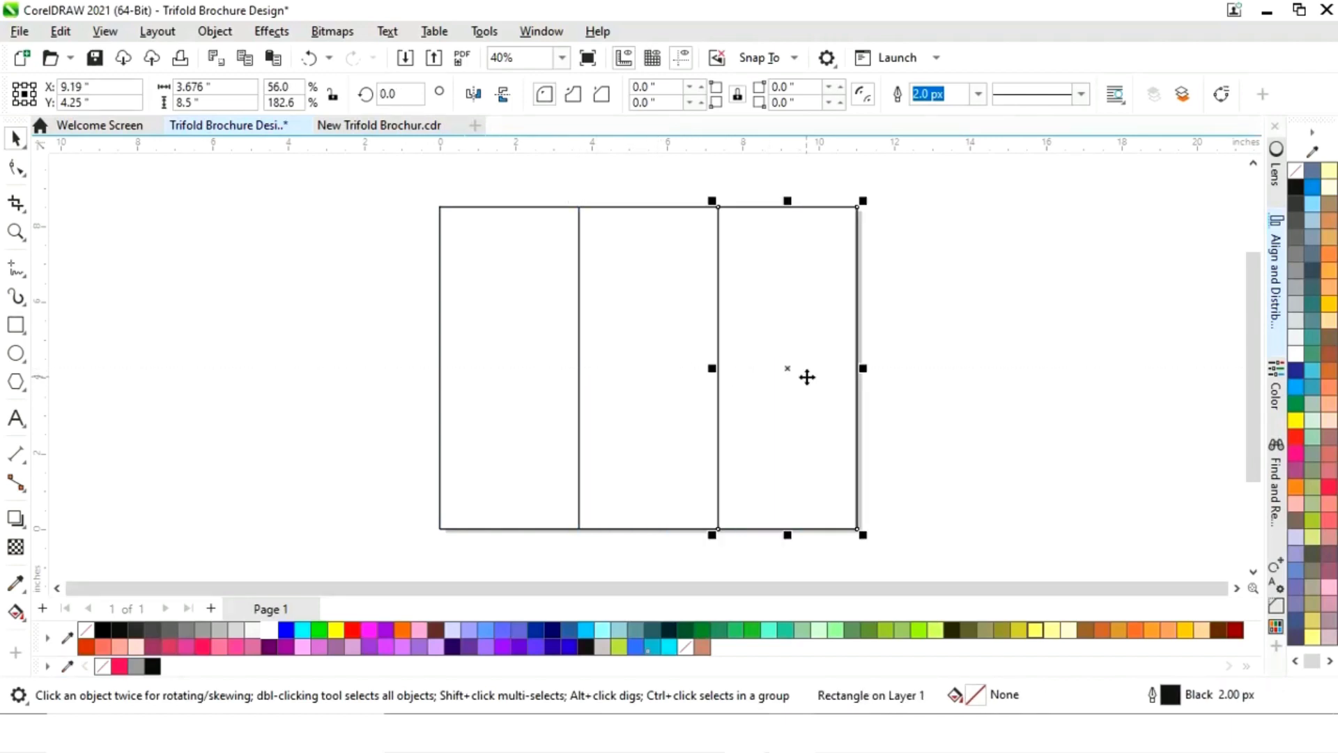
left_click(994, 380)
Make a shortened copy of the right panel at its base, about 1.52" tall, and convert it to curves.
left_click(790, 207)
left_click_drag(790, 207, 779, 468)
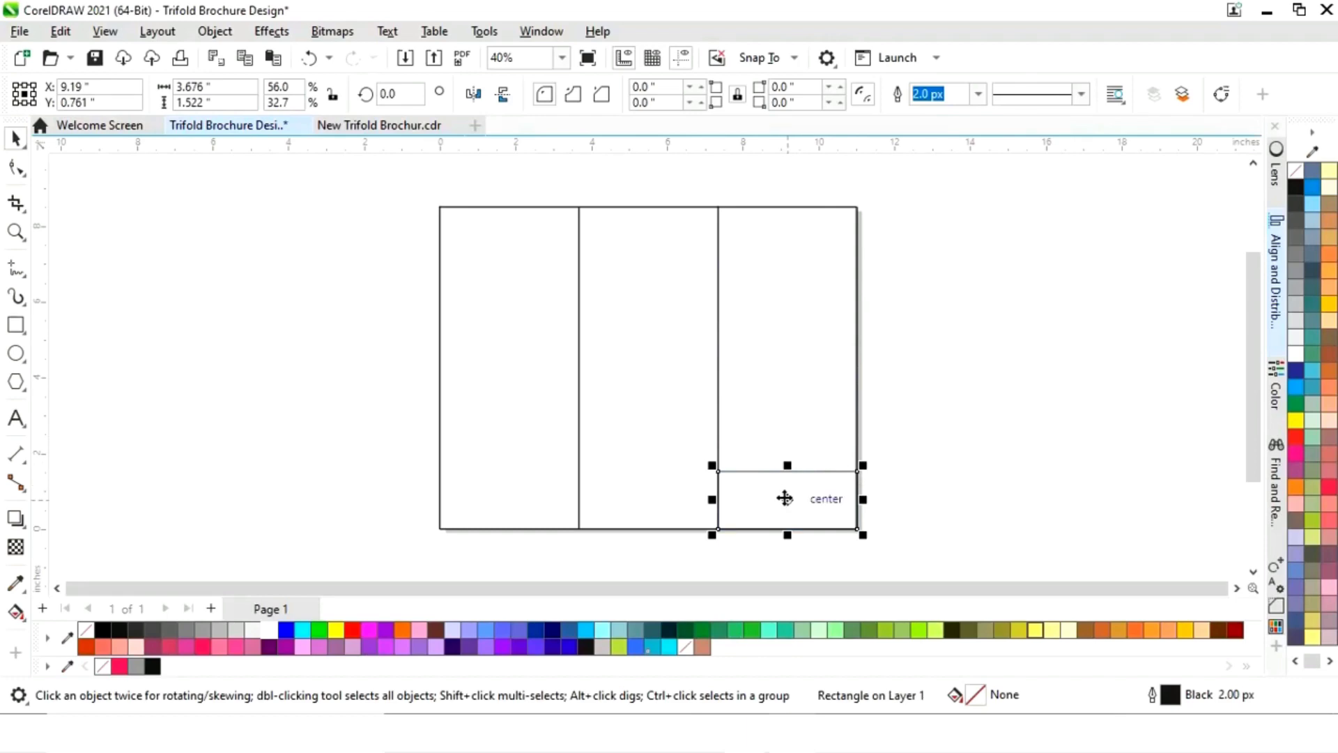
right_click(786, 498)
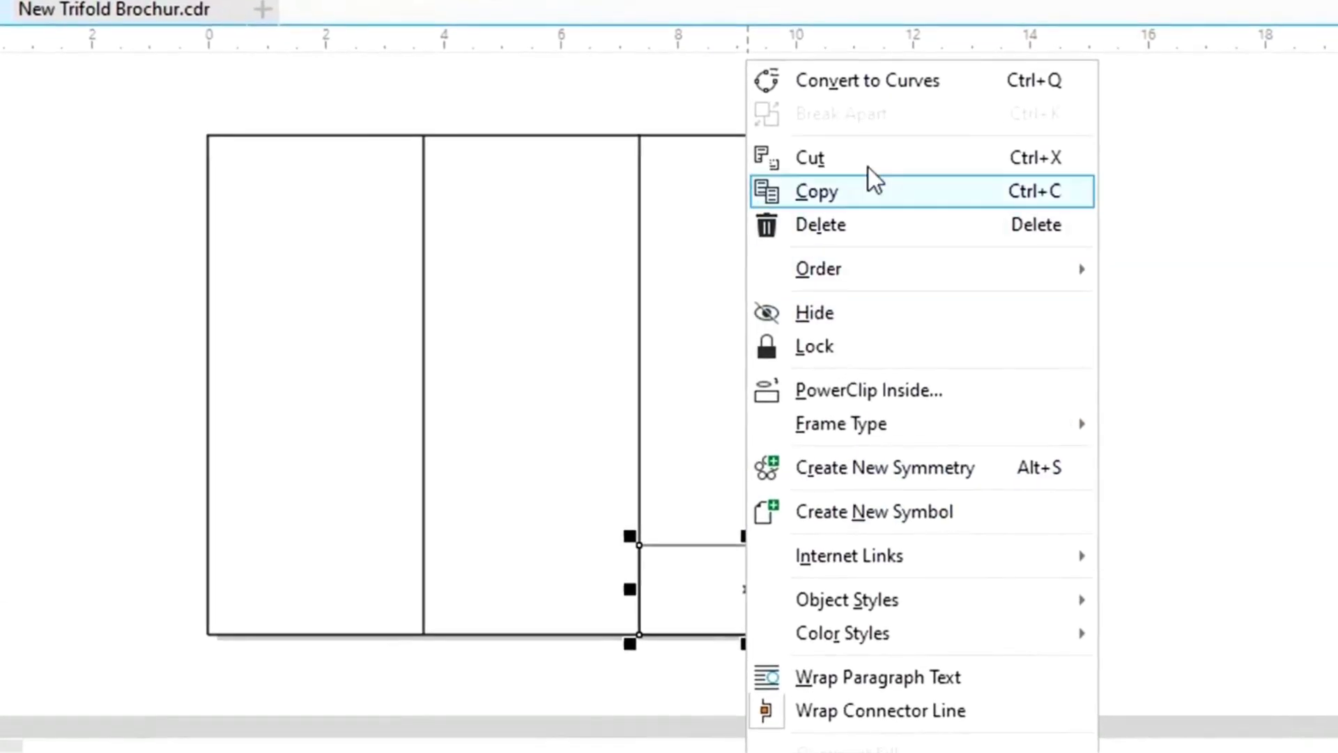
left_click(858, 85)
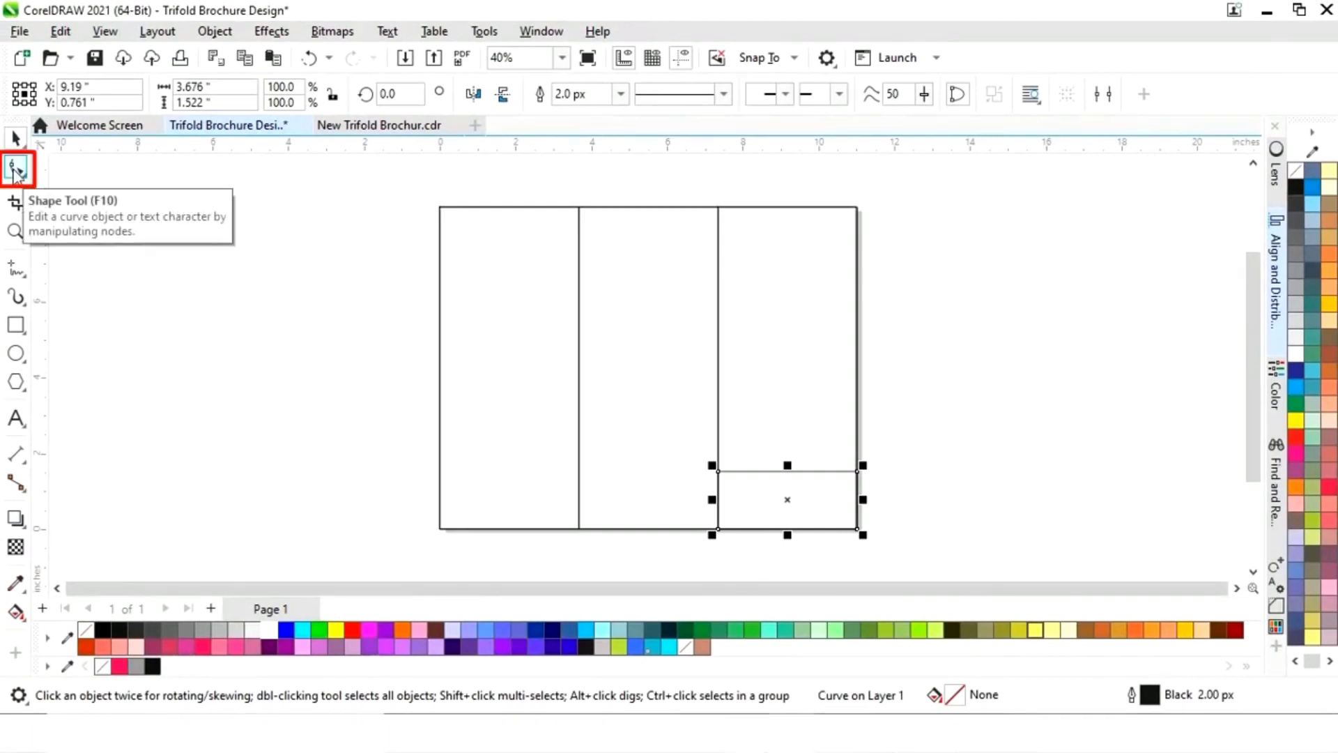
Turn the lower strip into a triangle by deleting its upper-left node, and raise its upper-right node slightly along the page edge.
left_click(16, 168)
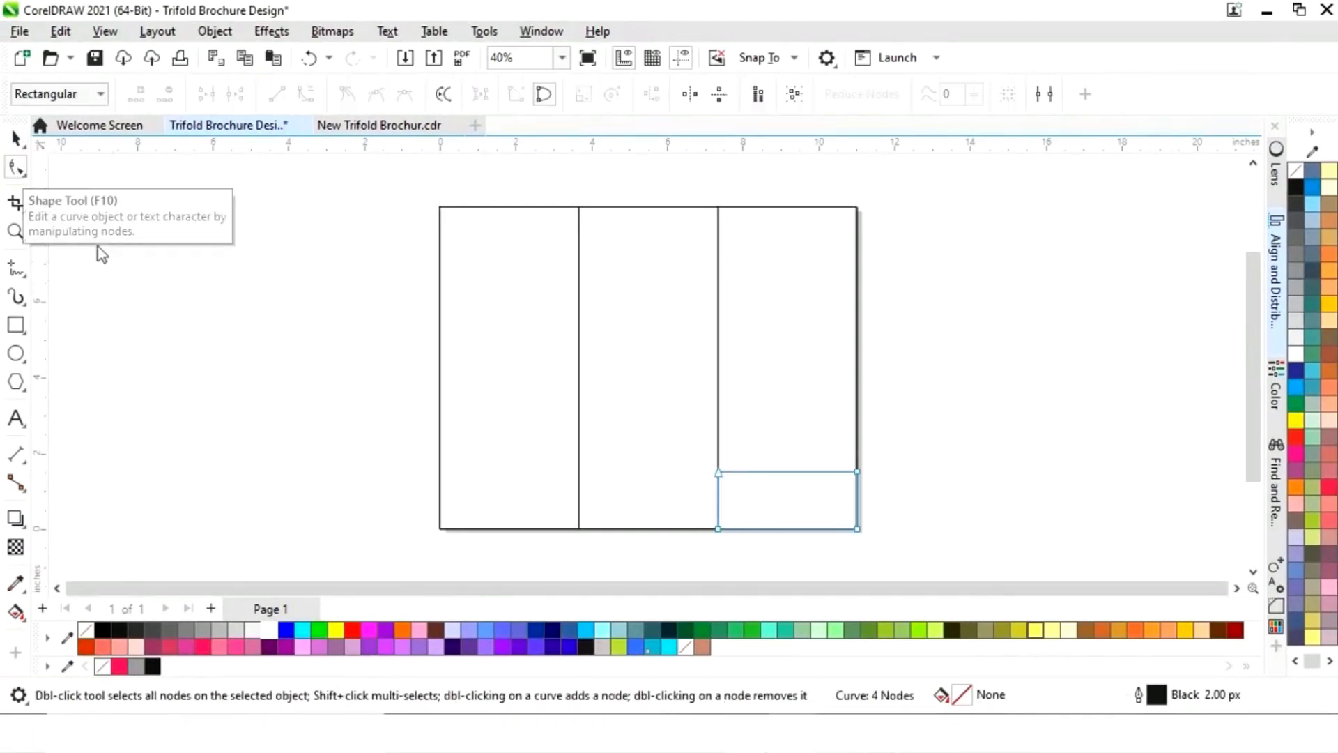
double_click(718, 471)
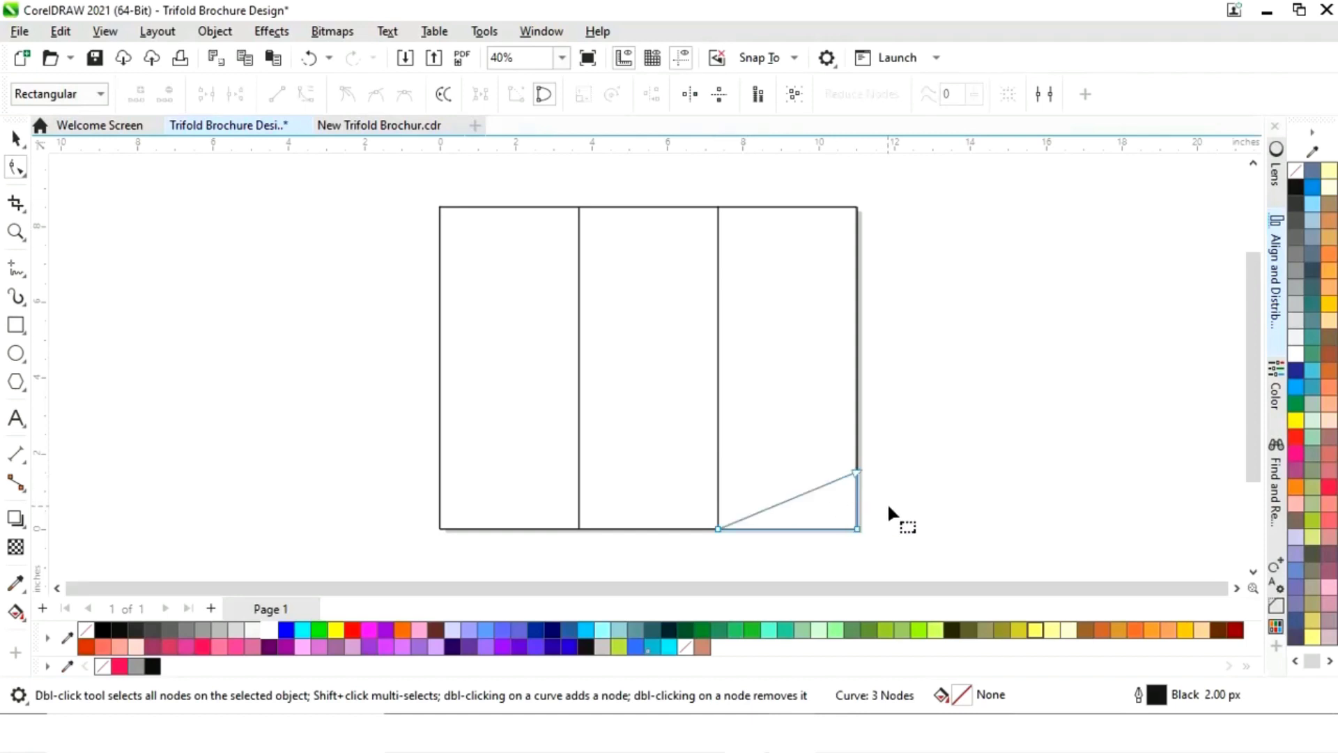
left_click_drag(858, 473, 856, 453)
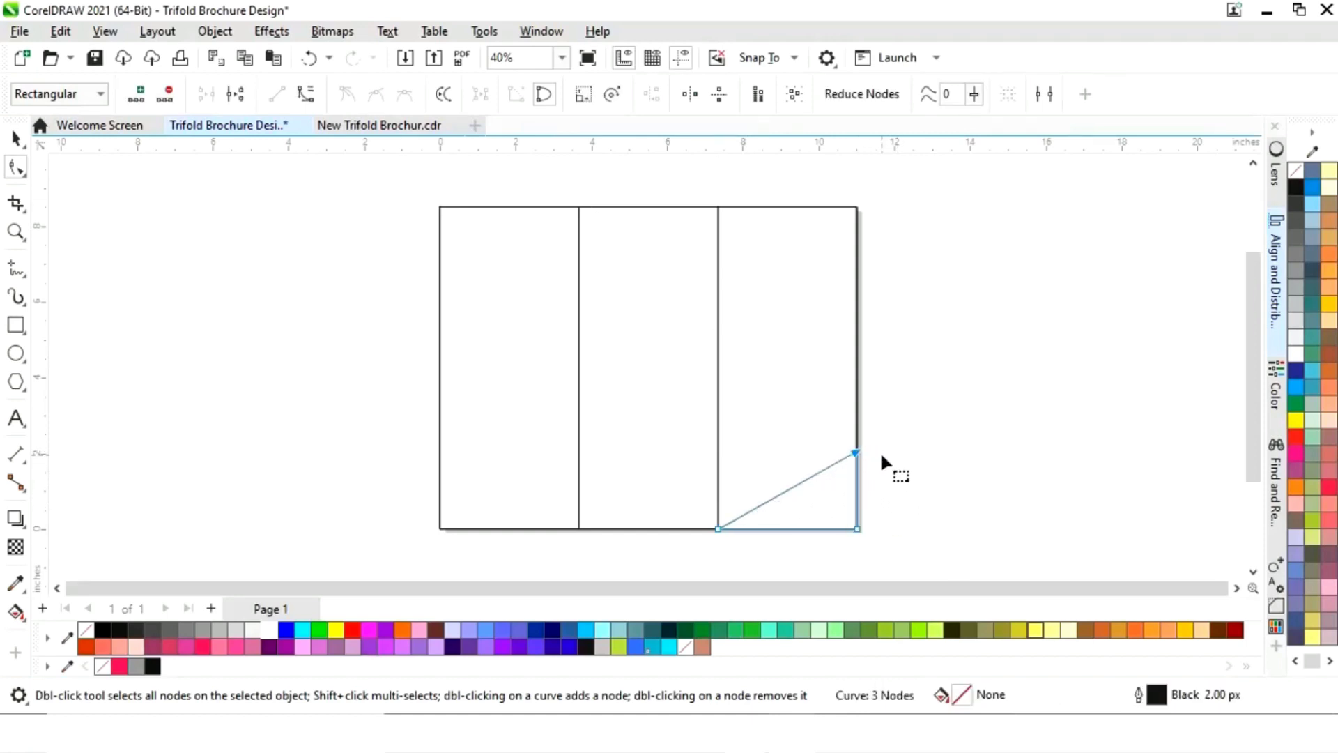
left_click(14, 138)
Make a shortened copy of the right panel at its upper end, about 1.83" tall.
left_click(747, 345)
left_click(857, 323)
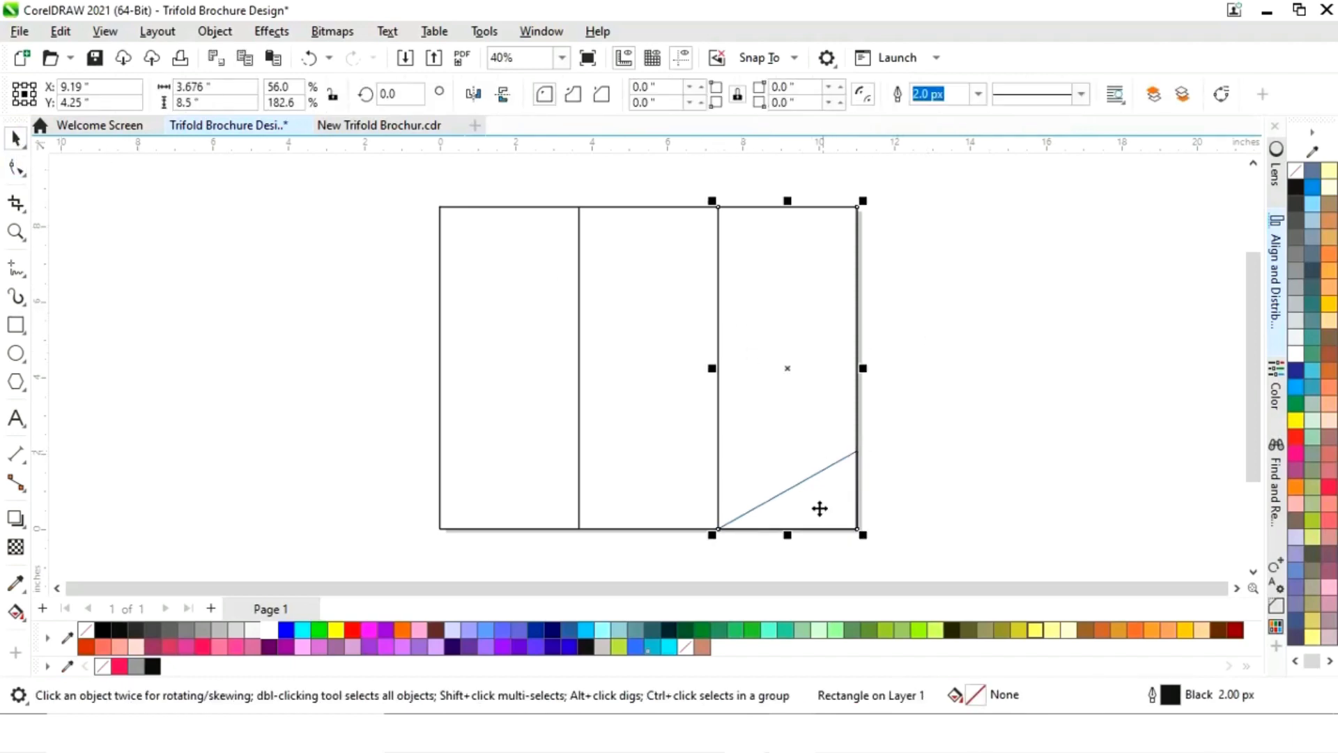
left_click_drag(787, 535, 787, 276)
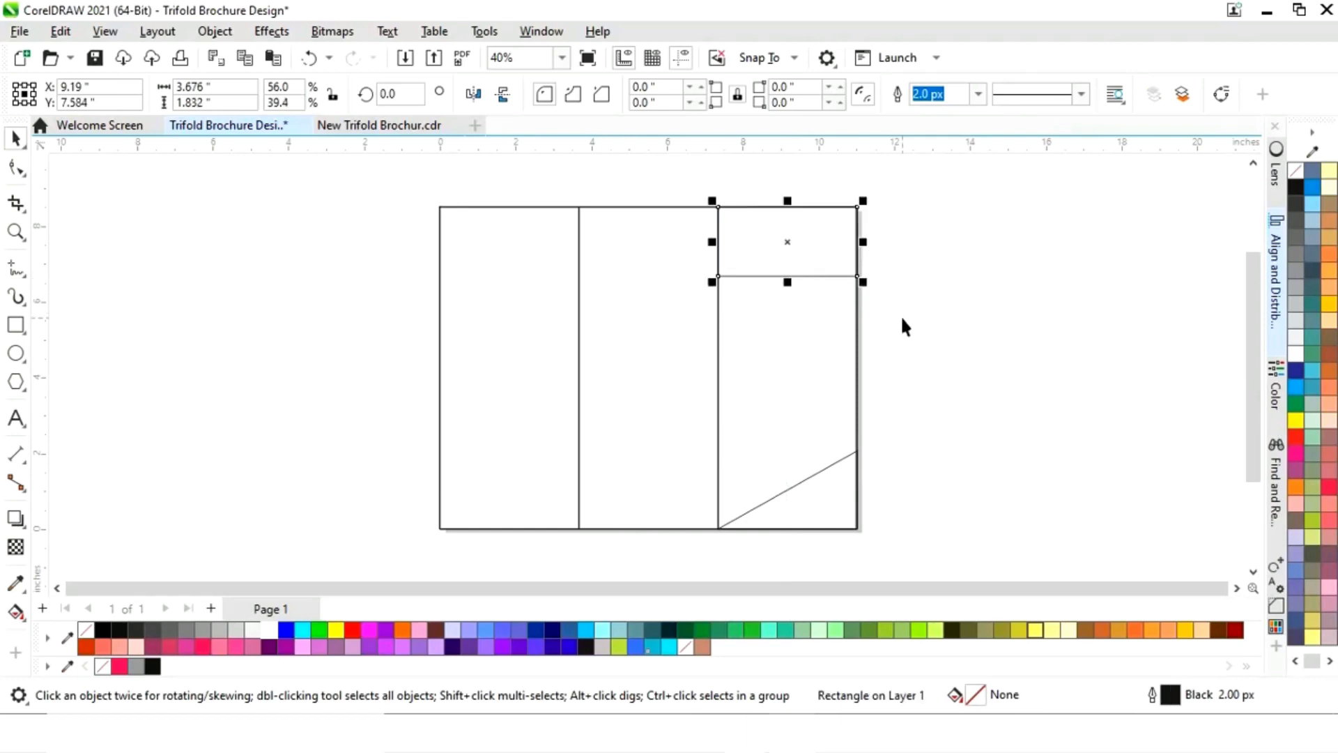
Make a copy of the right panel reaching from its base up to the upper strip, about 6.67" tall, and convert it to curves.
left_click(807, 360)
left_click(809, 365)
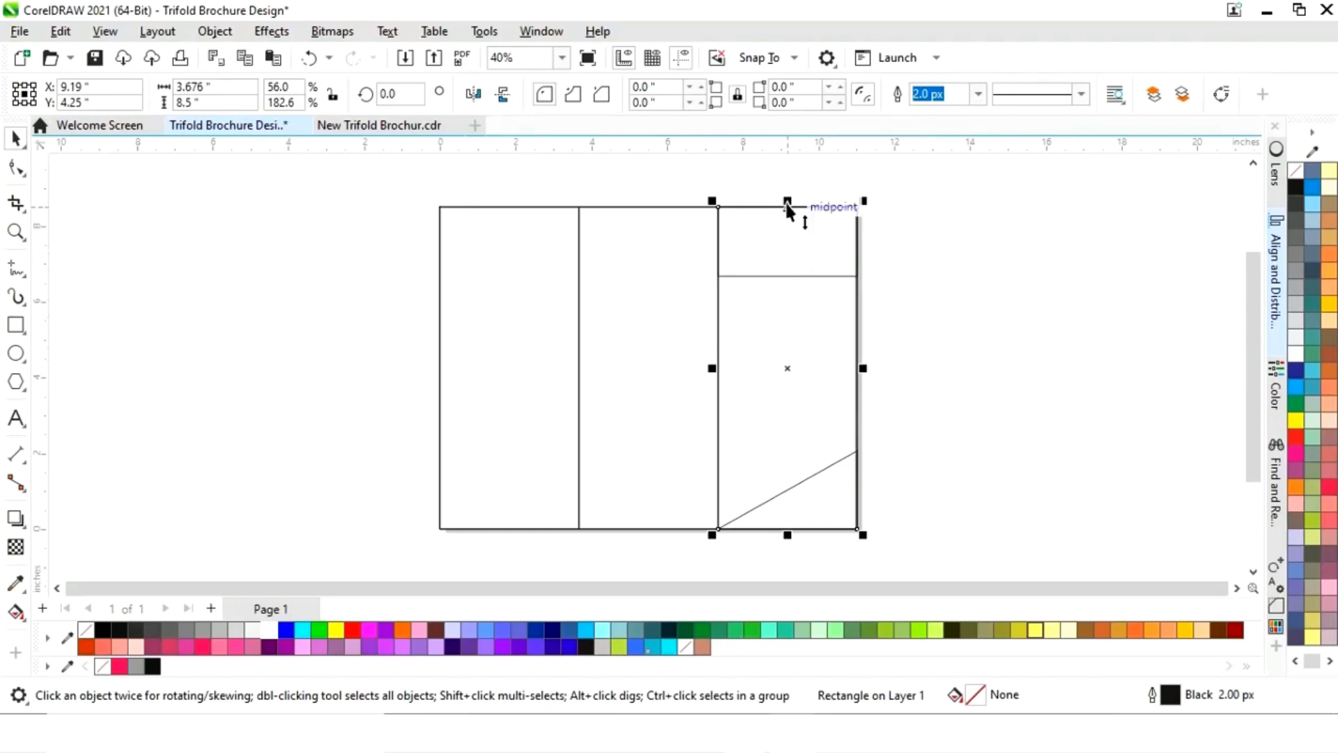
left_click_drag(787, 202, 778, 276)
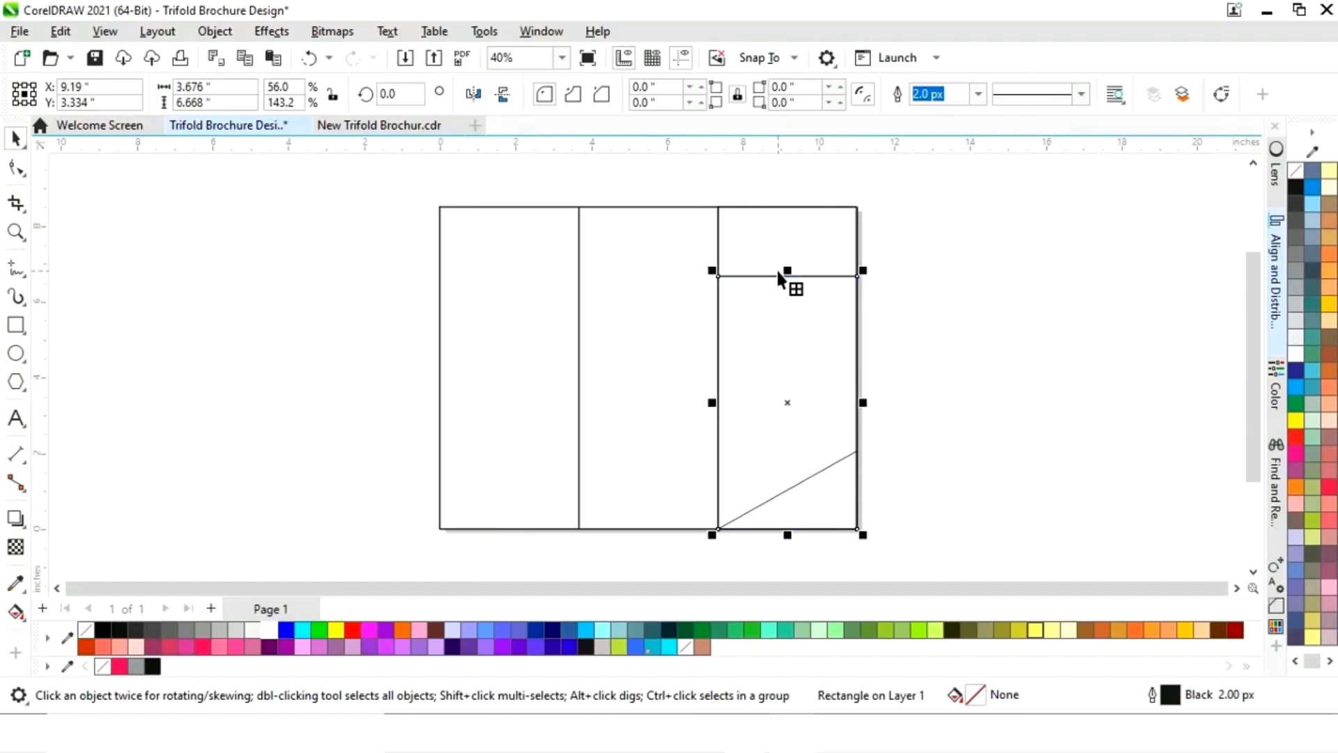
right_click(765, 354)
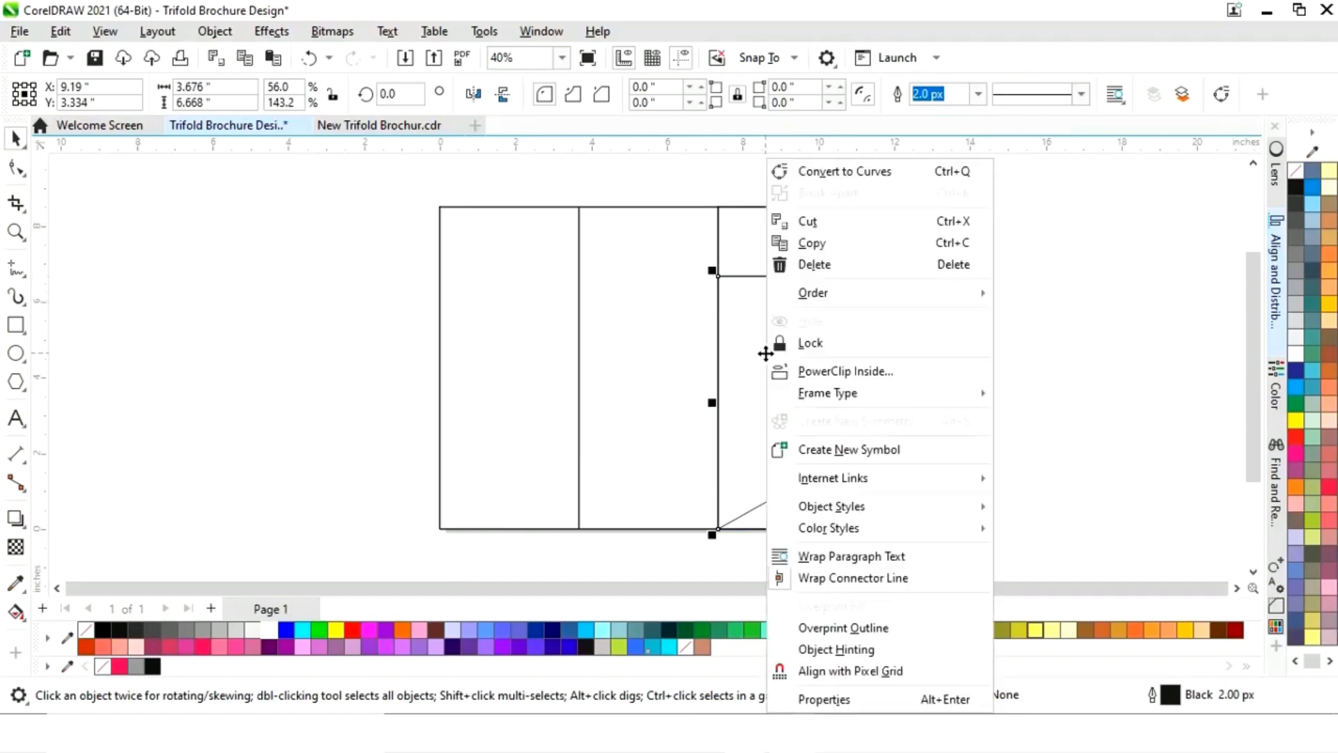
left_click(843, 173)
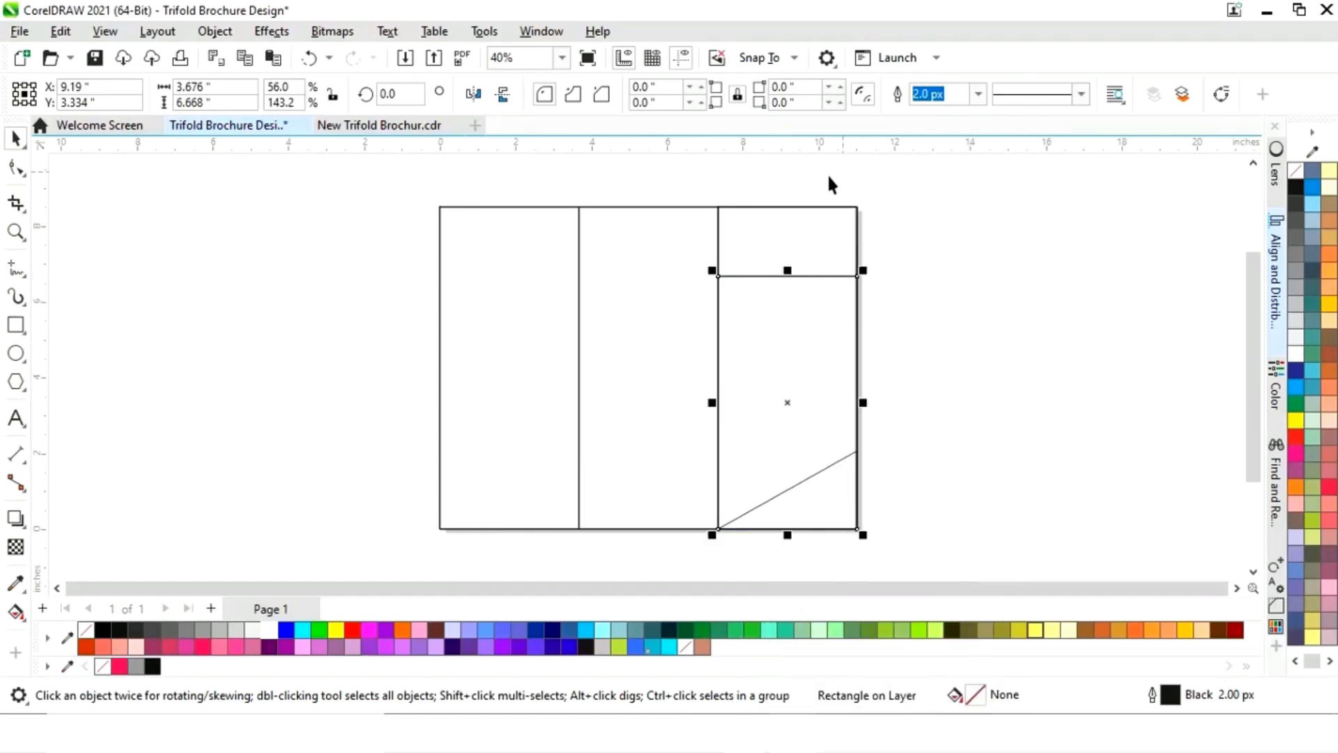
Move the new curve's lower-left node about 1.27" left along the page's bottom edge with the Shape tool.
left_click(16, 168)
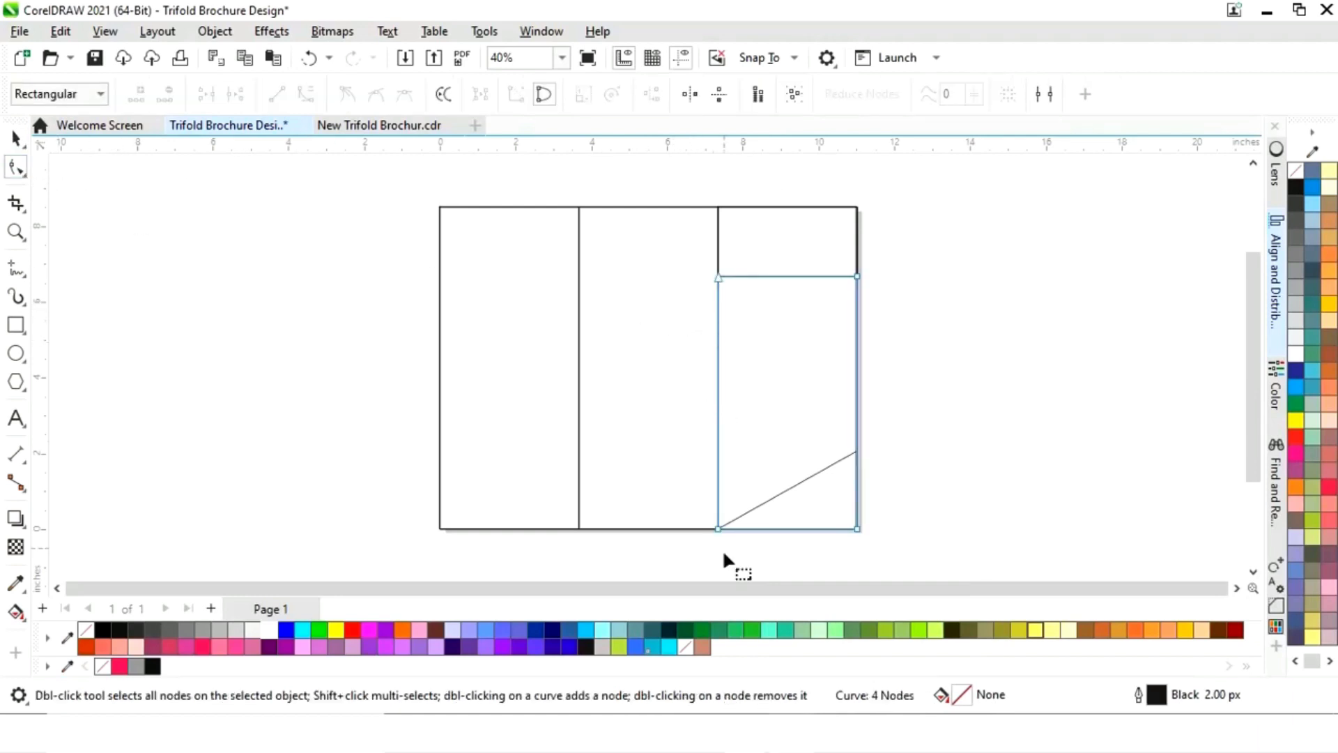
left_click(718, 527)
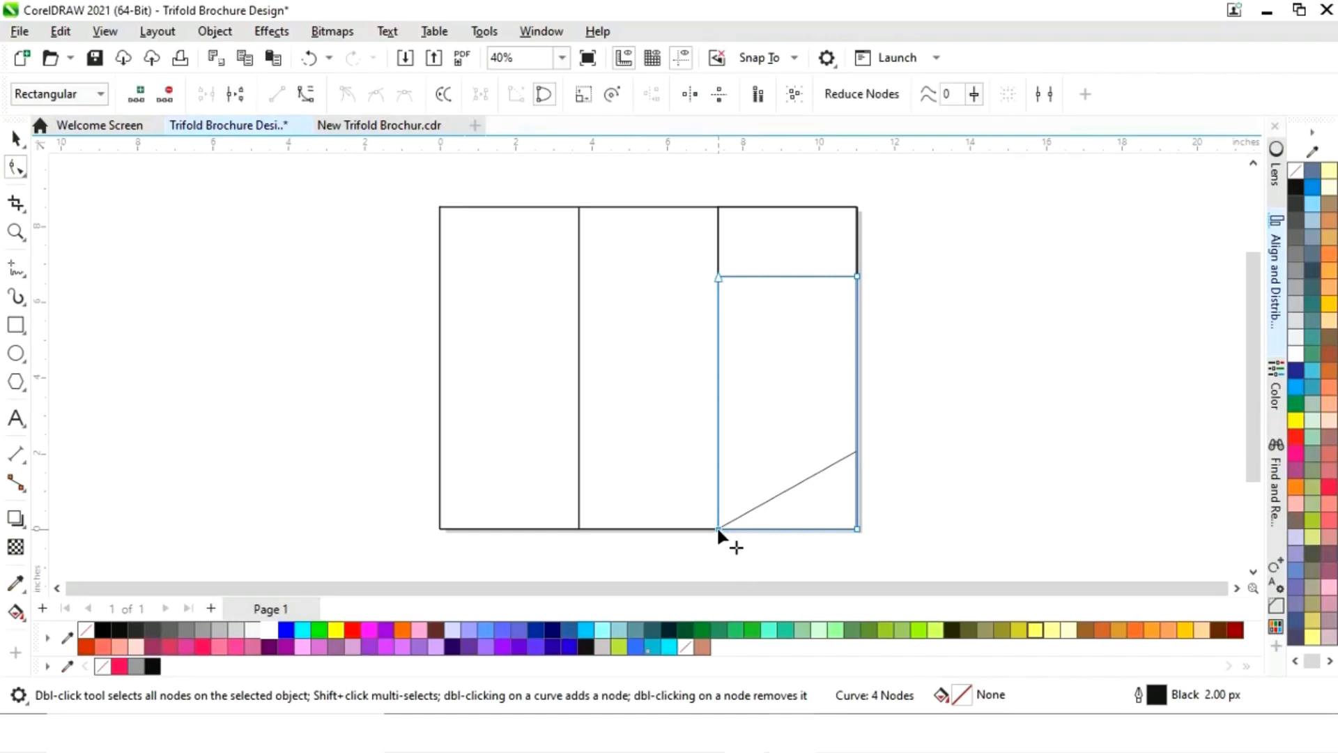
left_click_drag(718, 530, 670, 533)
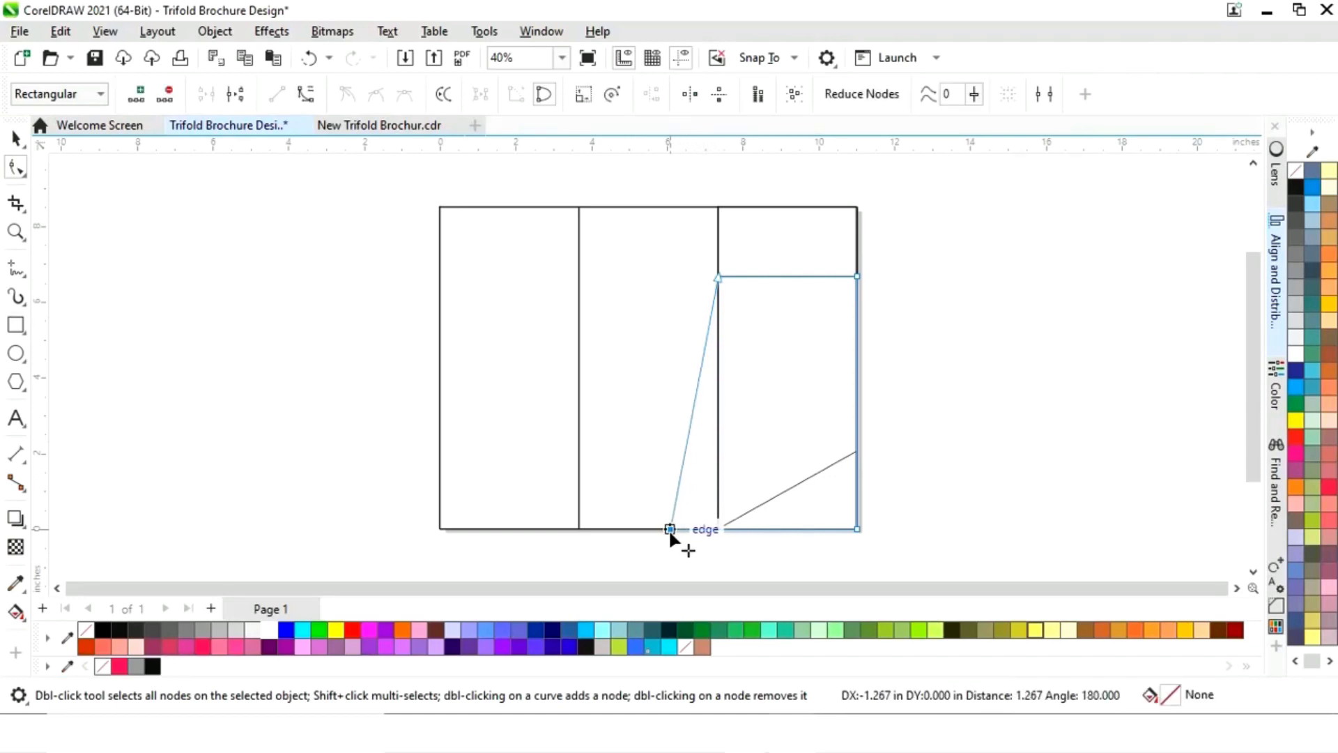
left_click_drag(670, 534, 670, 534)
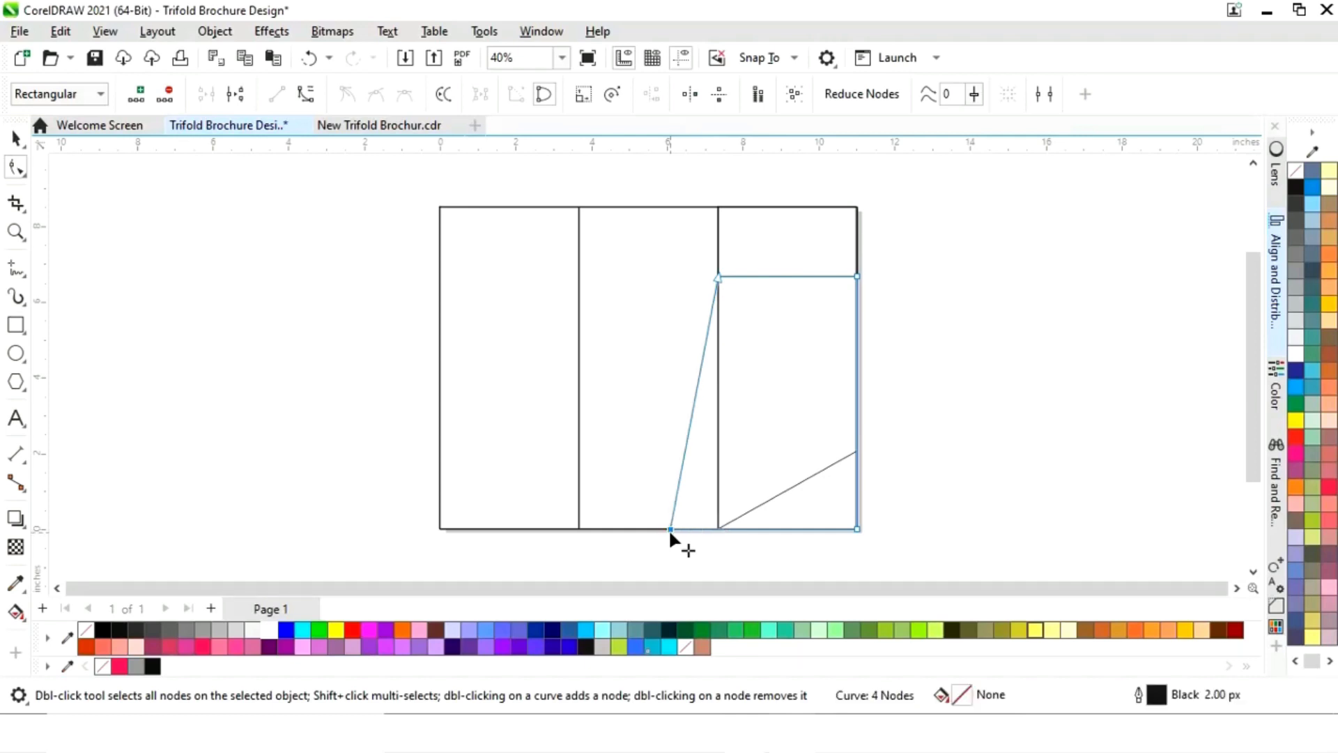
left_click(15, 142)
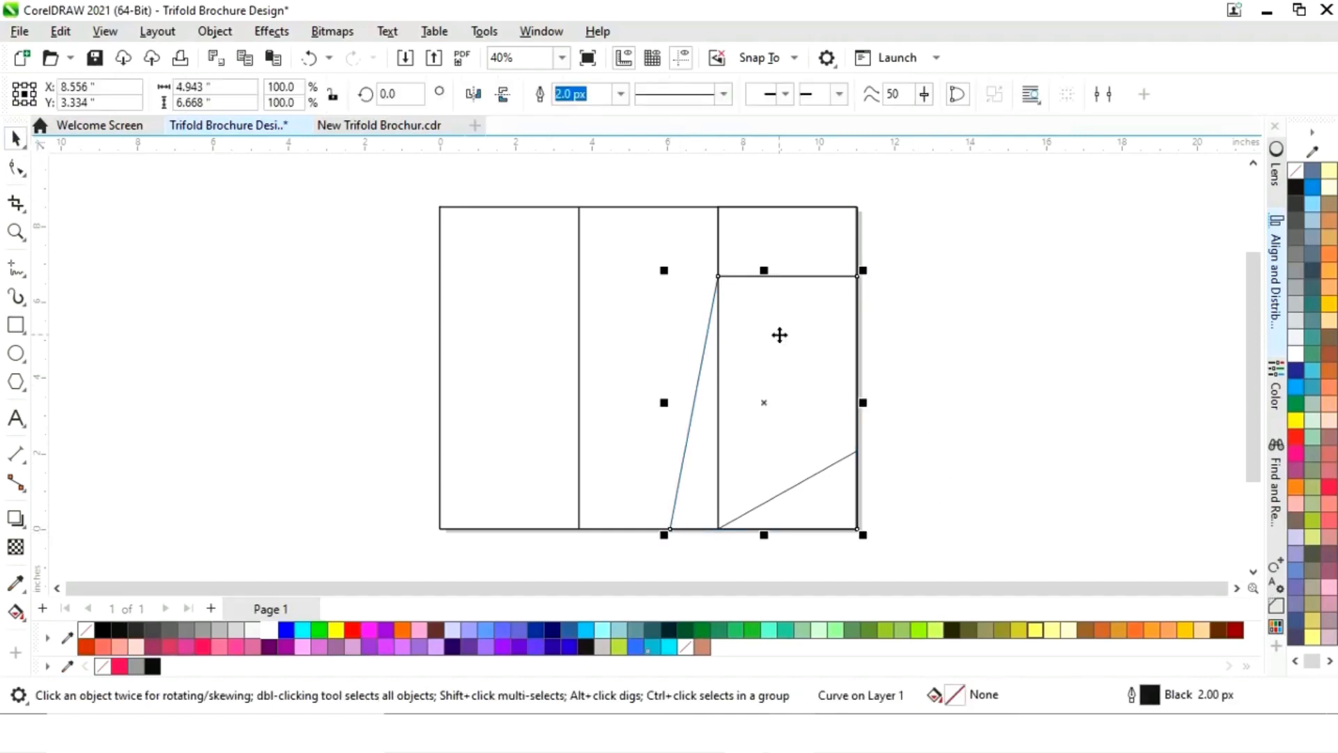
Make a copy of the right panel's upper strip stretched downward to about 5.19" tall and convert it to curves.
left_click(808, 250)
left_click(814, 244)
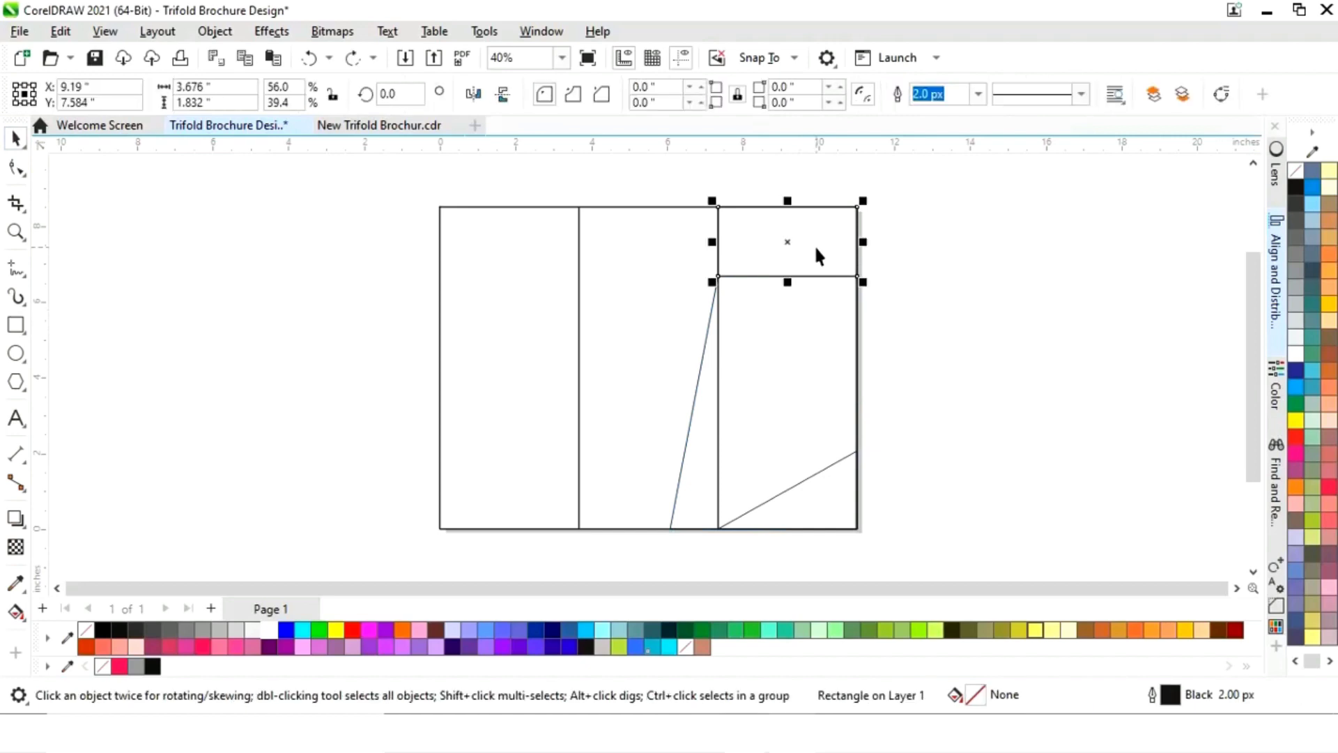
left_click_drag(789, 283, 798, 404)
right_click(792, 311)
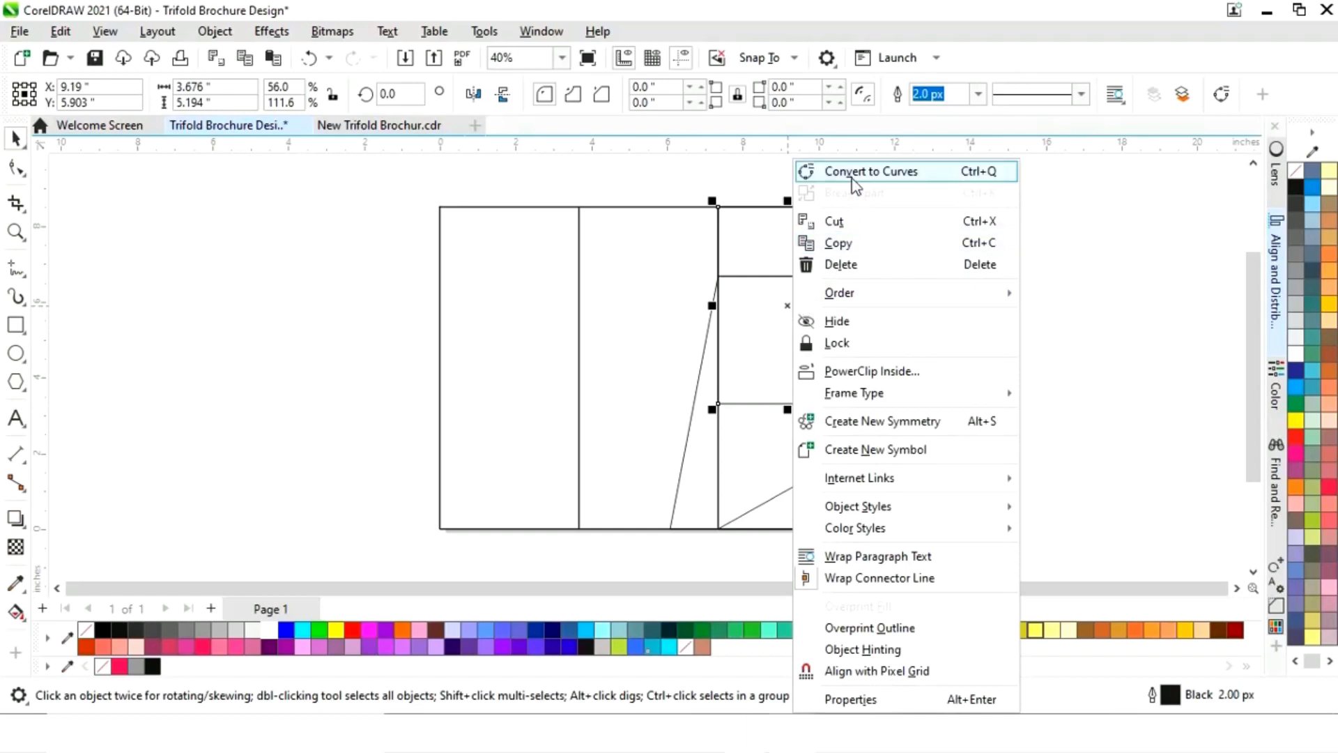
left_click(828, 186)
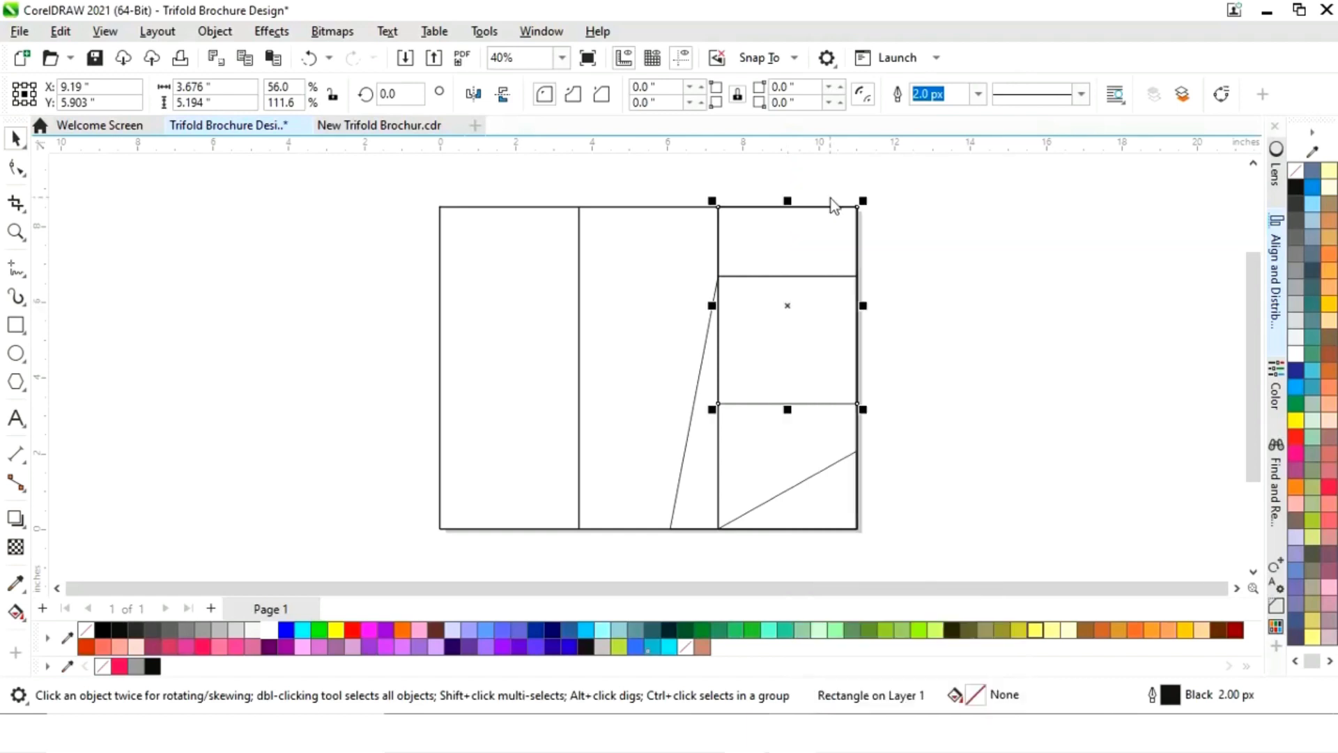
Reshape the stretched curve: upper-left node right along the top edge, lower-left node up into the middle panel, lower-right node to the page corner.
left_click(15, 168)
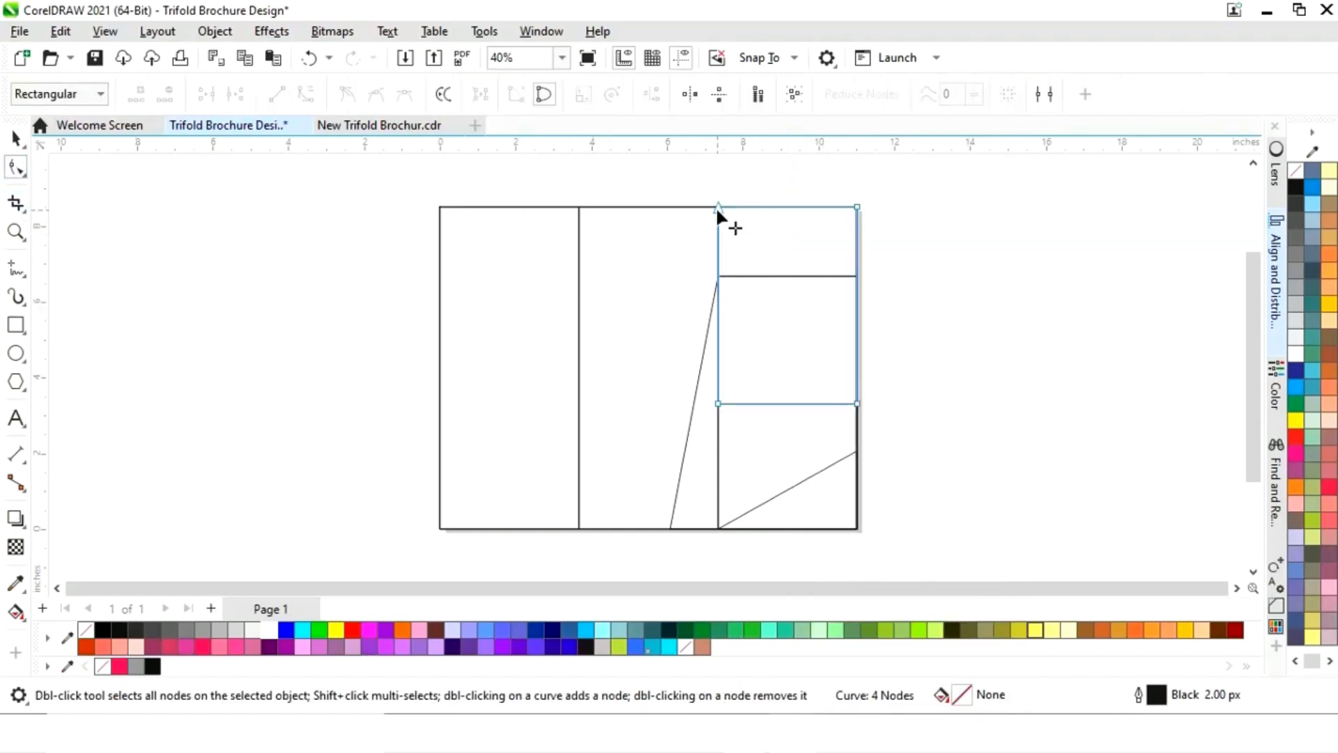
left_click_drag(718, 208, 822, 208)
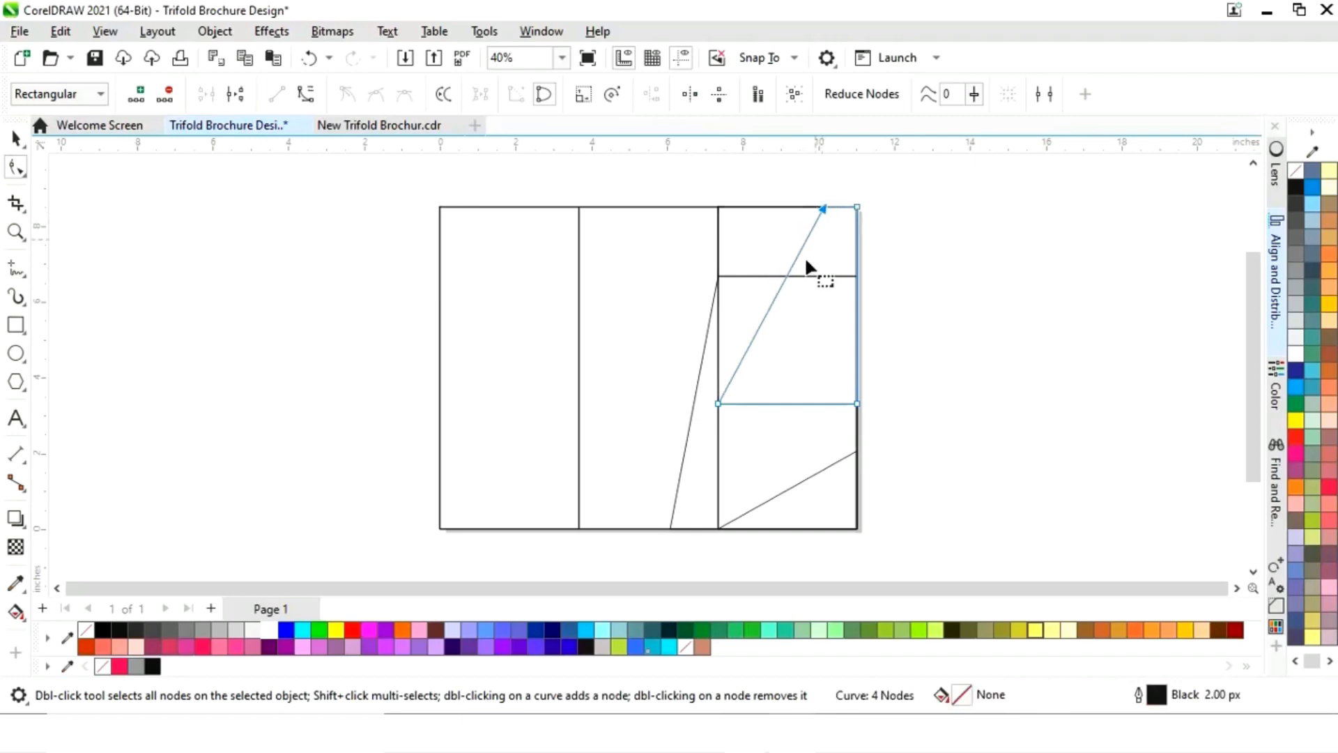
left_click(711, 403)
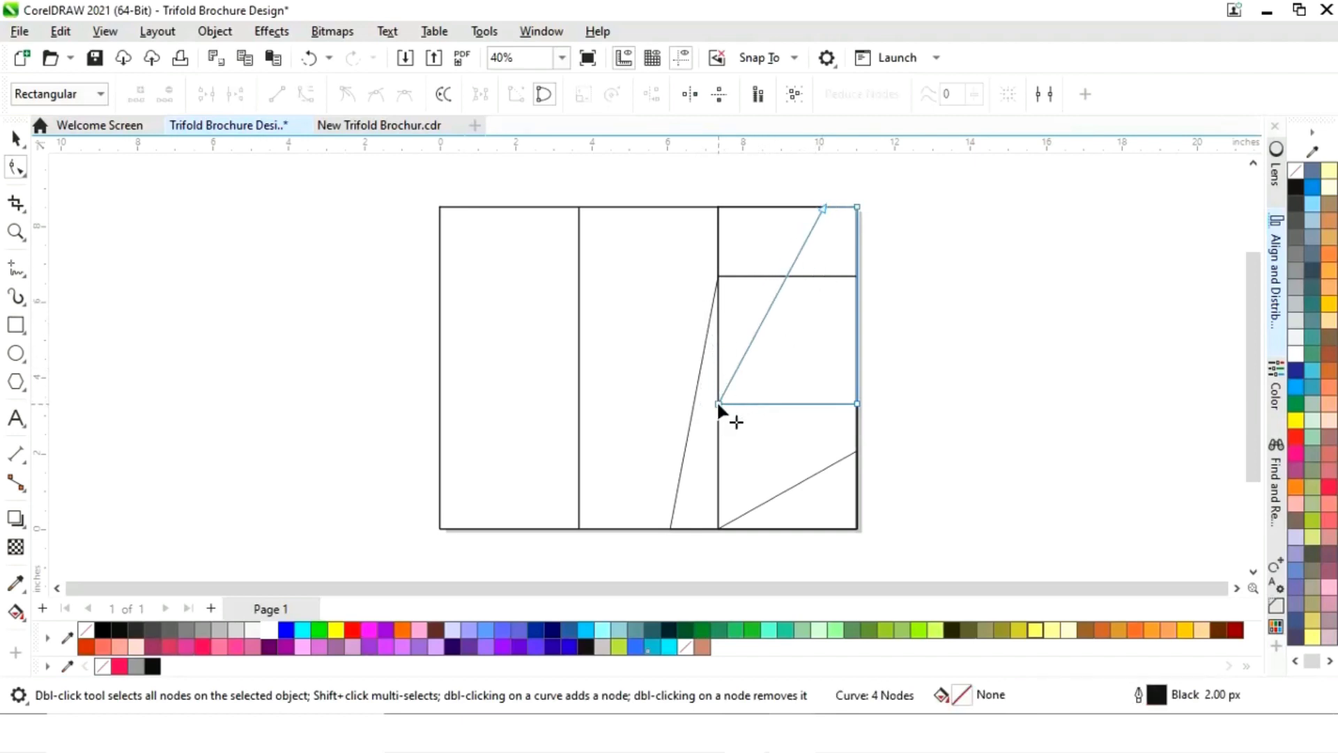
left_click_drag(718, 403, 691, 294)
left_click_drag(856, 402, 859, 528)
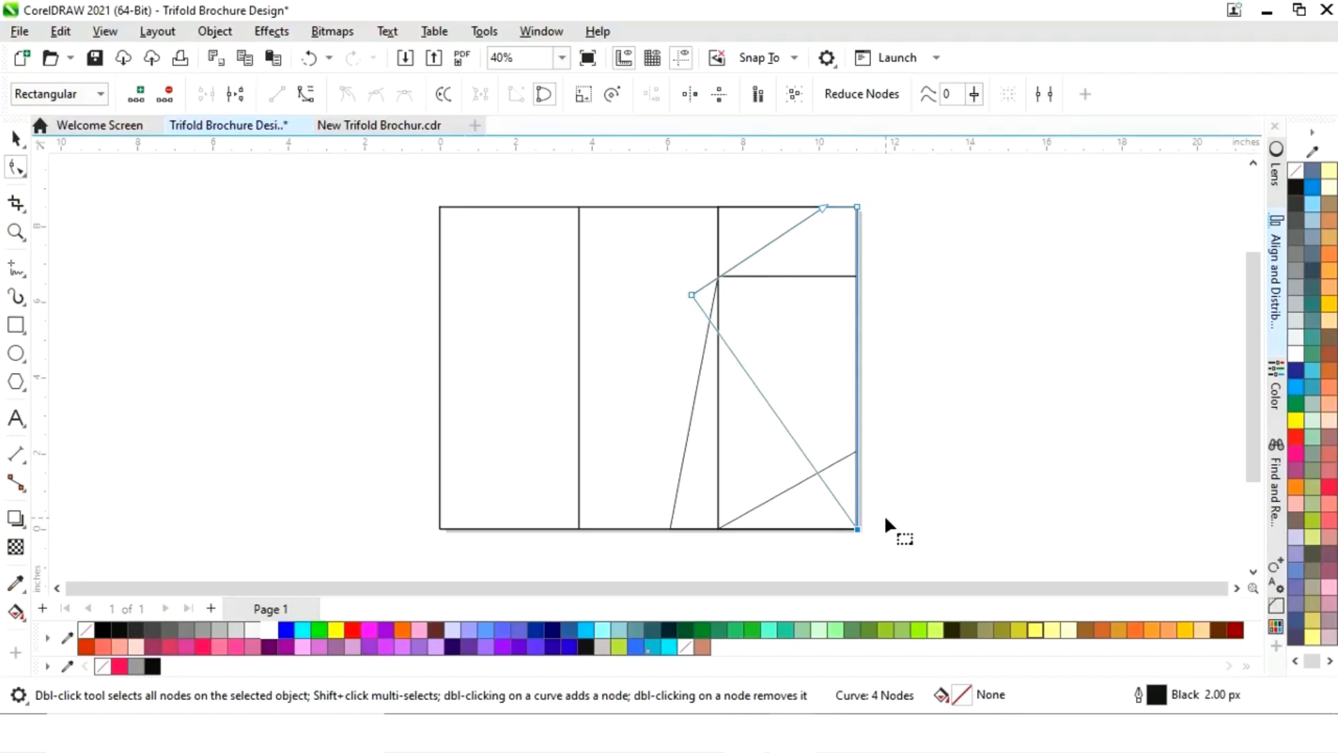
left_click(15, 138)
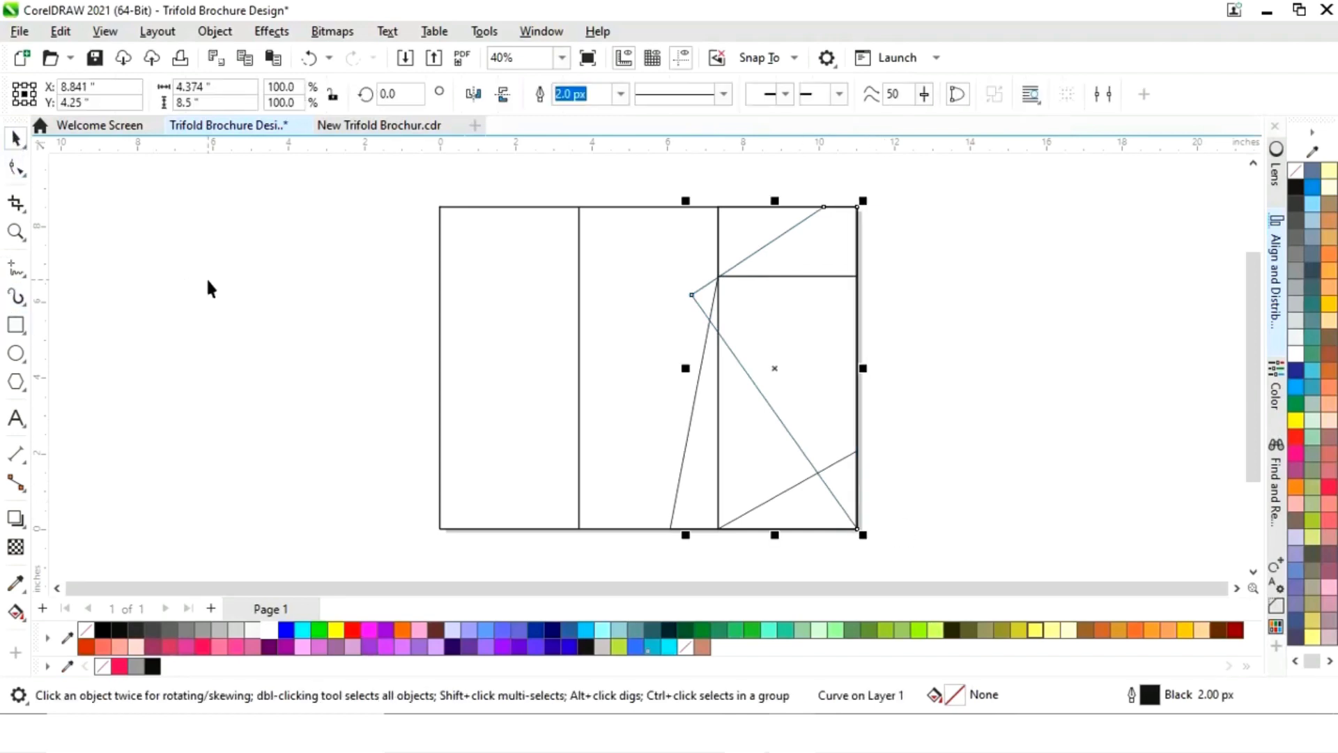
left_click(207, 278)
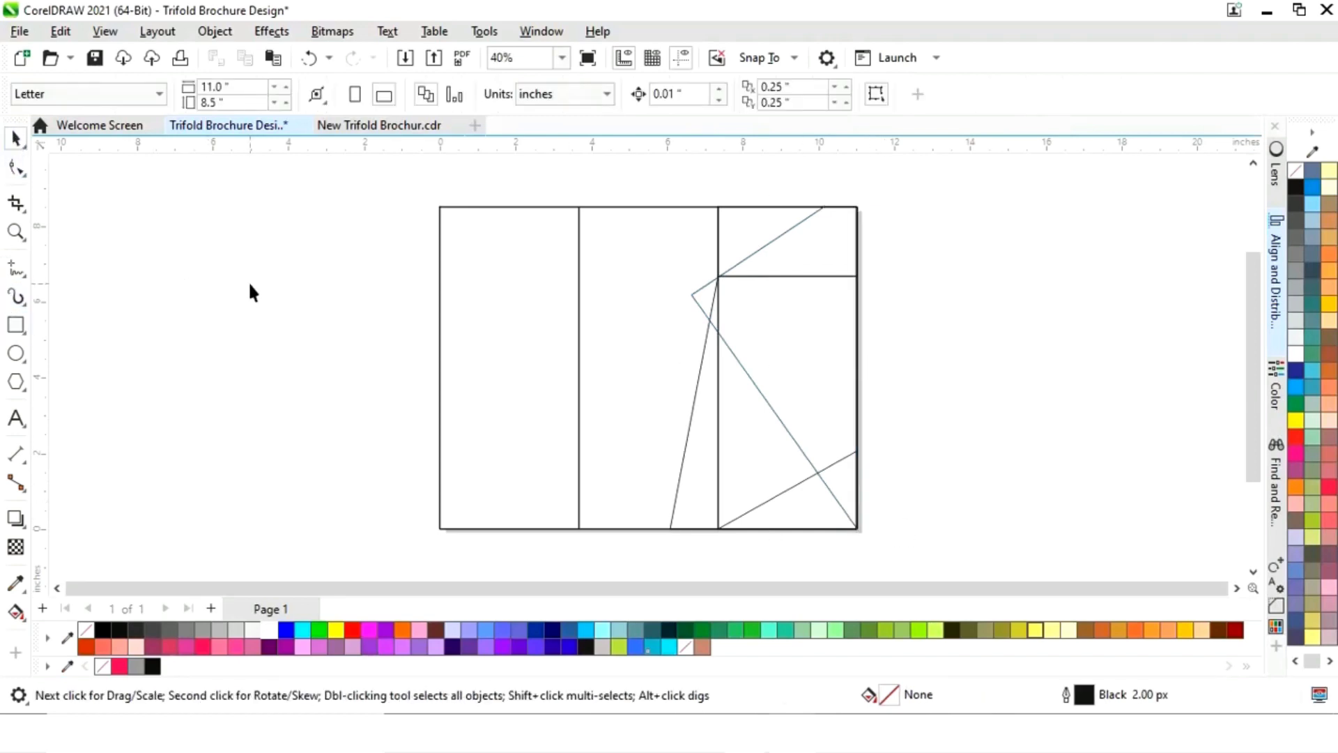
Fill the right panel's upper strip with 40% Black.
left_click(740, 238)
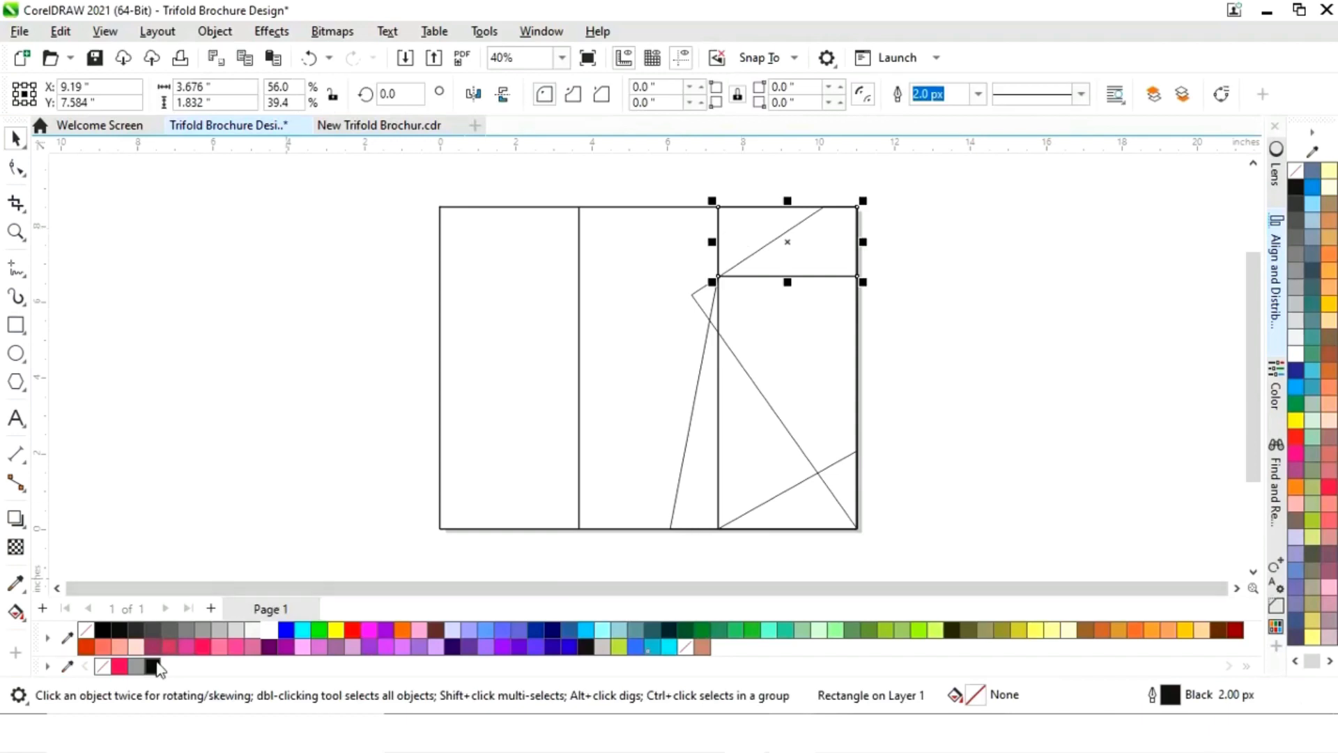
left_click(203, 629)
left_click(968, 374)
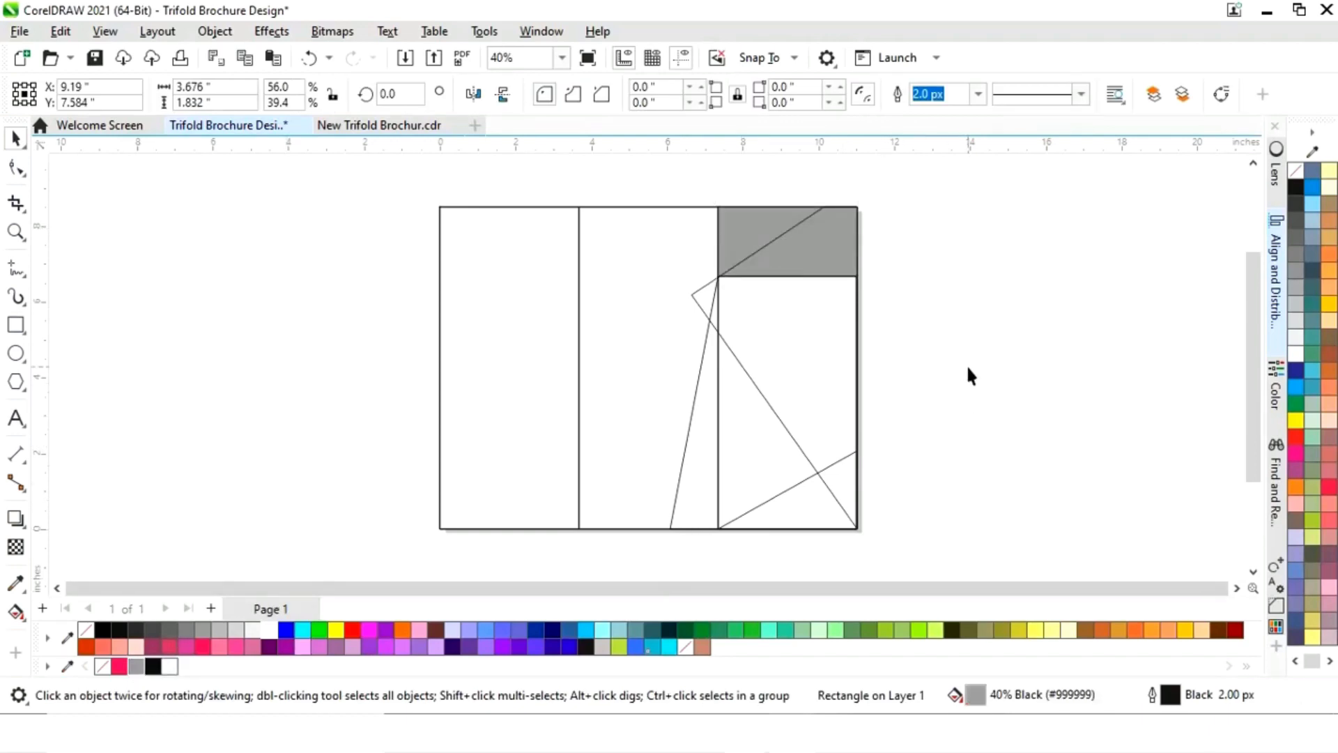
Reshape the tall curve: lower-right node to the right panel's lower-left corner, plus a new node on the slanted side moved to the page's right edge.
left_click(798, 510)
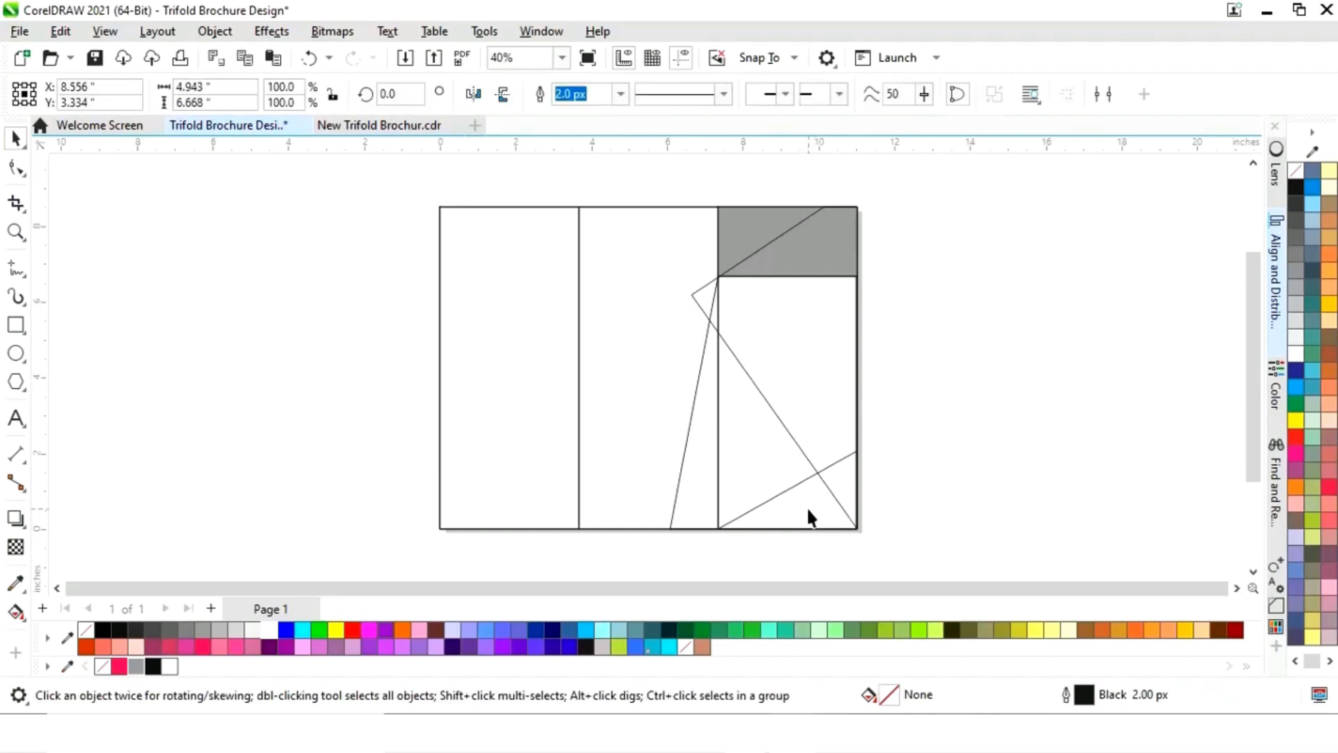
left_click(17, 170)
left_click_drag(858, 530, 718, 528)
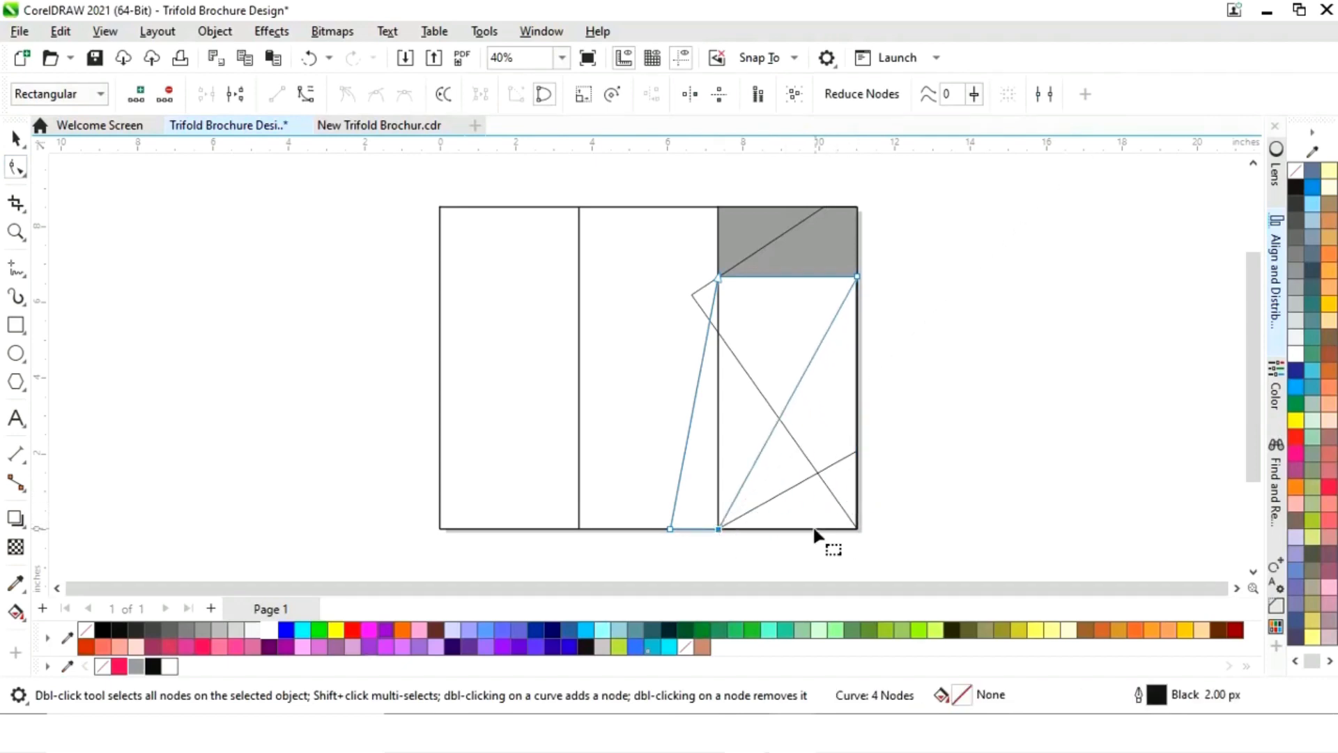
double_click(804, 375)
left_click_drag(804, 371, 863, 458)
left_click(16, 139)
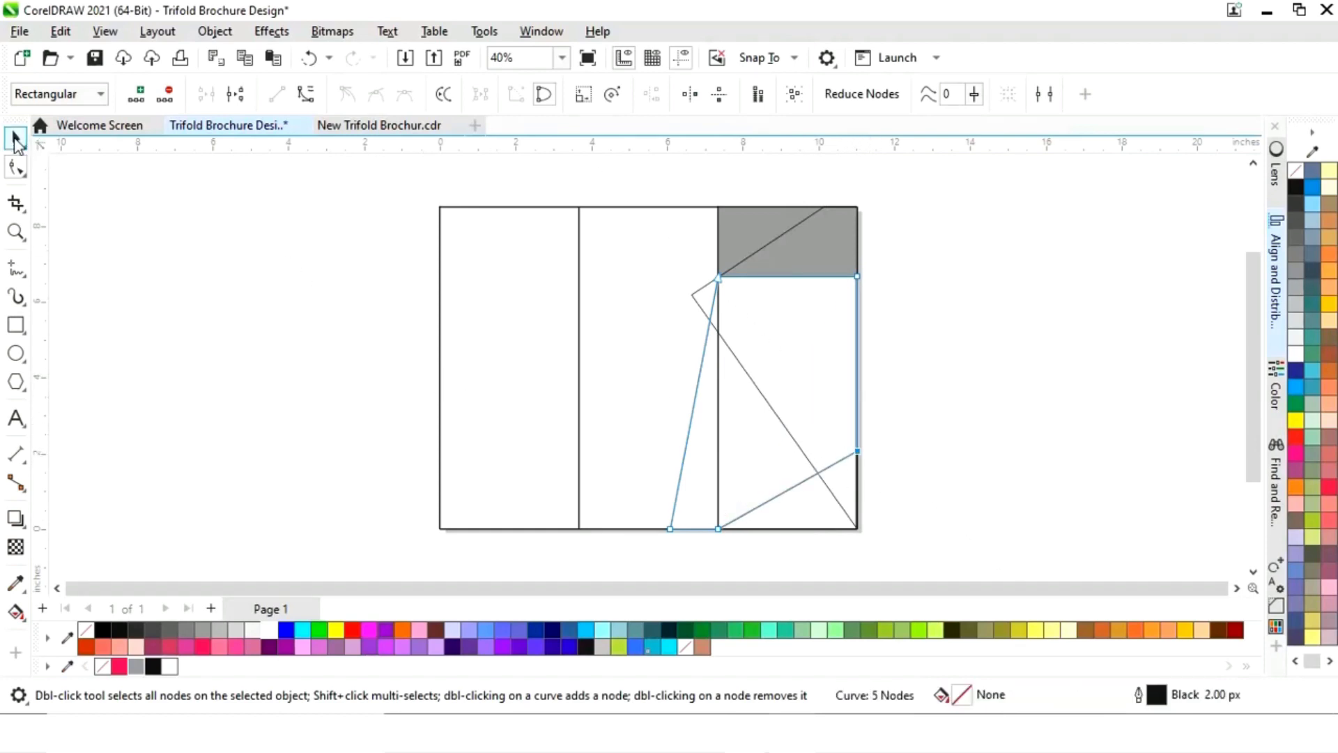
left_click(1010, 448)
Fill the right panel's lower triangle with pink #FF0066 and the large angular shape over the right panel with white.
left_click(809, 522)
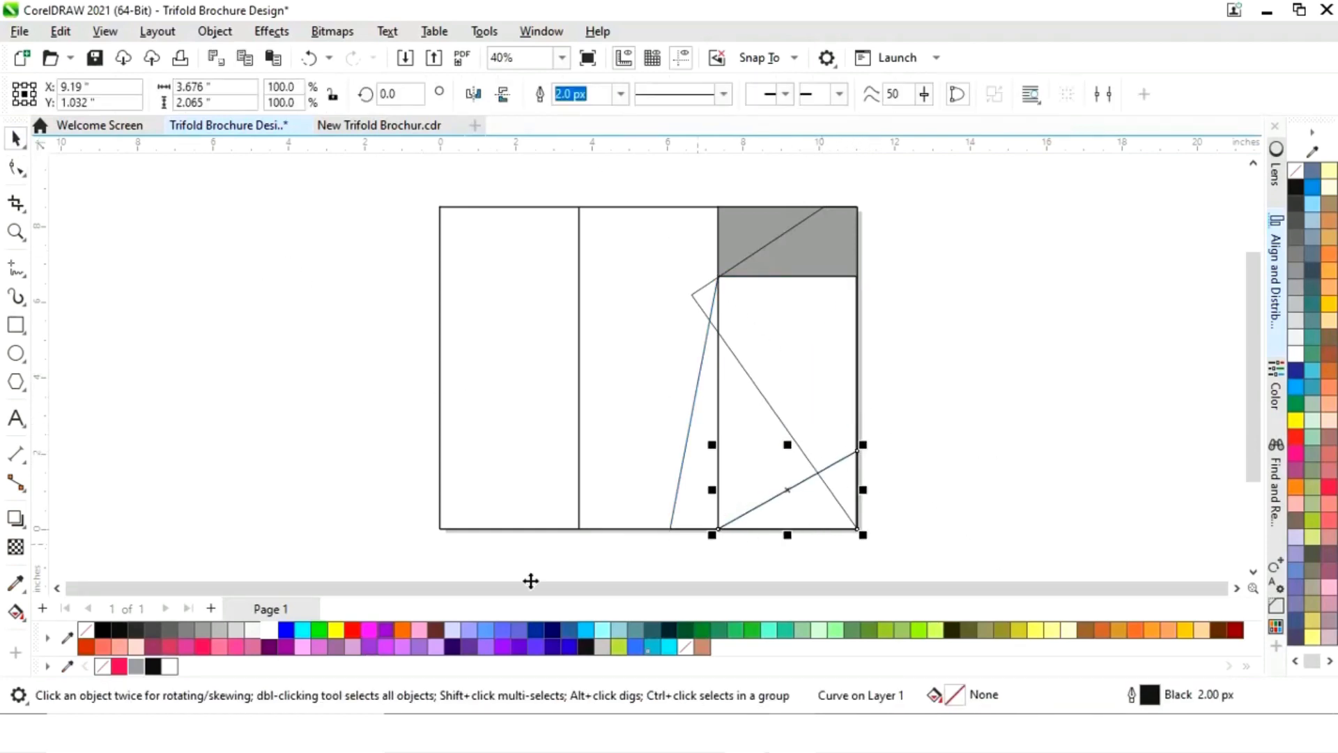
left_click(120, 666)
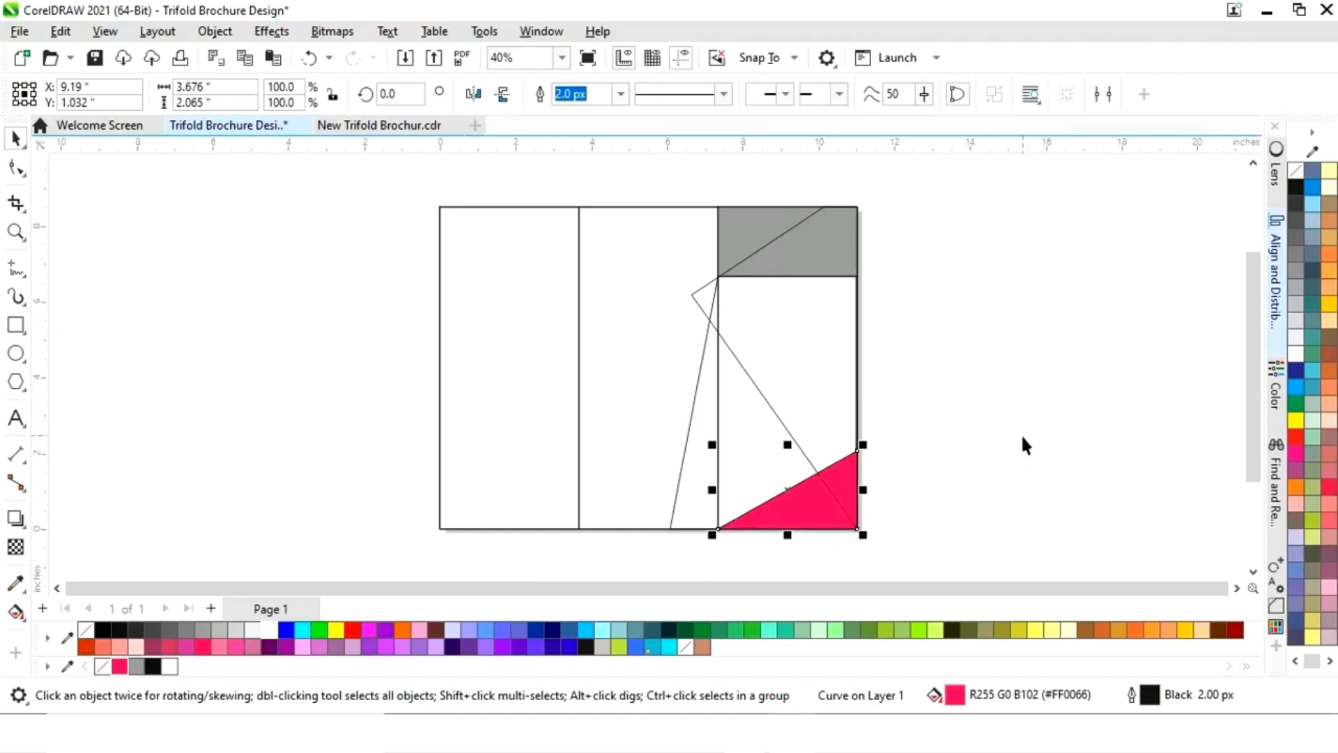
left_click(752, 376)
left_click(761, 396)
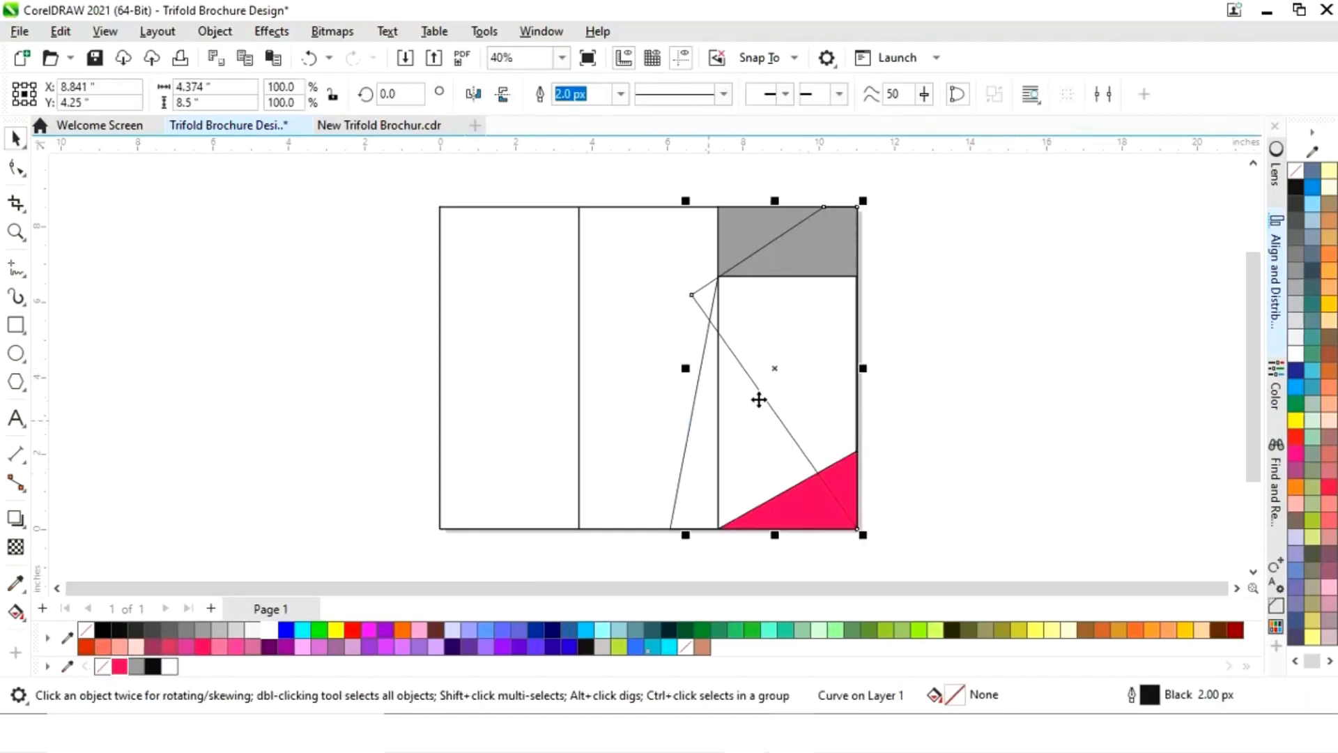
left_click(269, 630)
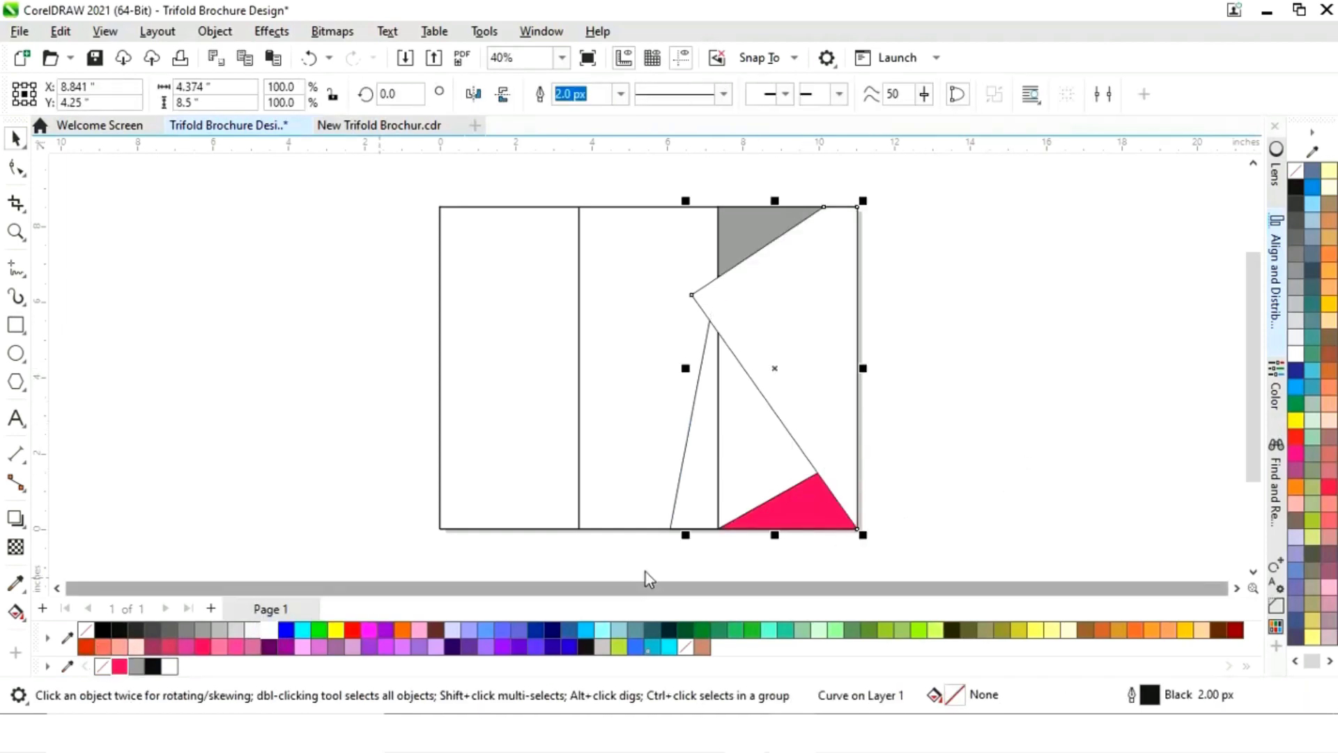
left_click(938, 443)
Fill the tall slanted curve beside the pink triangle with light pink #FF99FF.
left_click(708, 484)
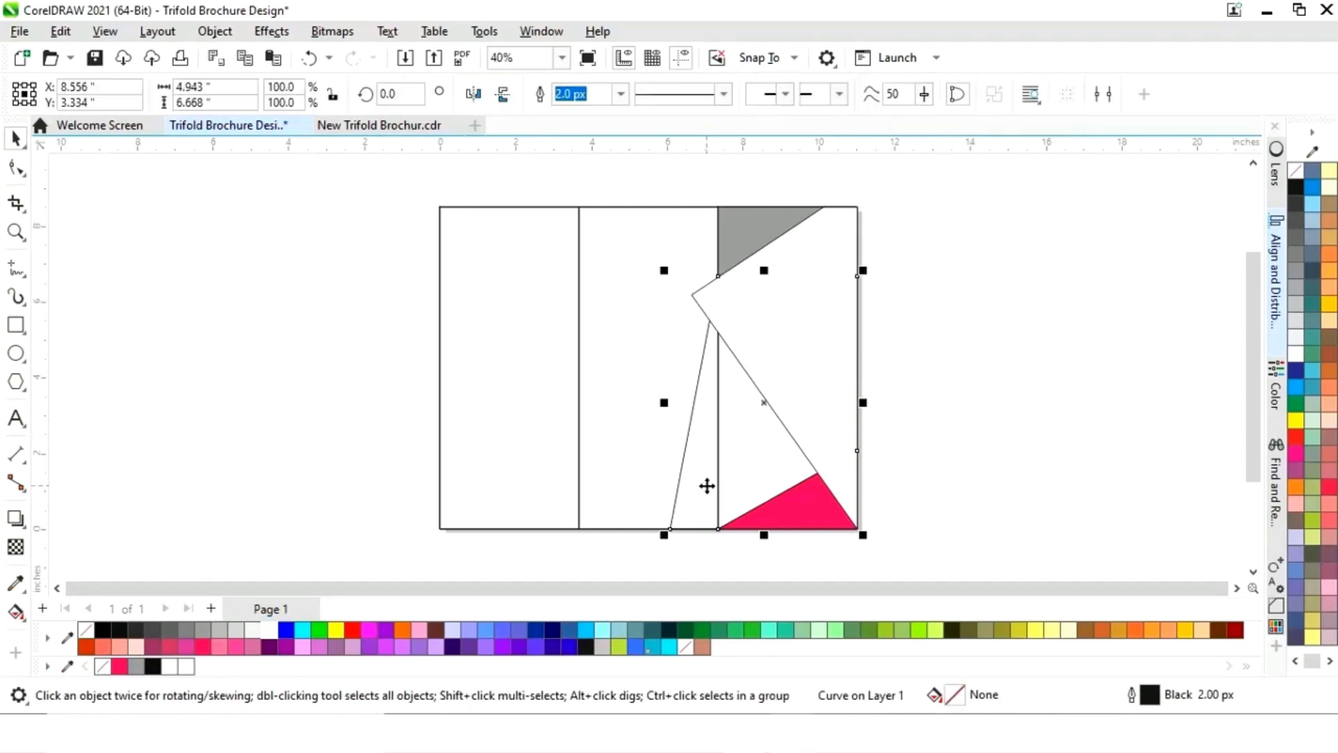
left_click(299, 649)
left_click(992, 434)
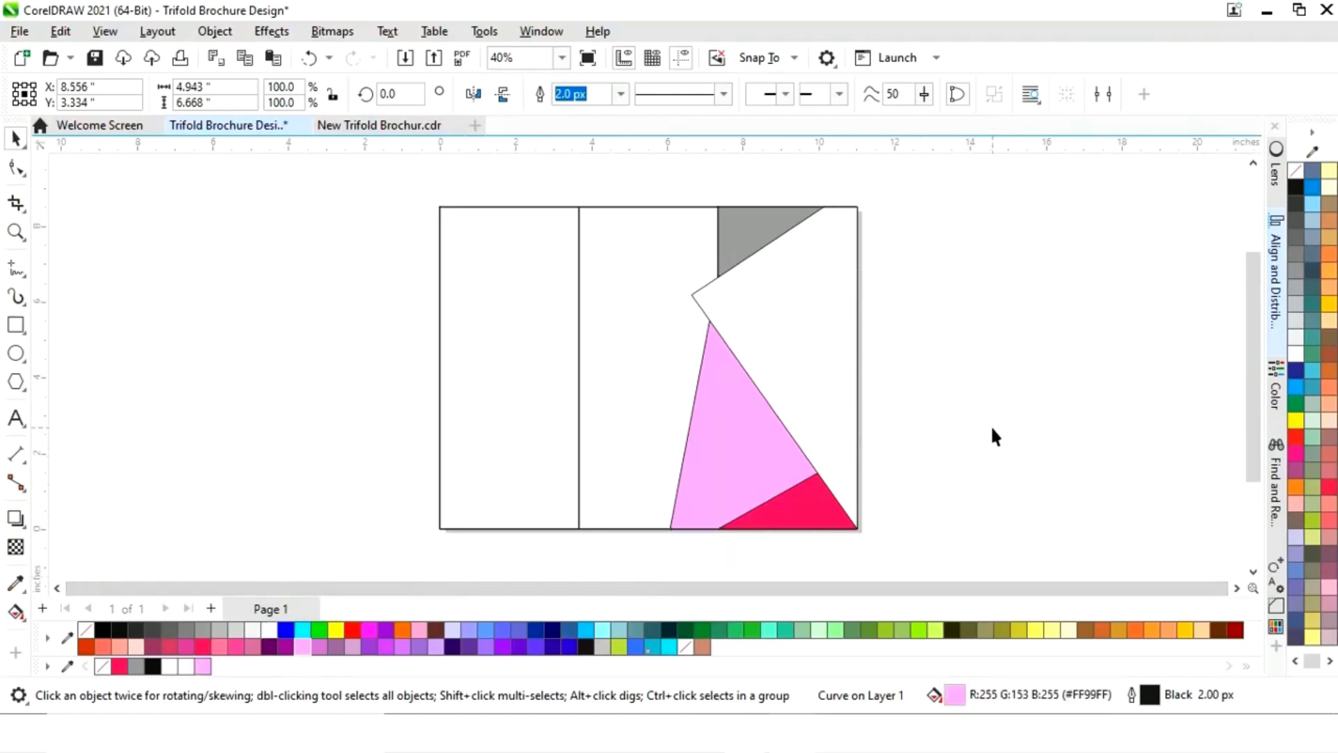
Make a copy of the middle panel shrunk to a strip about 1.86" tall at its top and convert it to curves.
left_click(637, 435)
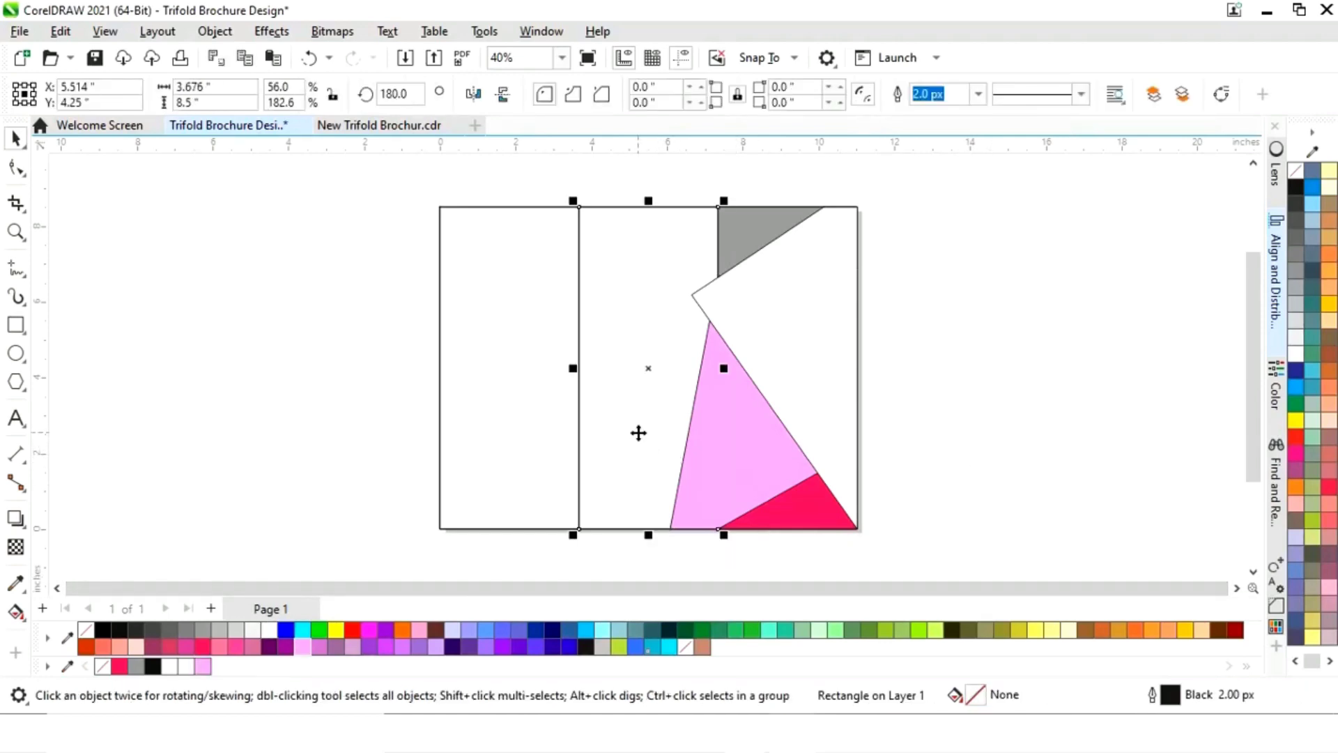
left_click_drag(647, 535, 648, 279)
right_click(648, 245)
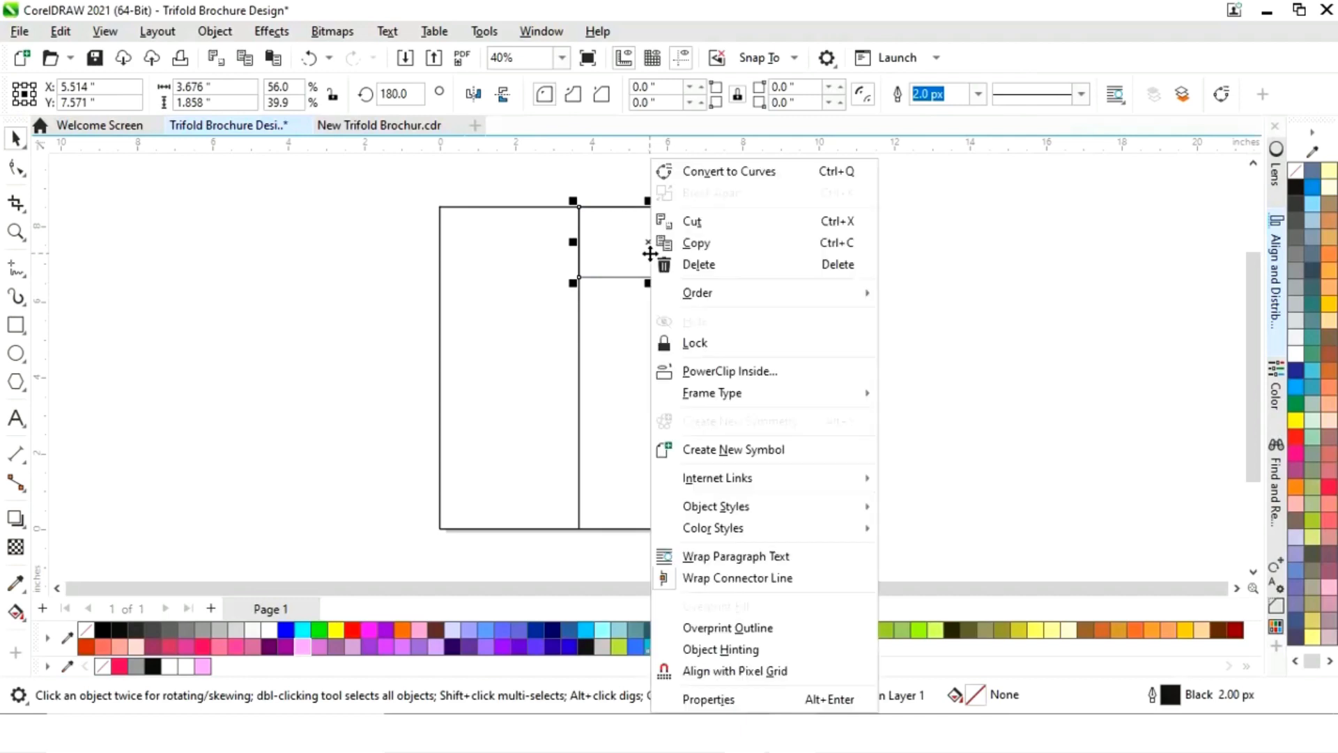
left_click(718, 172)
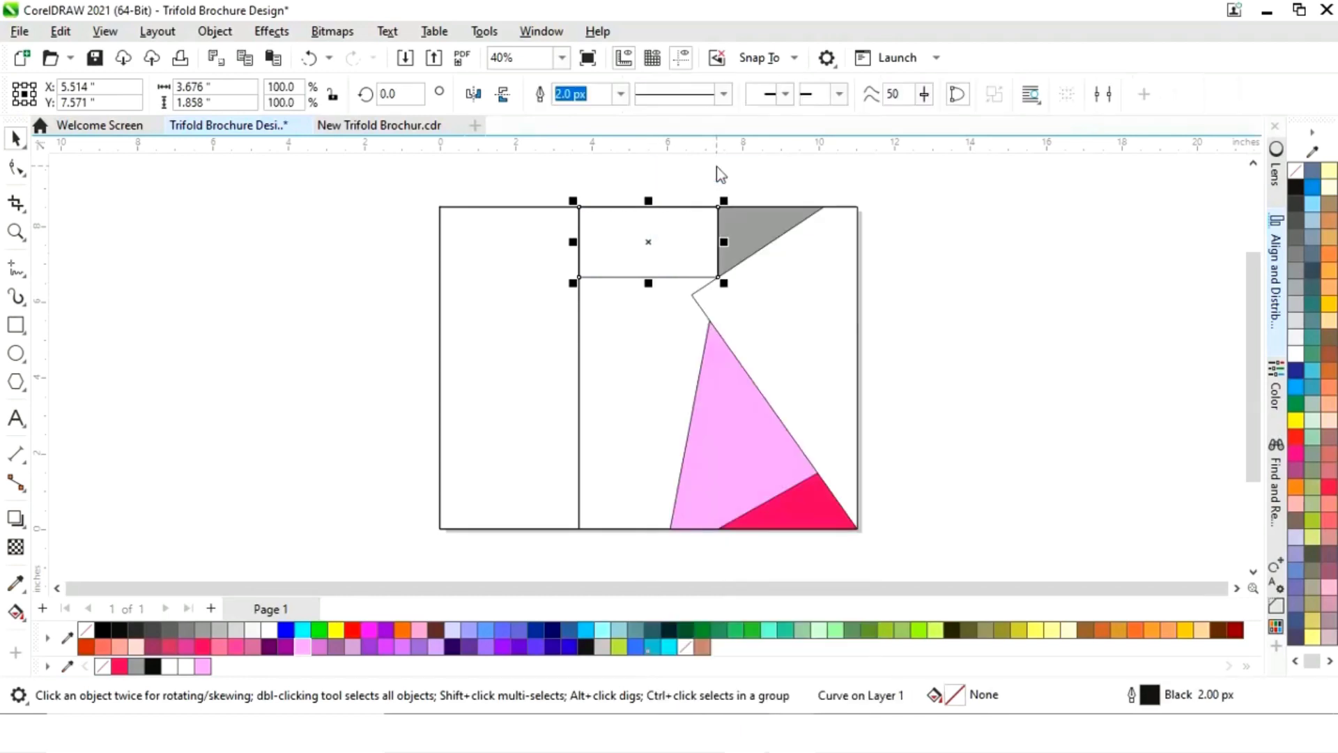
Delete the middle strip's lower-left node with the Shape tool to turn it into a triangle.
left_click(21, 176)
left_click(21, 176)
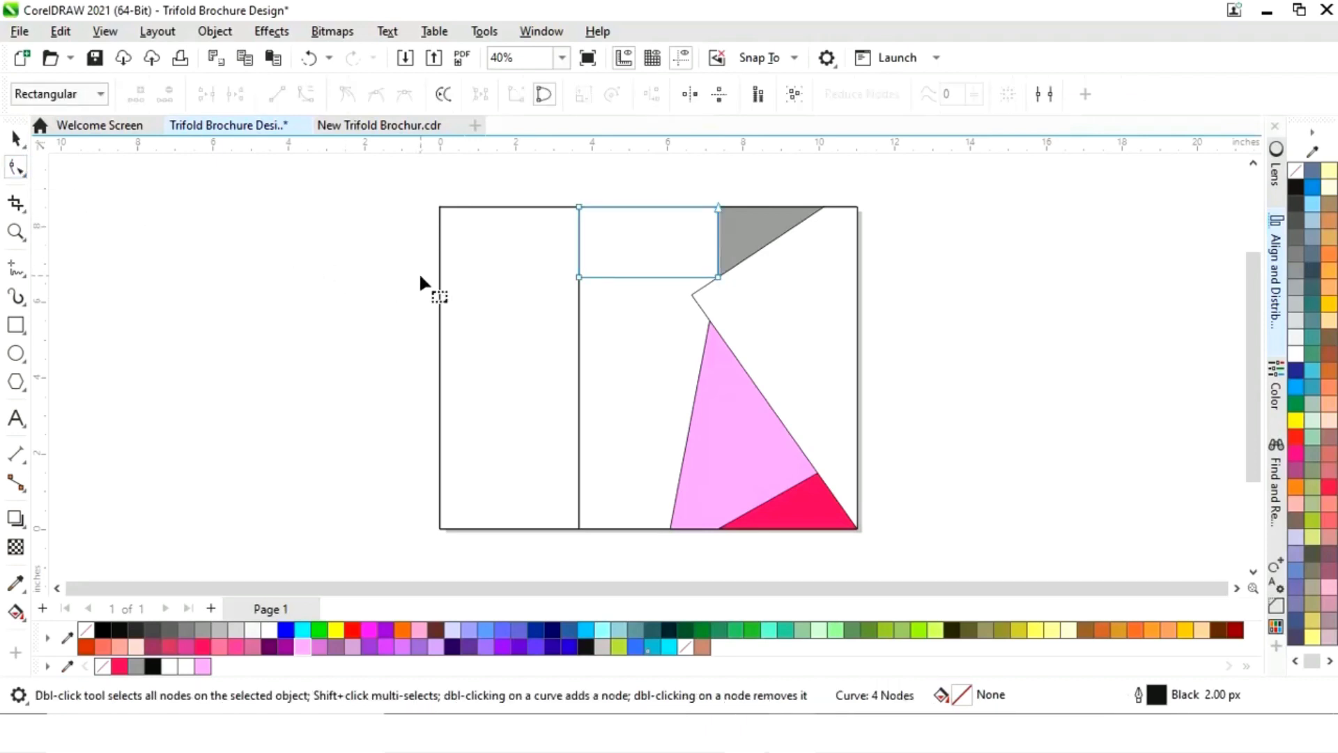
double_click(578, 276)
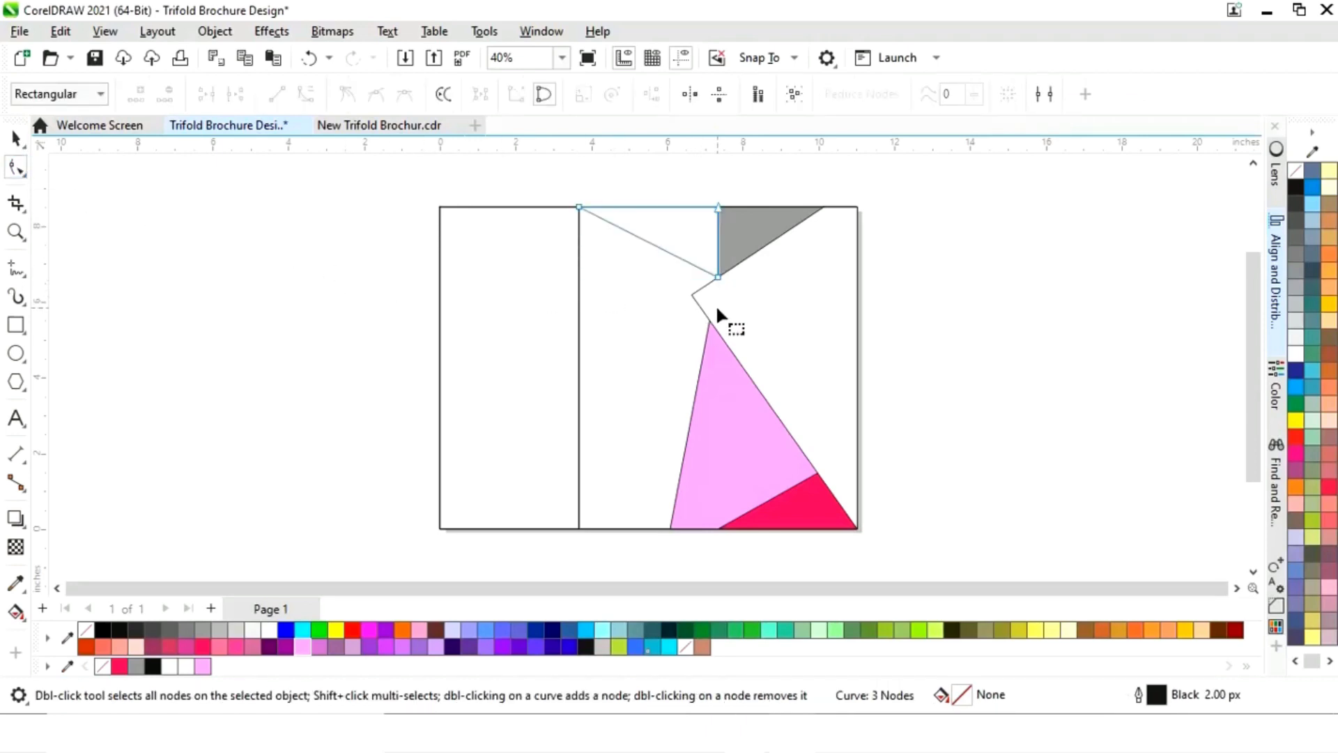
left_click(15, 138)
left_click(271, 239)
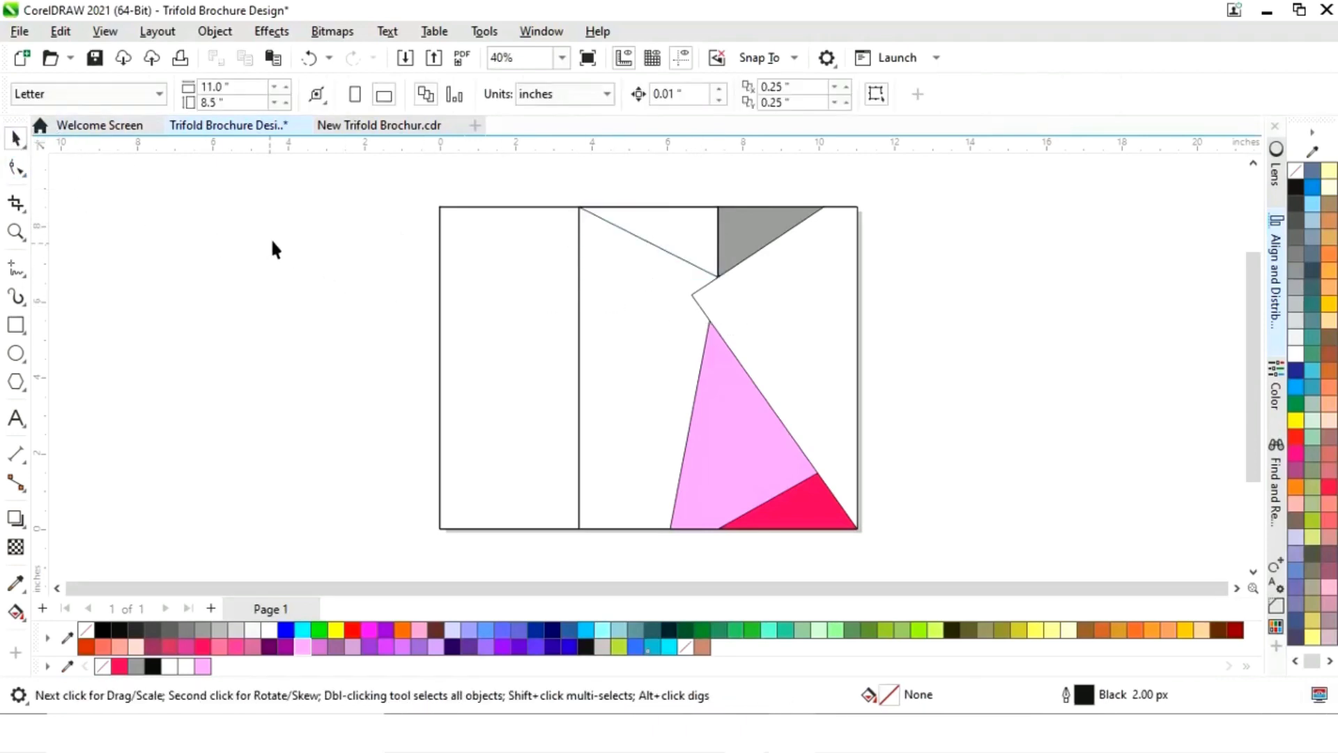
Fill the middle panel's top triangle with pink #FF0066 and the middle panel itself with black.
left_click(683, 227)
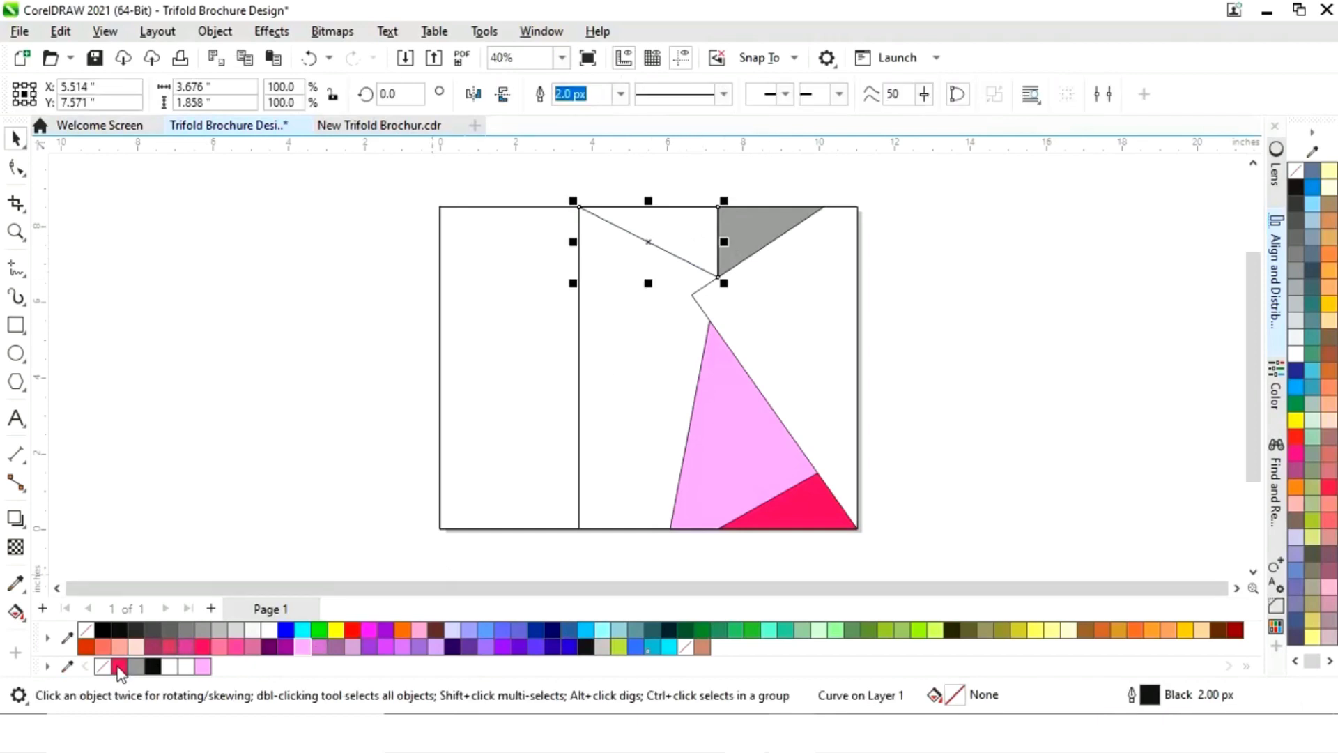
left_click(120, 666)
left_click(625, 456)
left_click(625, 456)
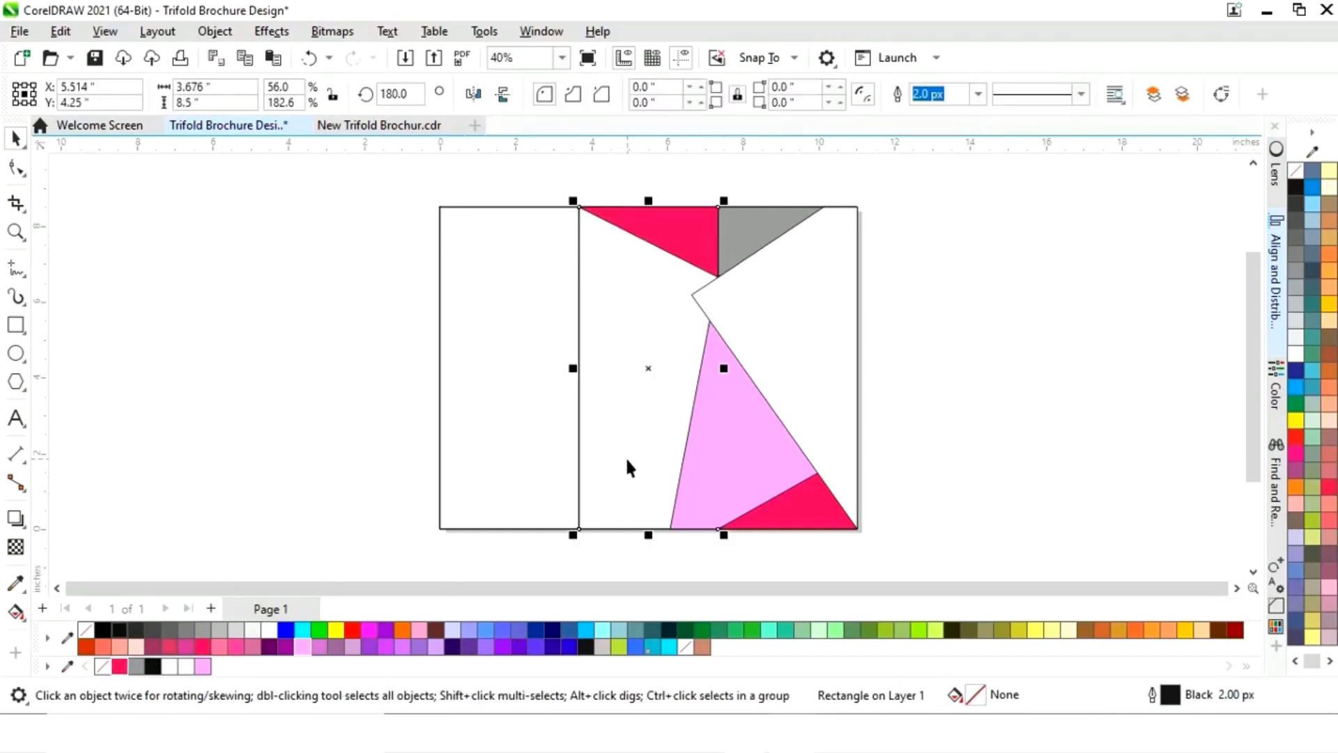
left_click(152, 667)
left_click(250, 461)
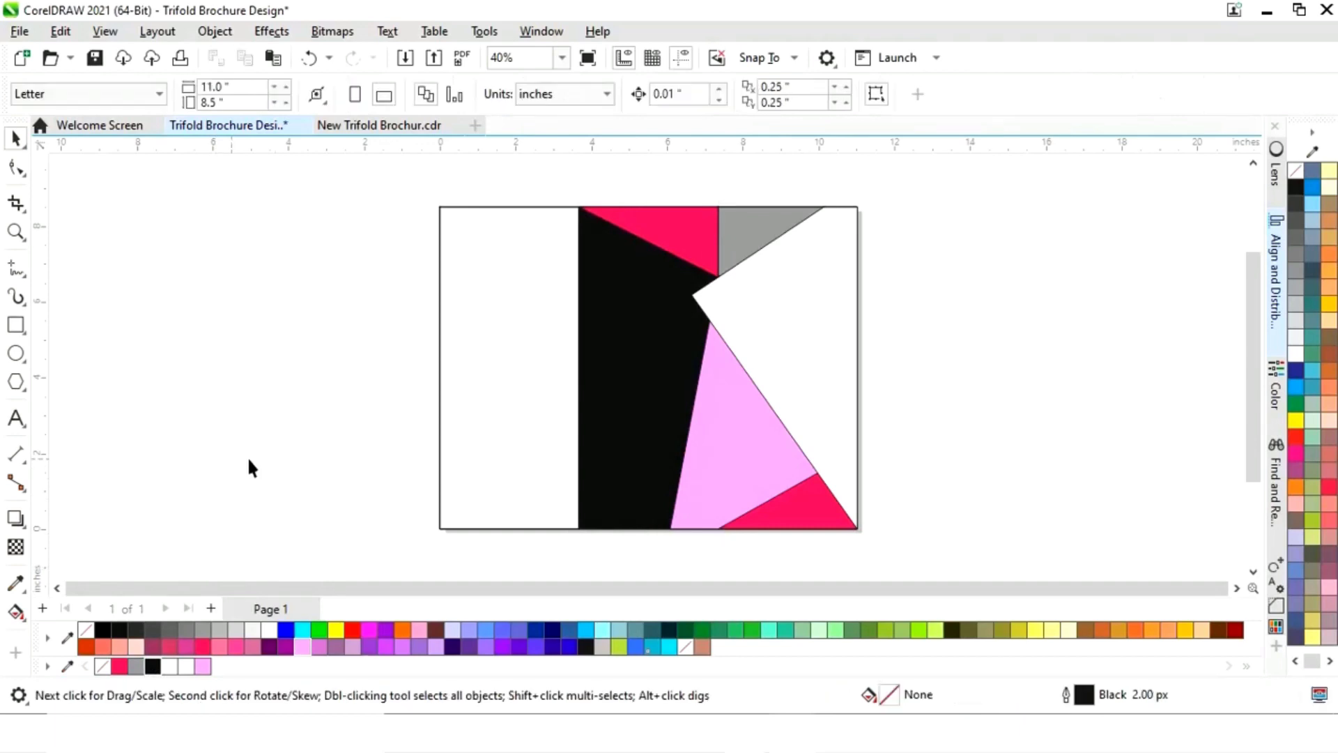
Make a copy of the left panel shrunk to a strip about 1.57" tall at its base and convert it to curves.
left_click(524, 467)
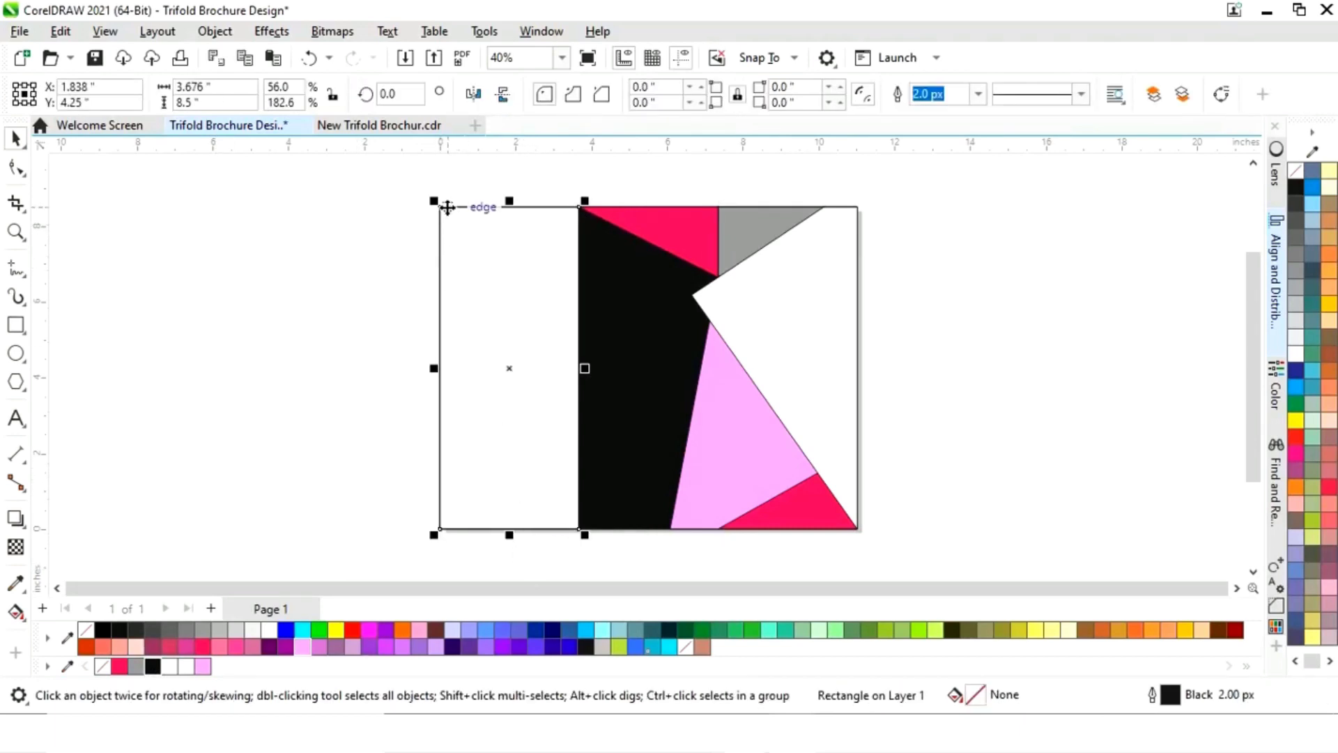
left_click_drag(510, 202, 502, 462)
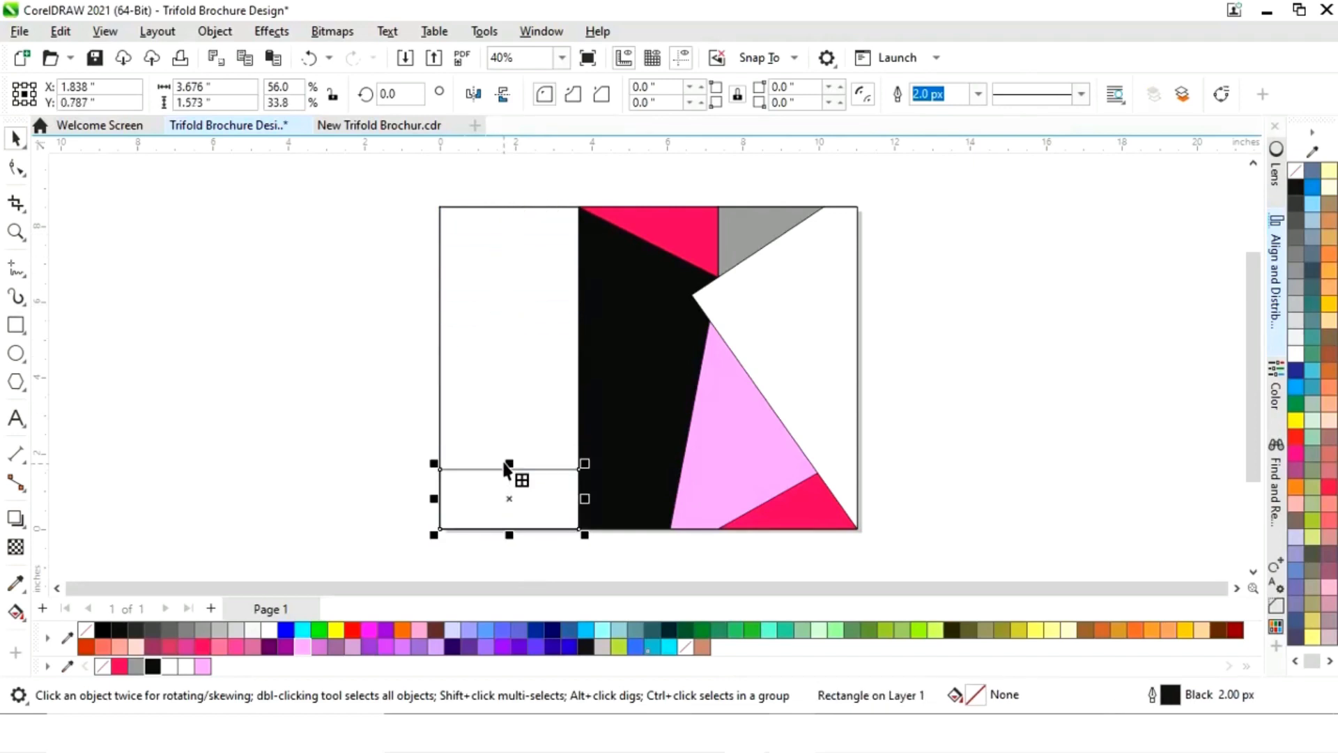
right_click(511, 493)
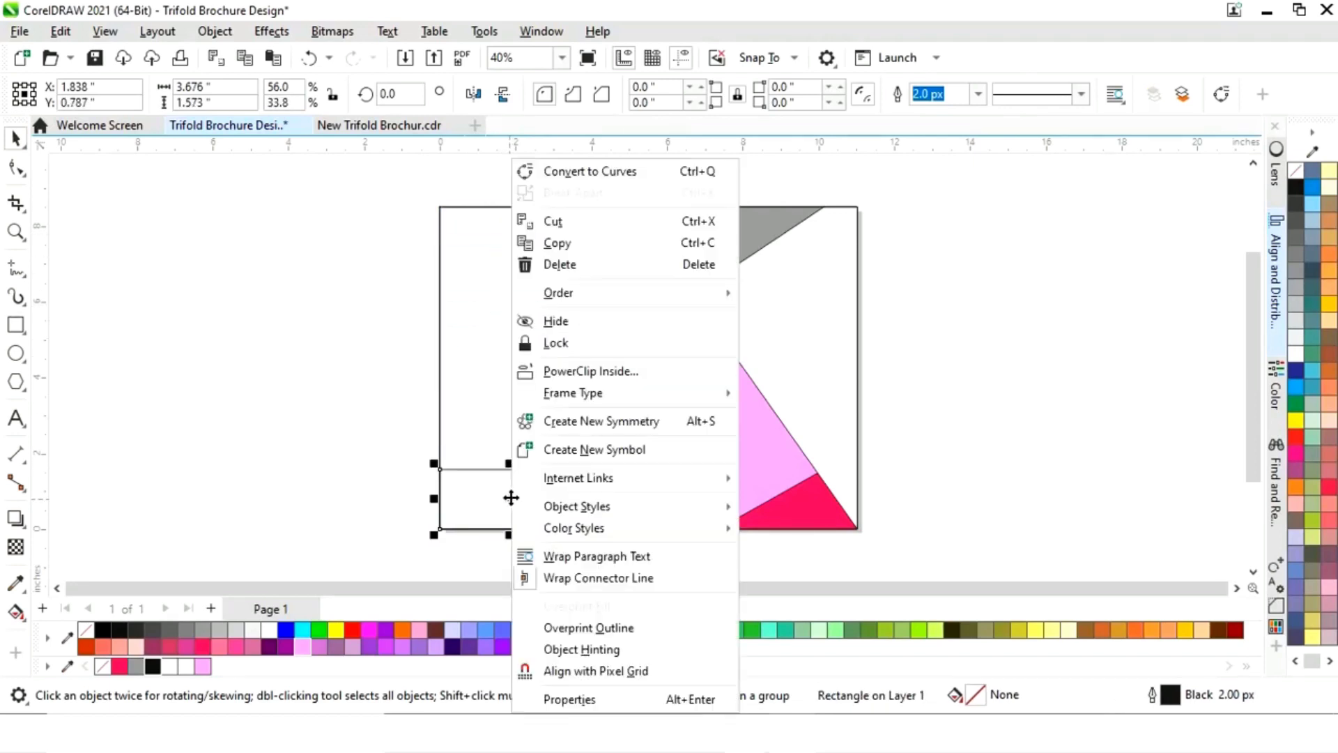
left_click(580, 171)
Delete the left base strip's upper-left node and move its upper-right node slightly higher along the panel edge to form a steeper triangle.
key("F10")
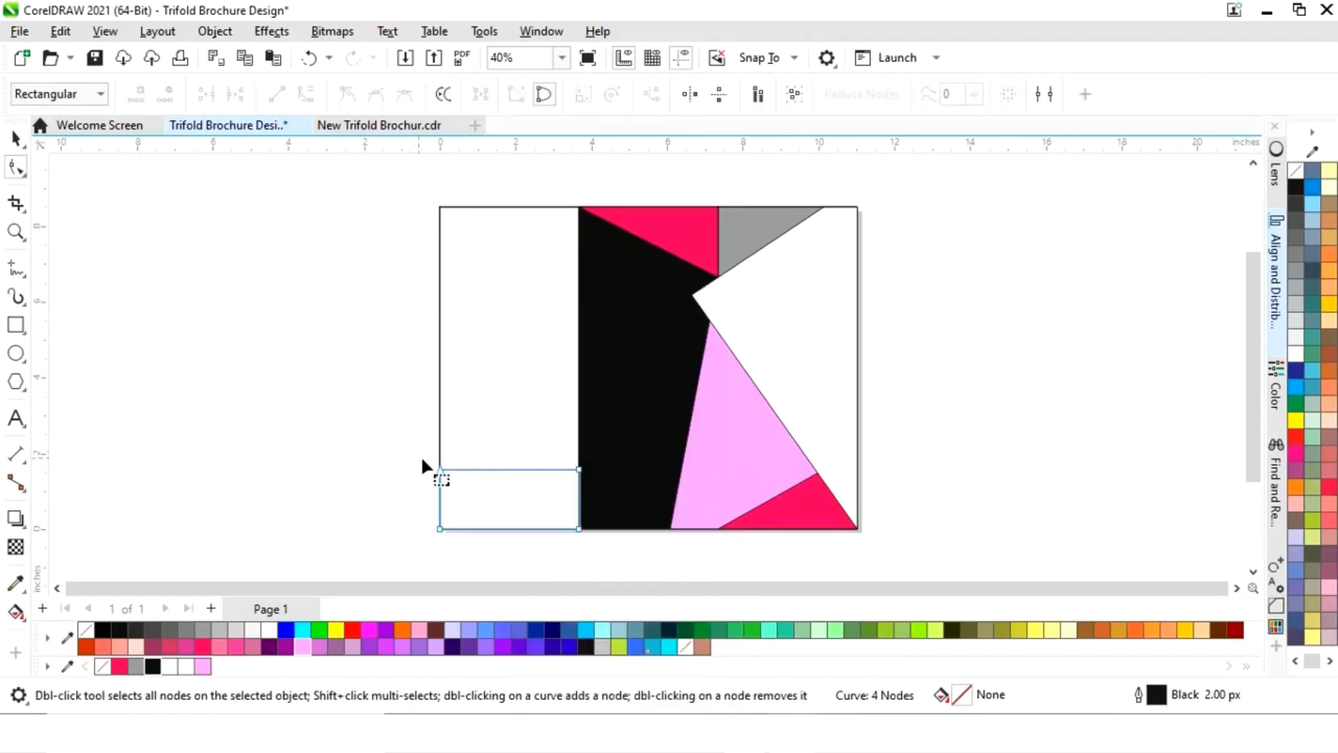
double_click(439, 468)
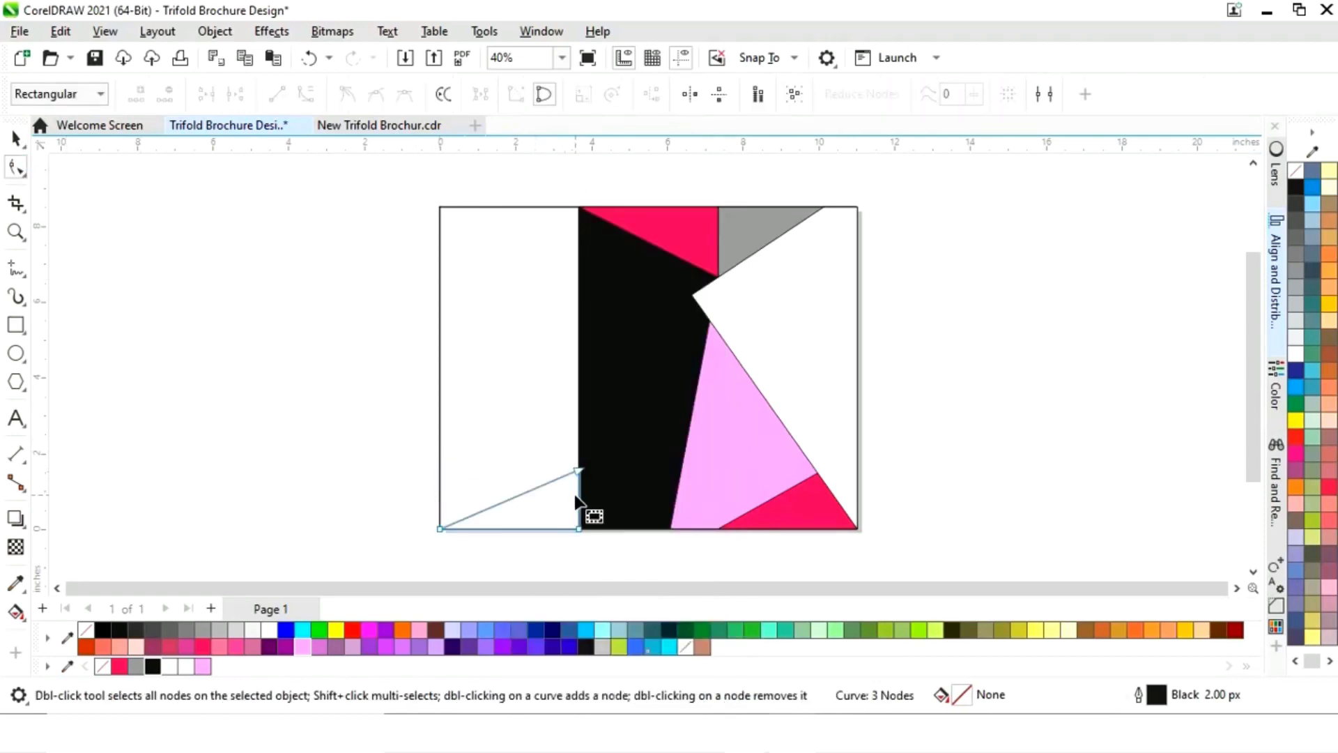
left_click(578, 471)
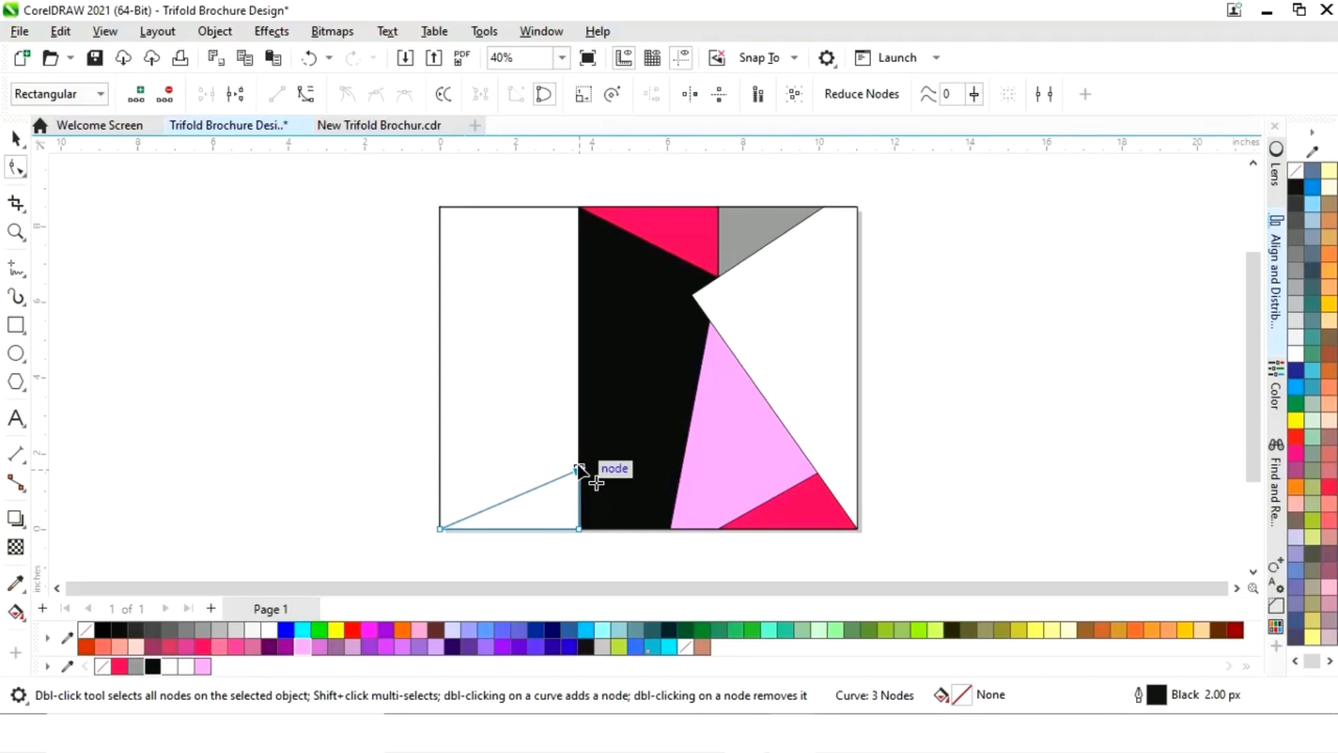
left_click_drag(578, 468, 578, 450)
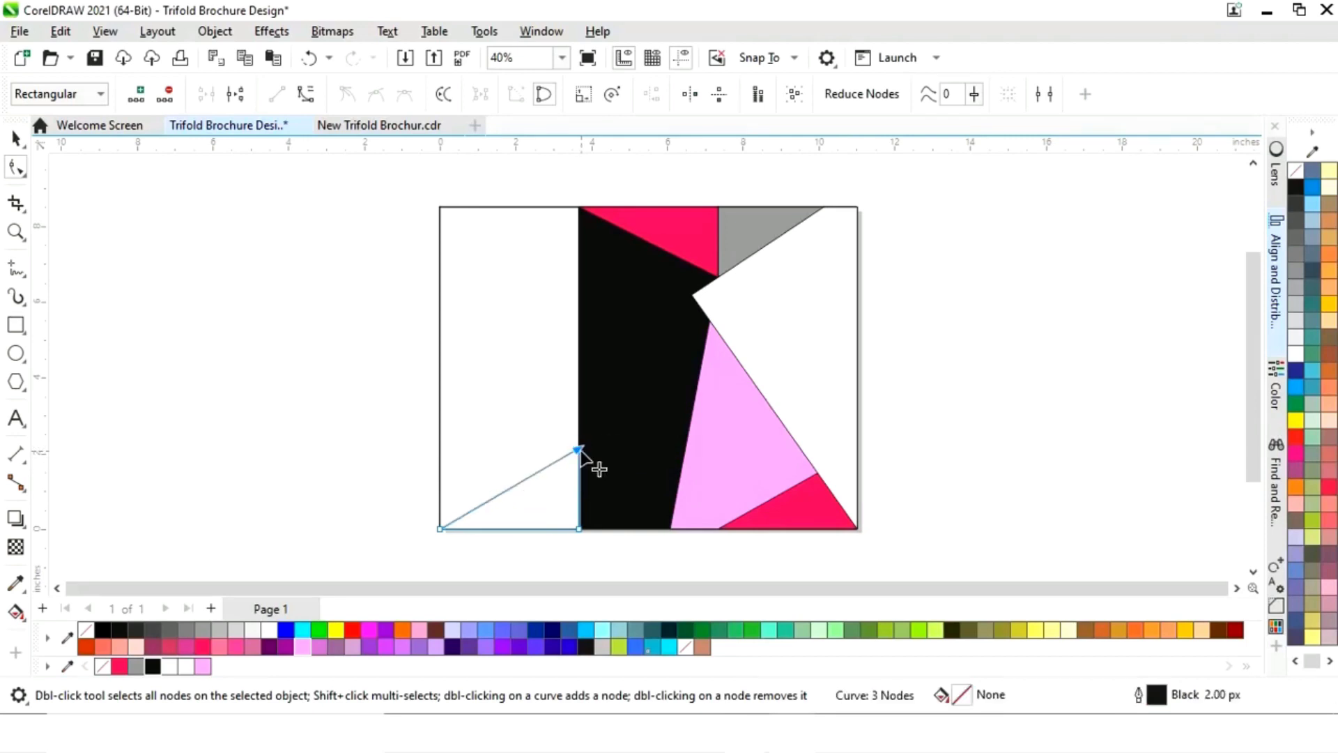
left_click(15, 138)
left_click(173, 292)
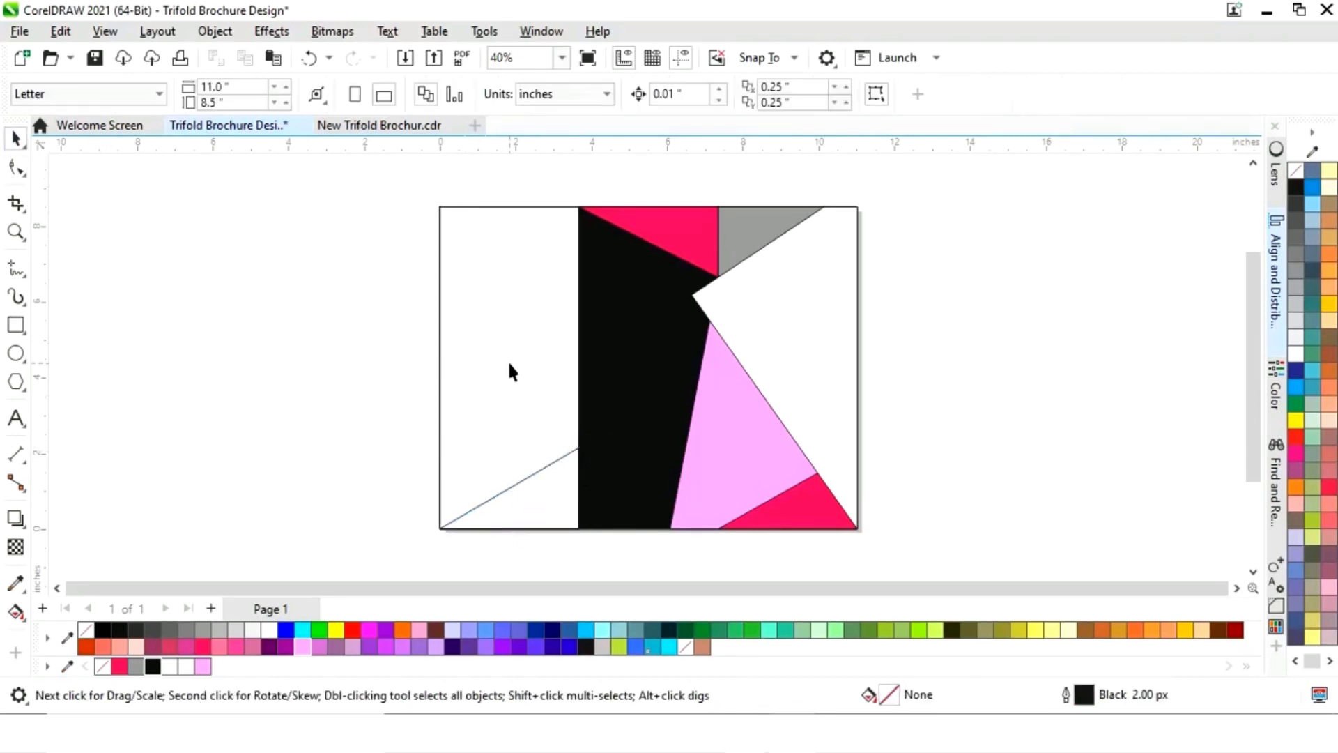
Make a copy of the left panel shrunk to about 2.25" tall at its top and convert it to curves.
left_click(556, 531)
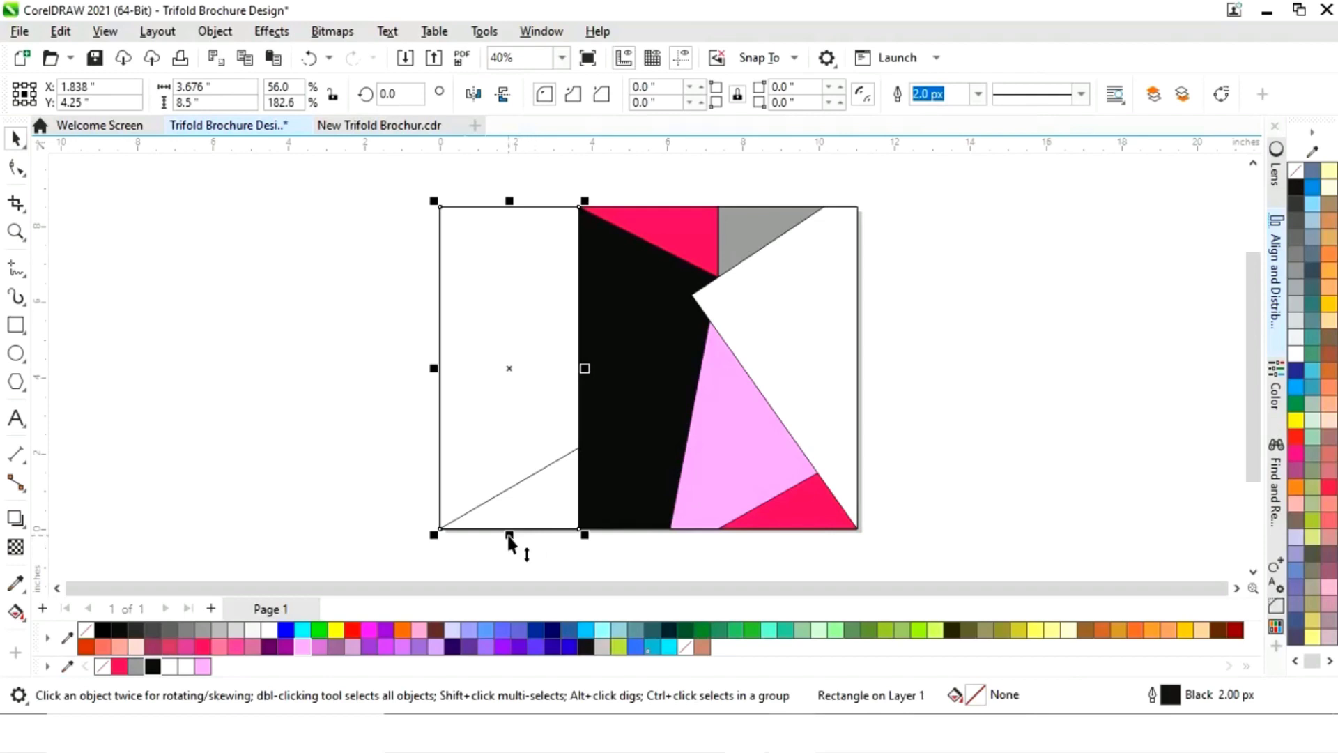
left_click_drag(509, 534, 508, 352)
left_click_drag(506, 326, 506, 307)
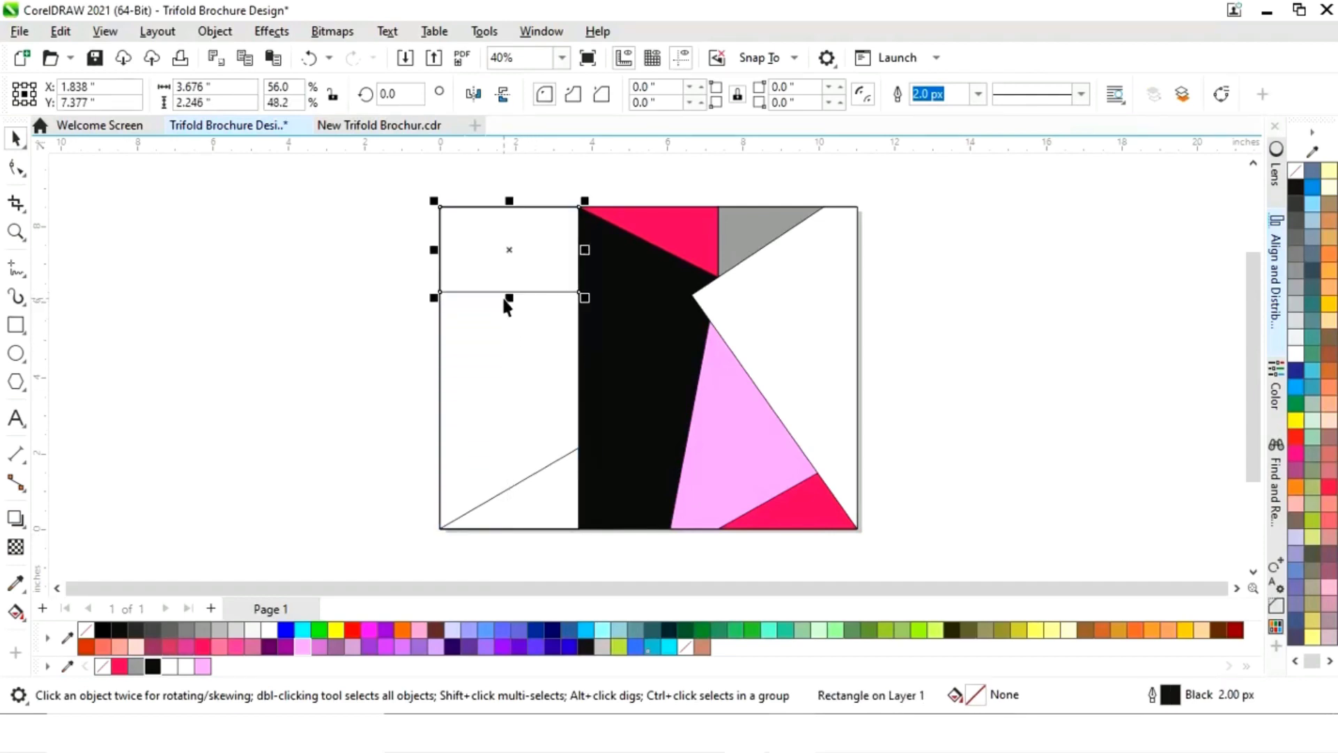
right_click(507, 252)
left_click(586, 170)
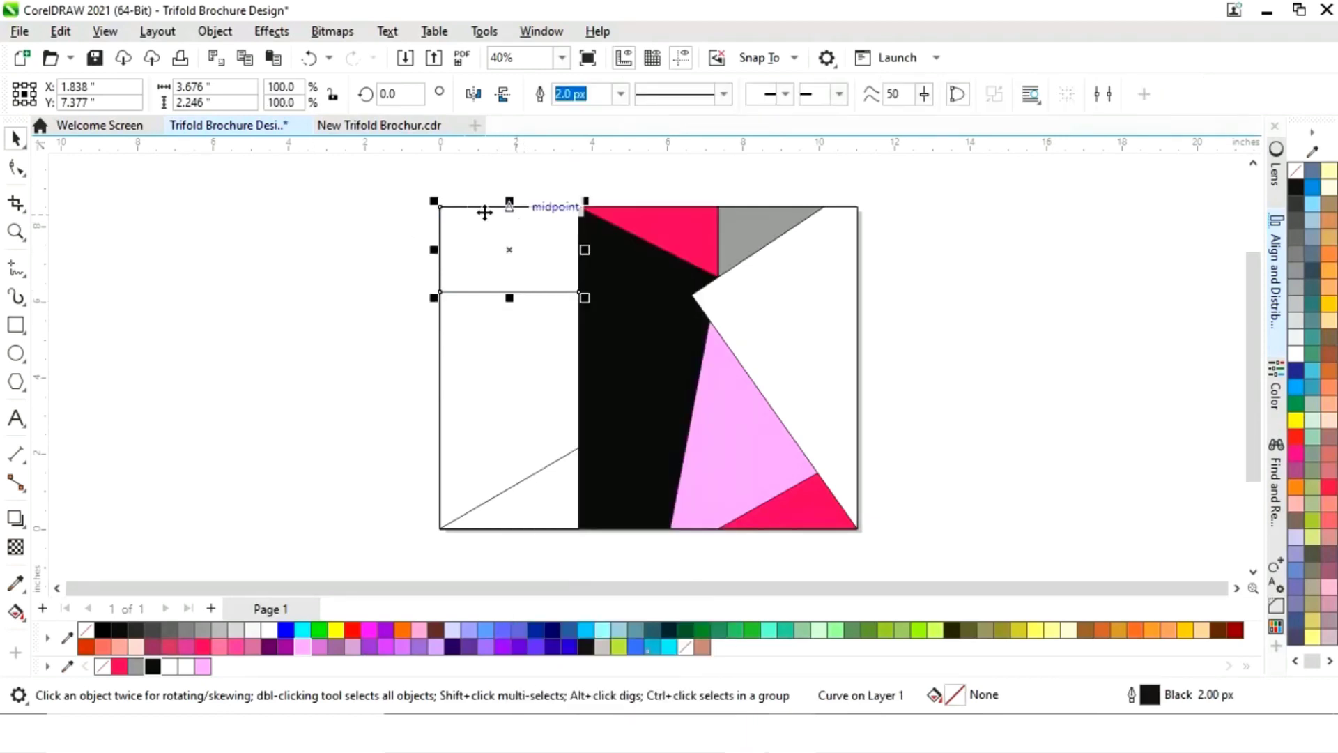
Move the new top curve's lower-left node down to make the shape about 3.98" tall, and fill it with the same gray as the right panel's strip.
left_click(15, 171)
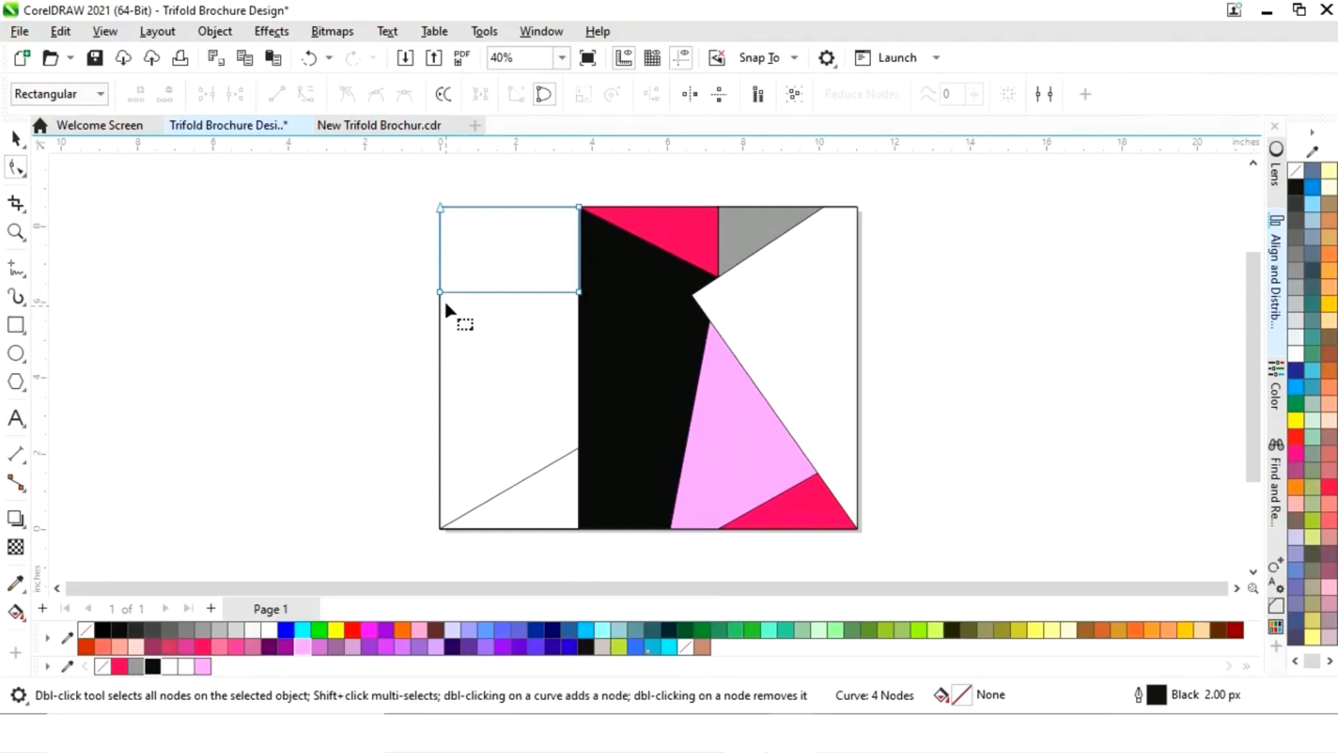
left_click_drag(440, 291, 439, 358)
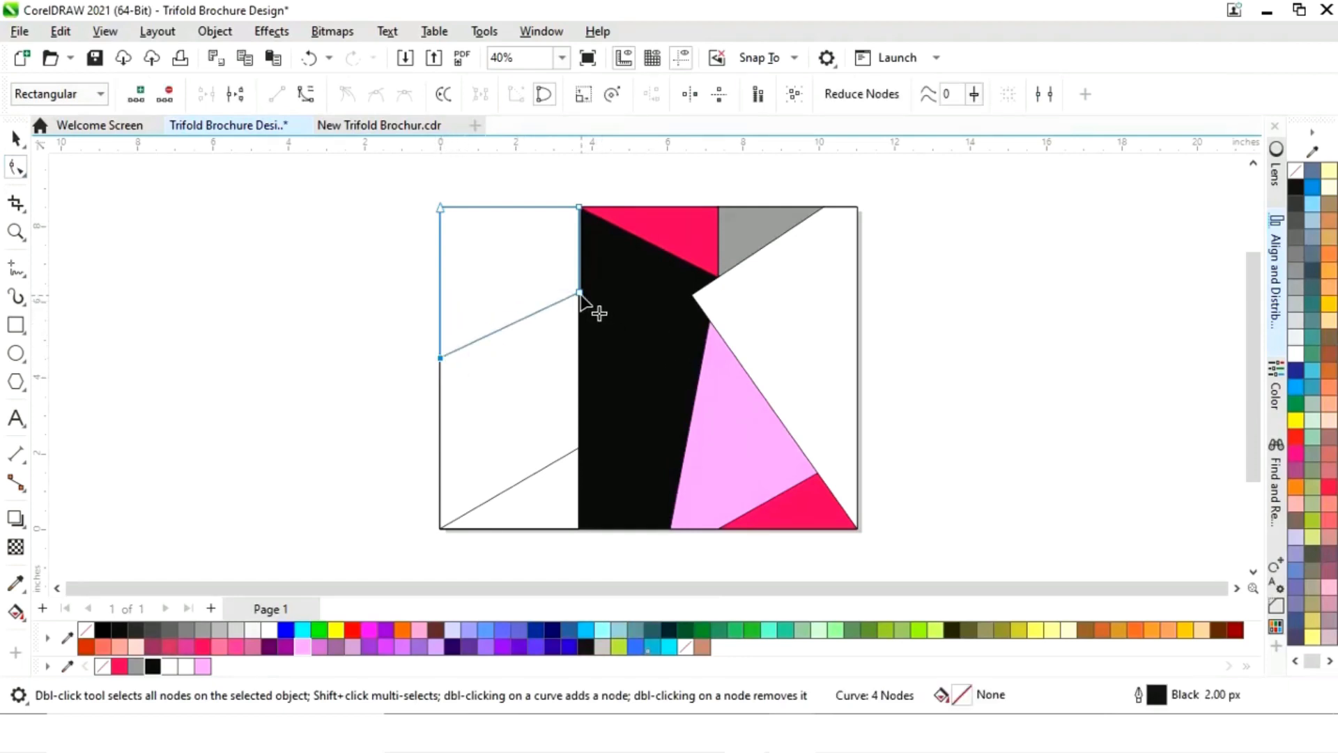
left_click(15, 138)
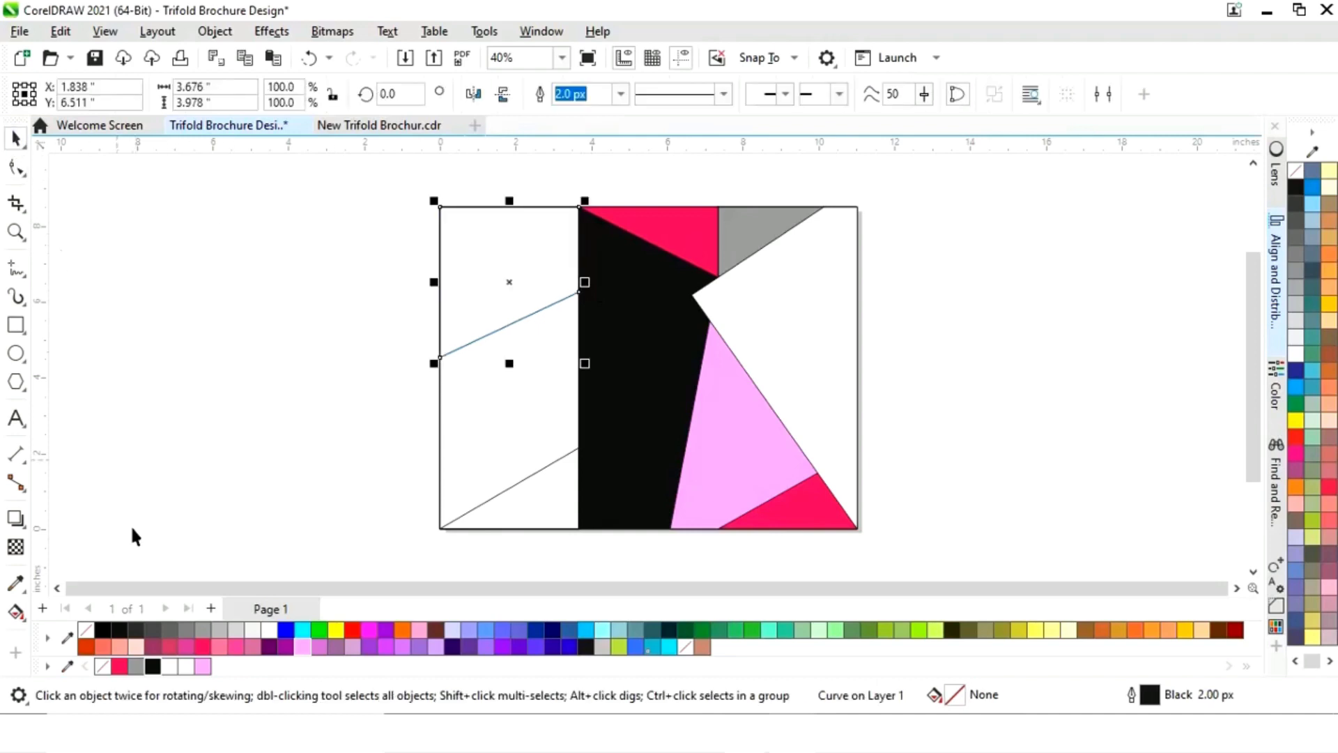
left_click(136, 667)
left_click(517, 546)
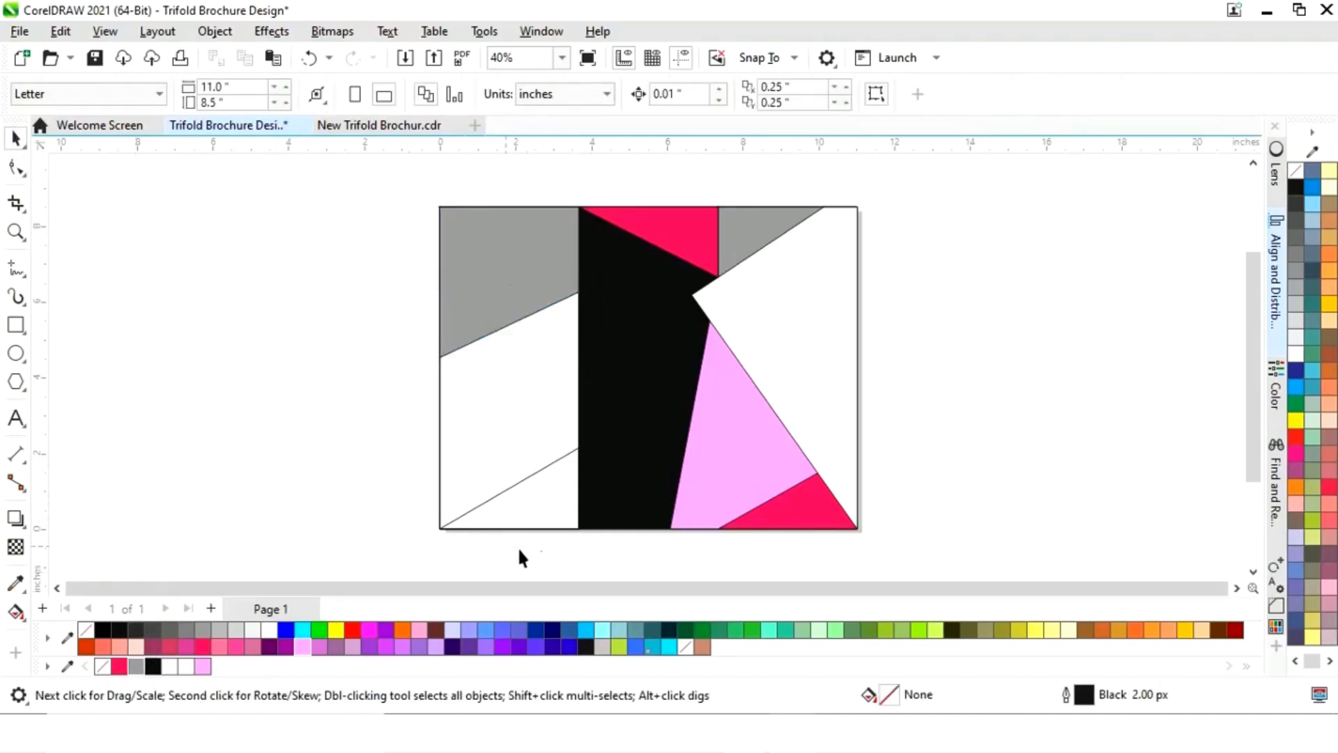
Fill the left panel's base triangle with the hot pink (#FF0066) and the left panel itself with Light Violet (#FF99FF).
left_click(550, 518)
left_click(120, 666)
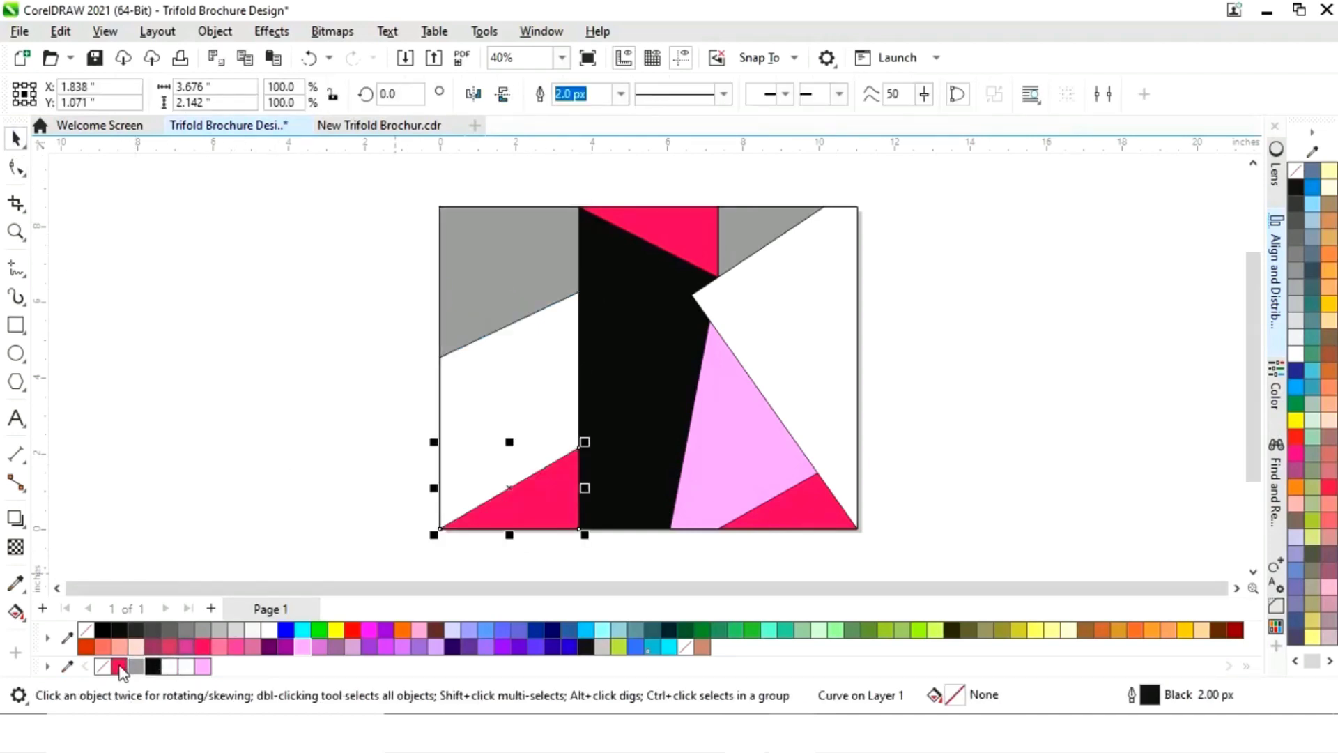
left_click(259, 506)
left_click(528, 440)
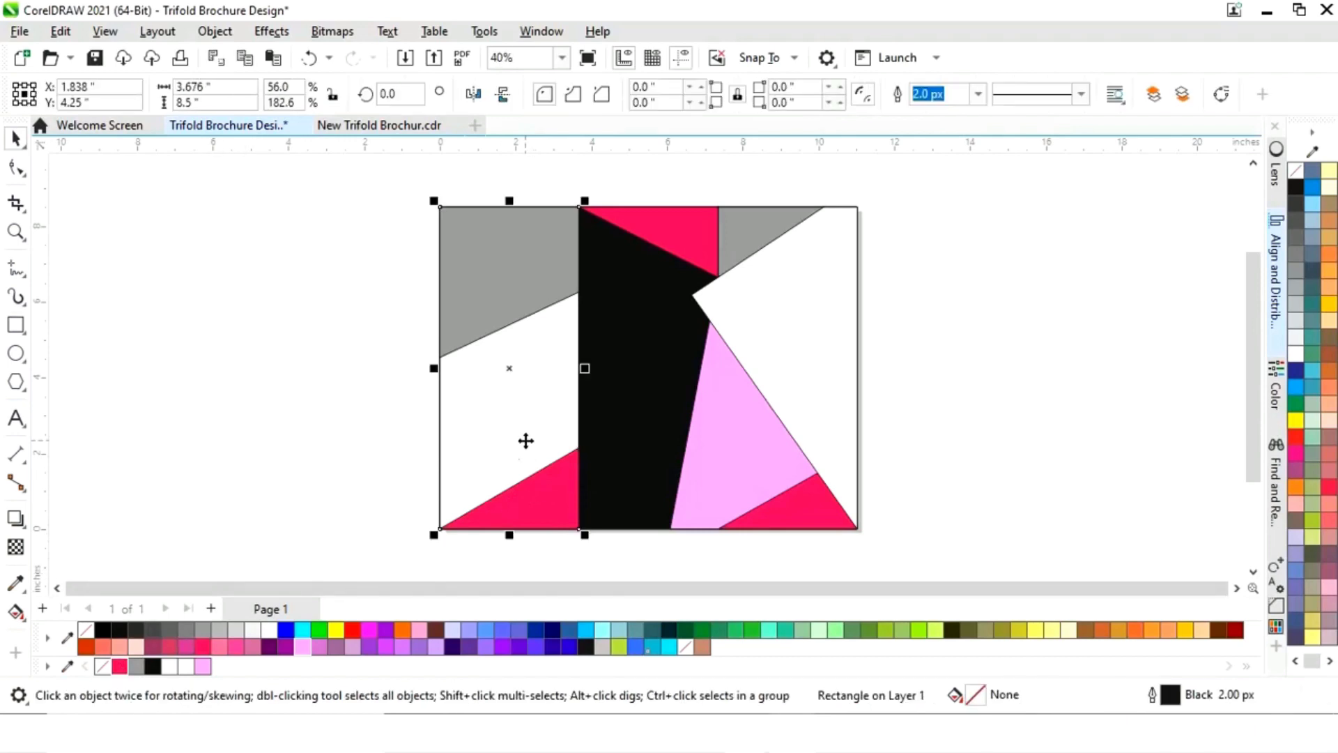
left_click(202, 666)
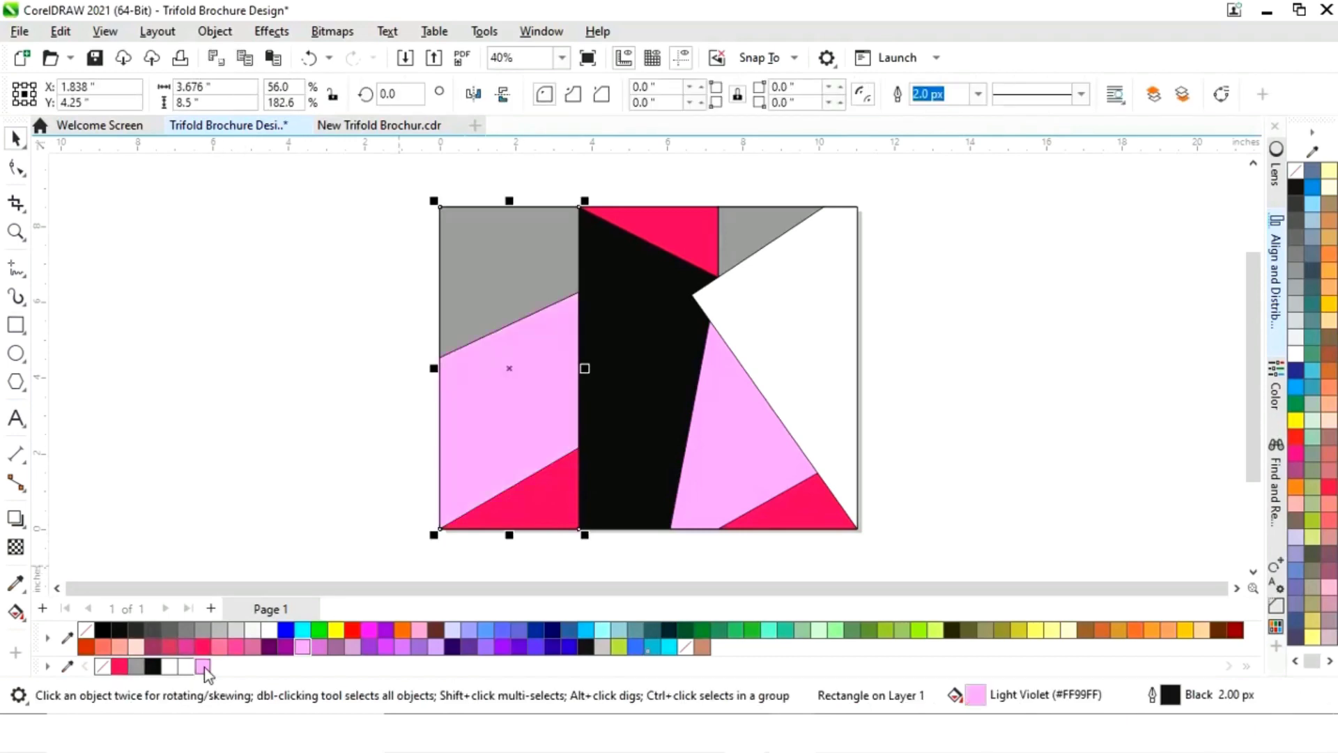
left_click(235, 485)
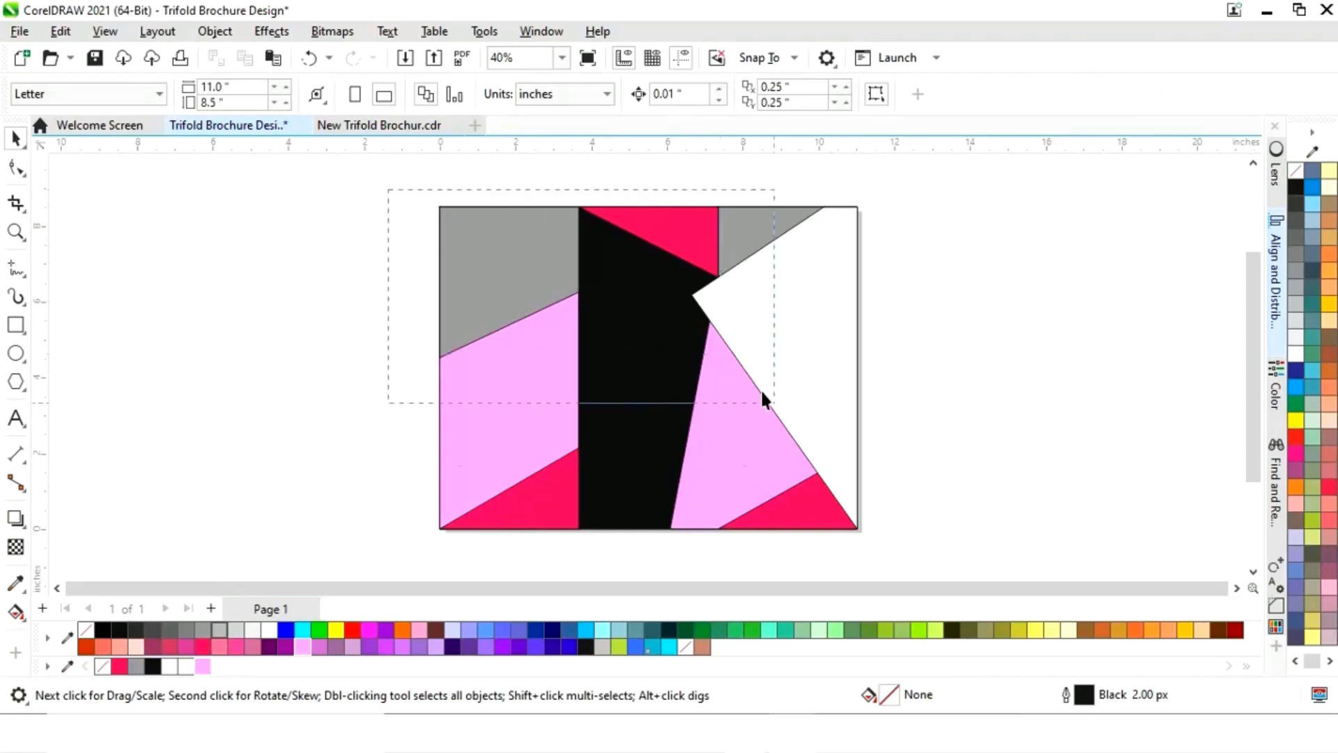
Remove the outlines from all the brochure shapes on the page.
mouse_move(762, 400)
left_mouse_down()
mouse_move(905, 538)
mouse_move(897, 550)
left_mouse_up()
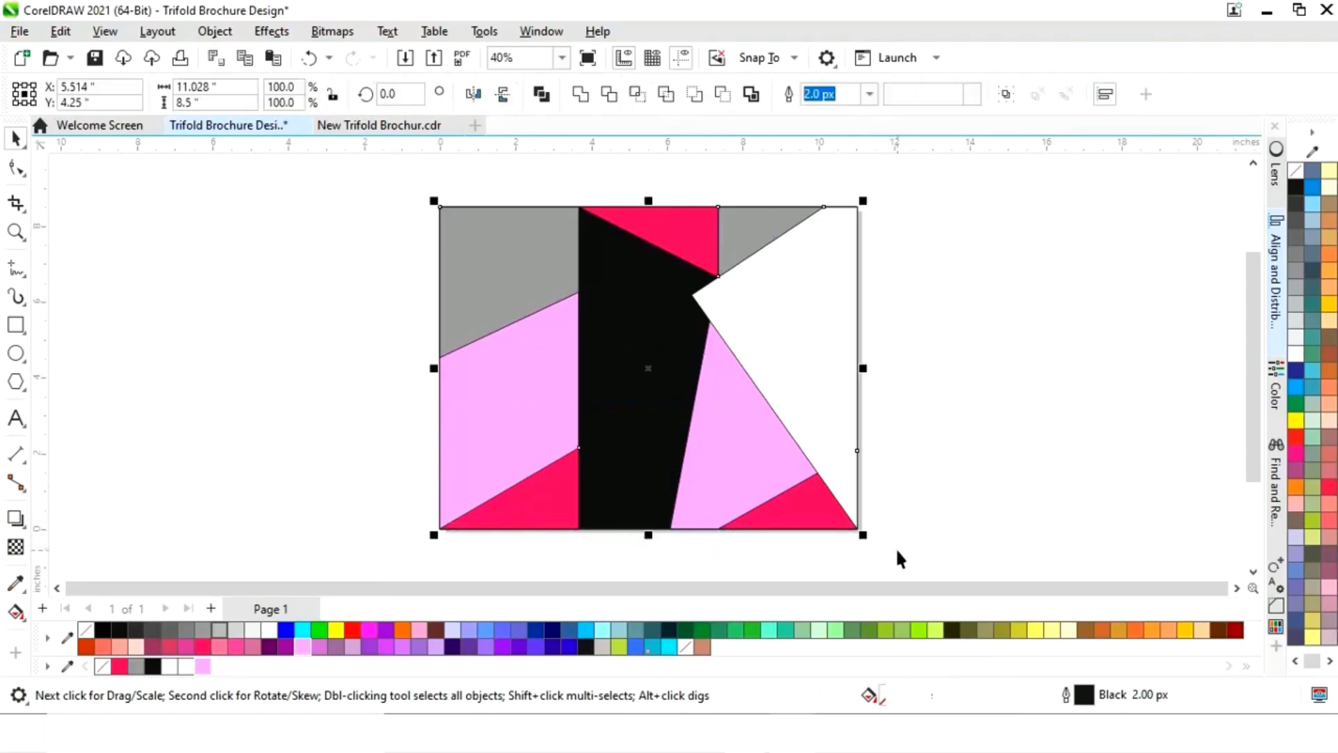
right_click(85, 627)
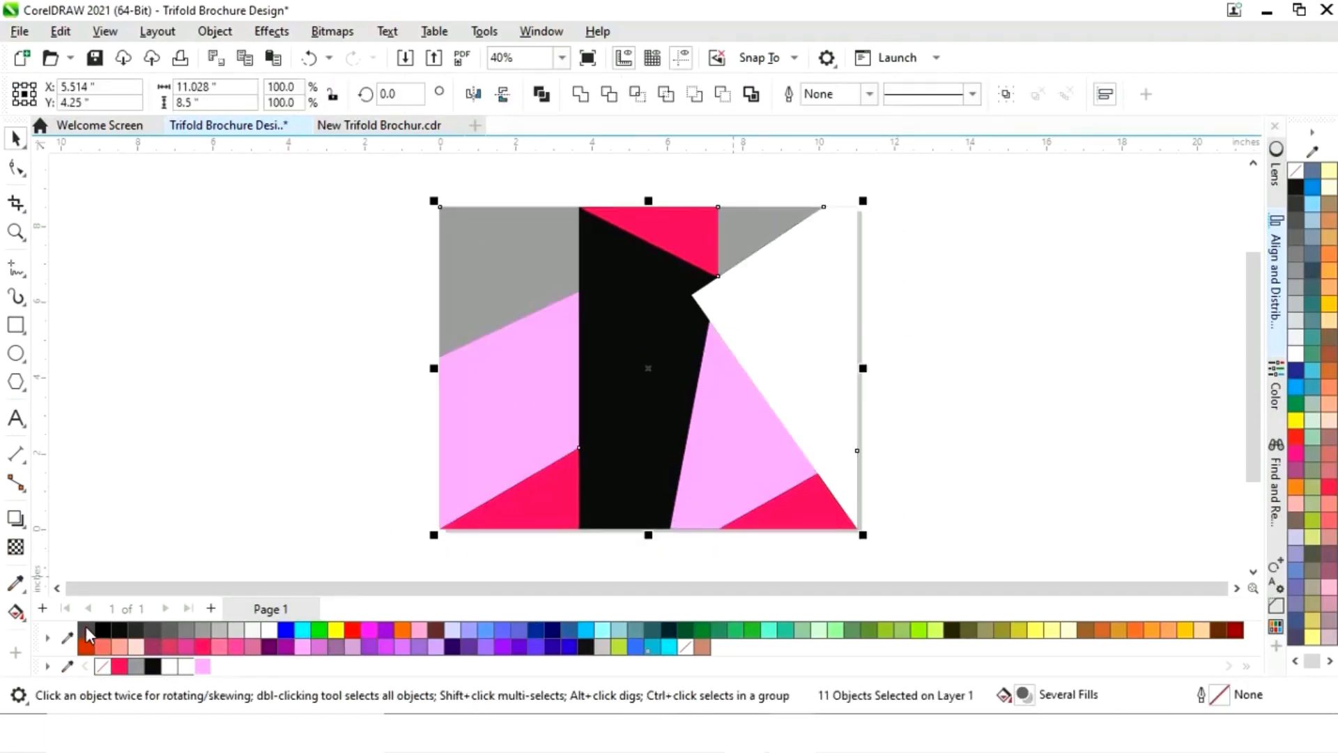
left_click(237, 435)
key("shift+F4")
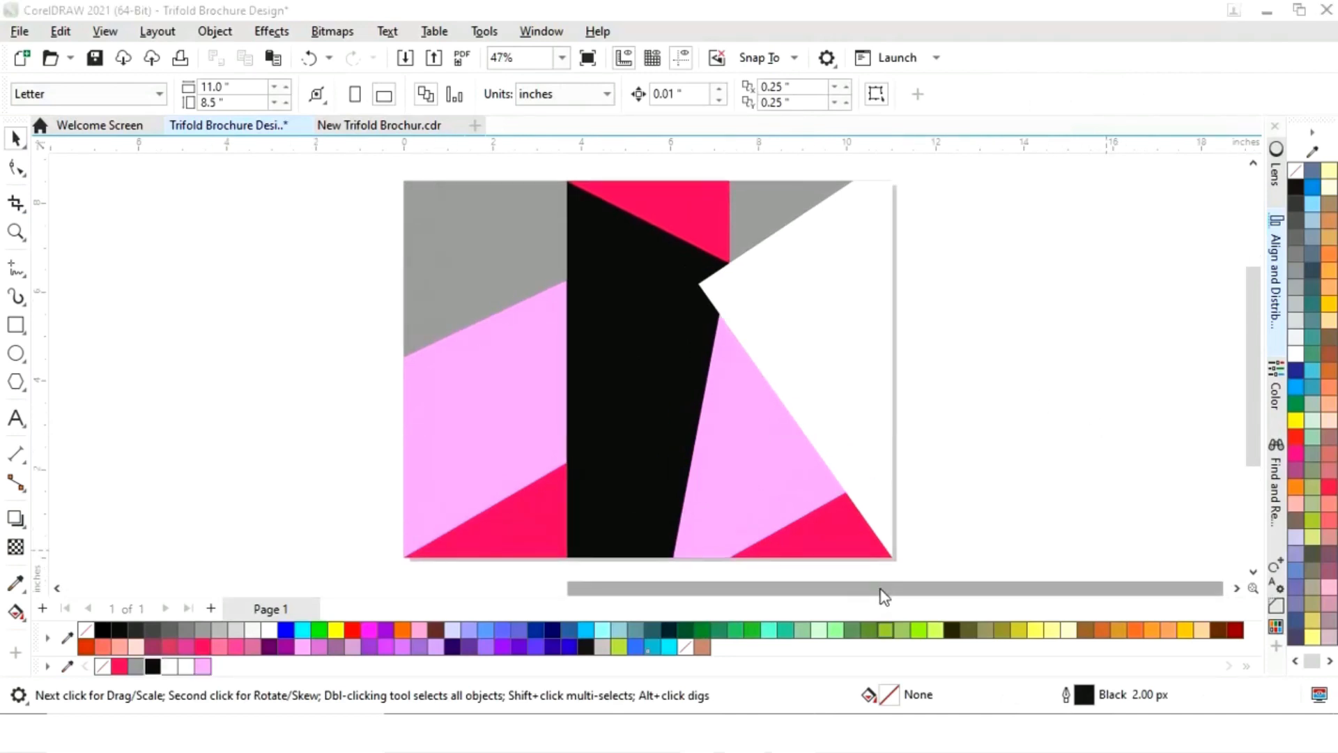
Move the whole set of prepared texts, logos and the city photo right beside the page's left edge.
left_click_drag(886, 596, 467, 612)
scroll(492, 547, "down", 3)
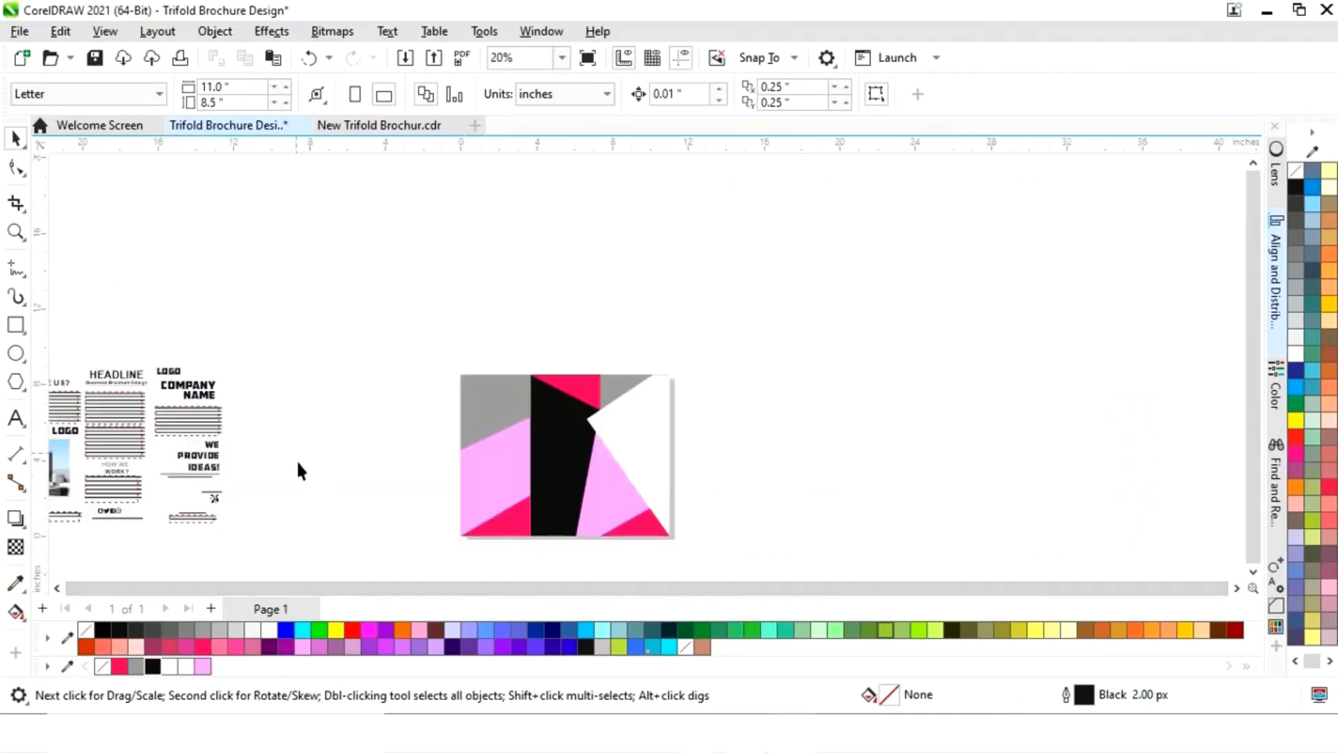
left_click(59, 589)
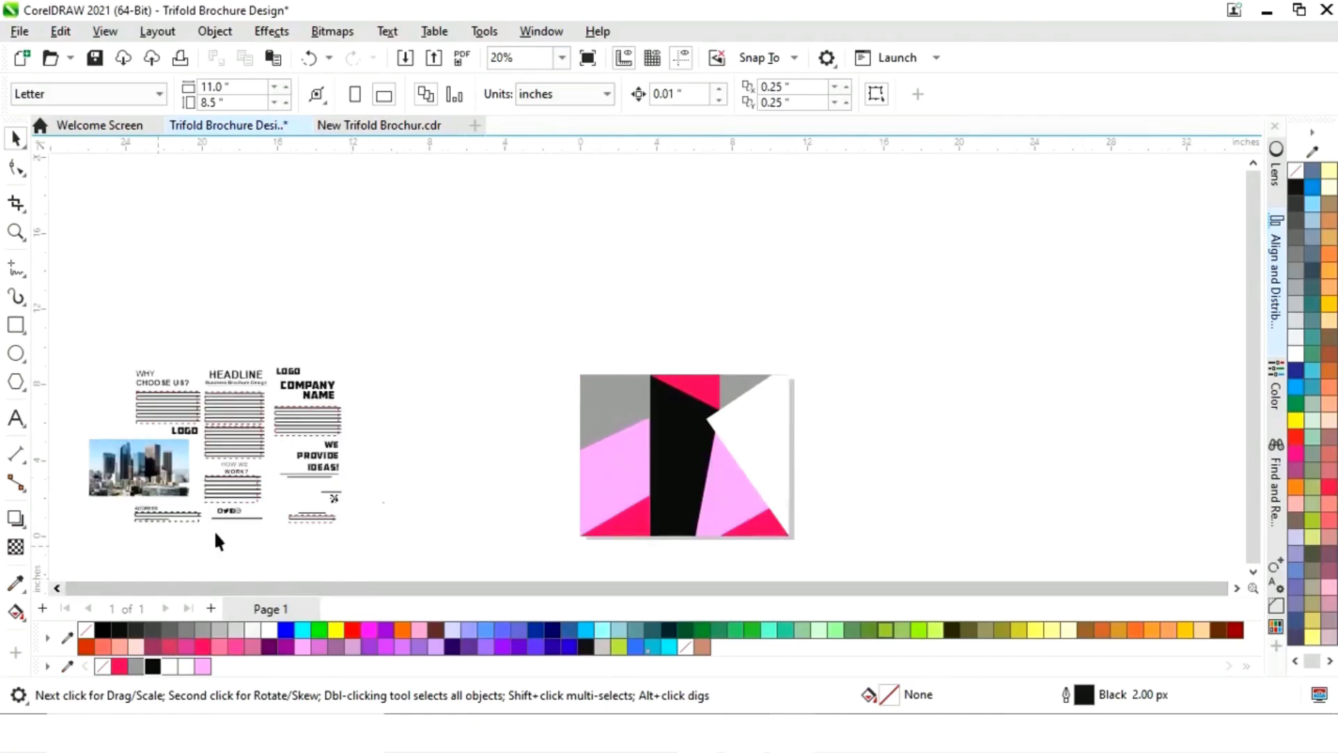
left_click_drag(412, 329, 79, 534)
left_click_drag(230, 467, 449, 478)
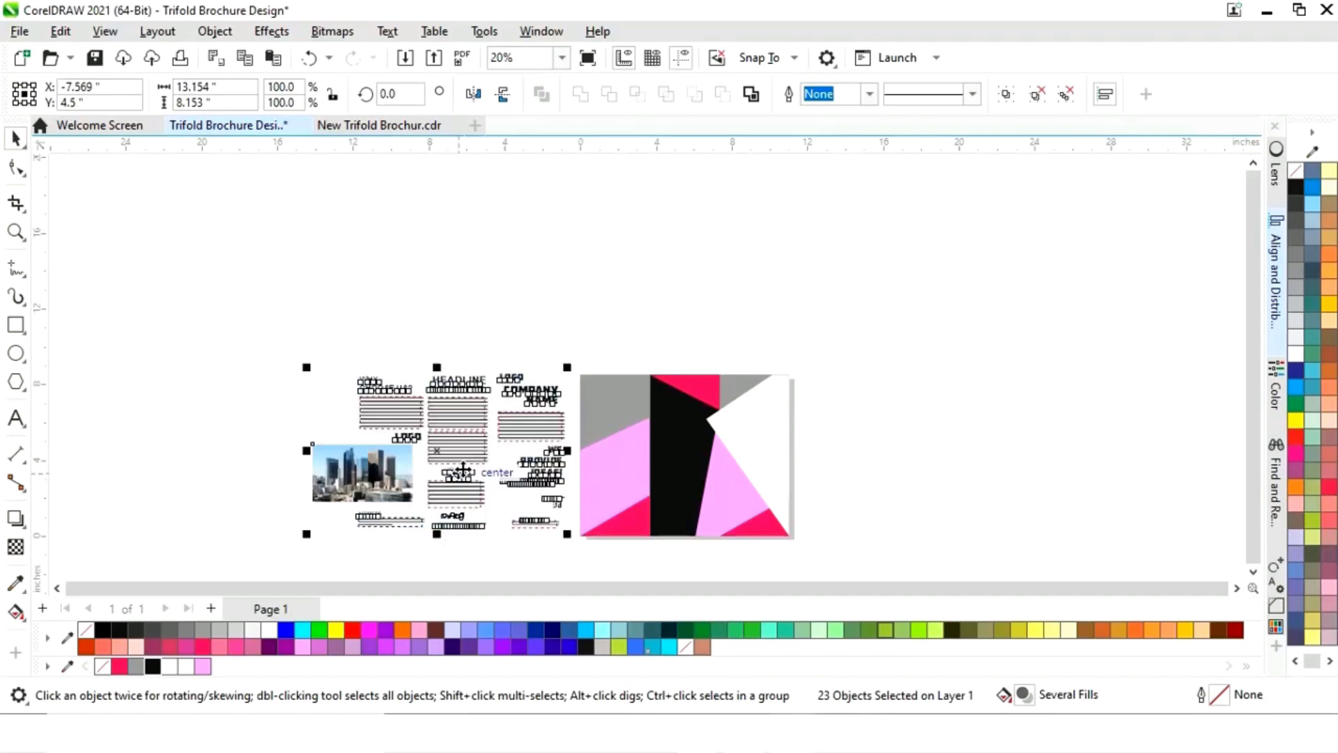
scroll(726, 418, "up", 3)
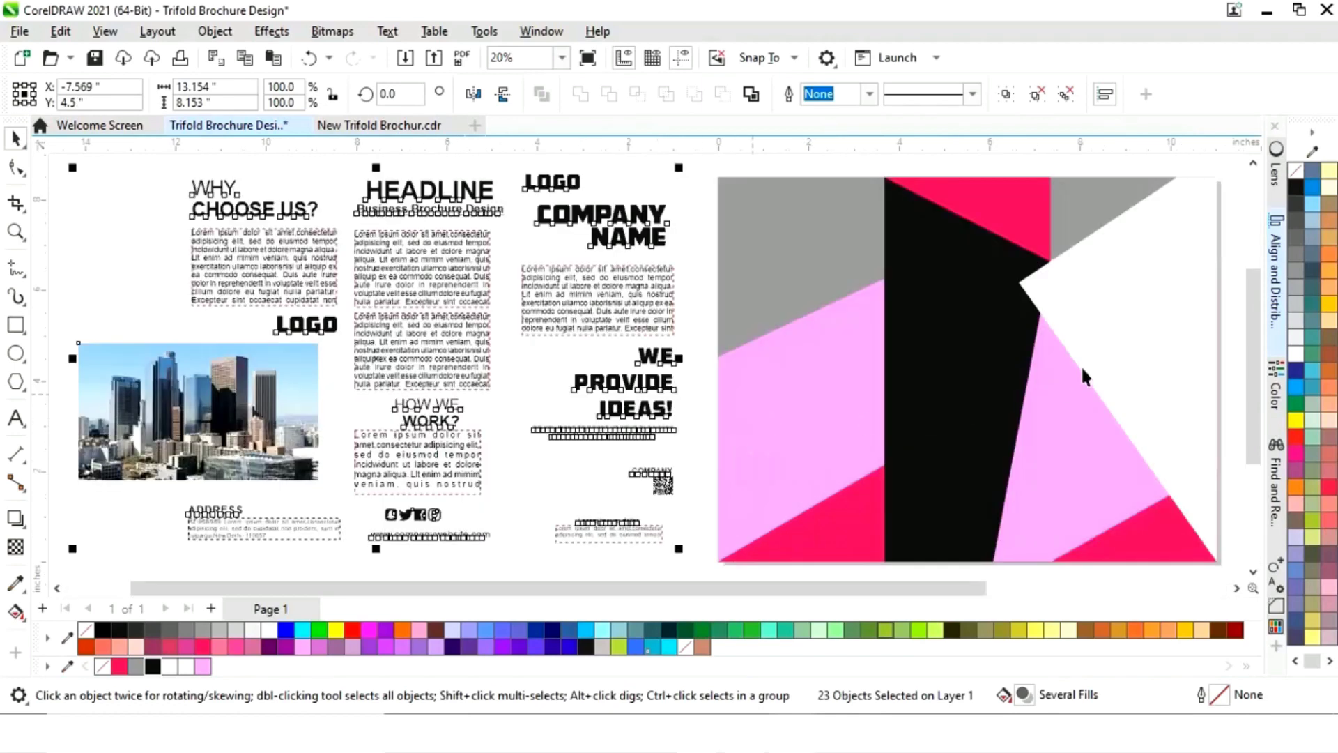
left_click(1237, 236)
left_click_drag(913, 589, 952, 593)
Convert the violet left panel to curves and move its nodes to meet the gray shape's lower edge and the base triangle's upper corner.
left_click(210, 423)
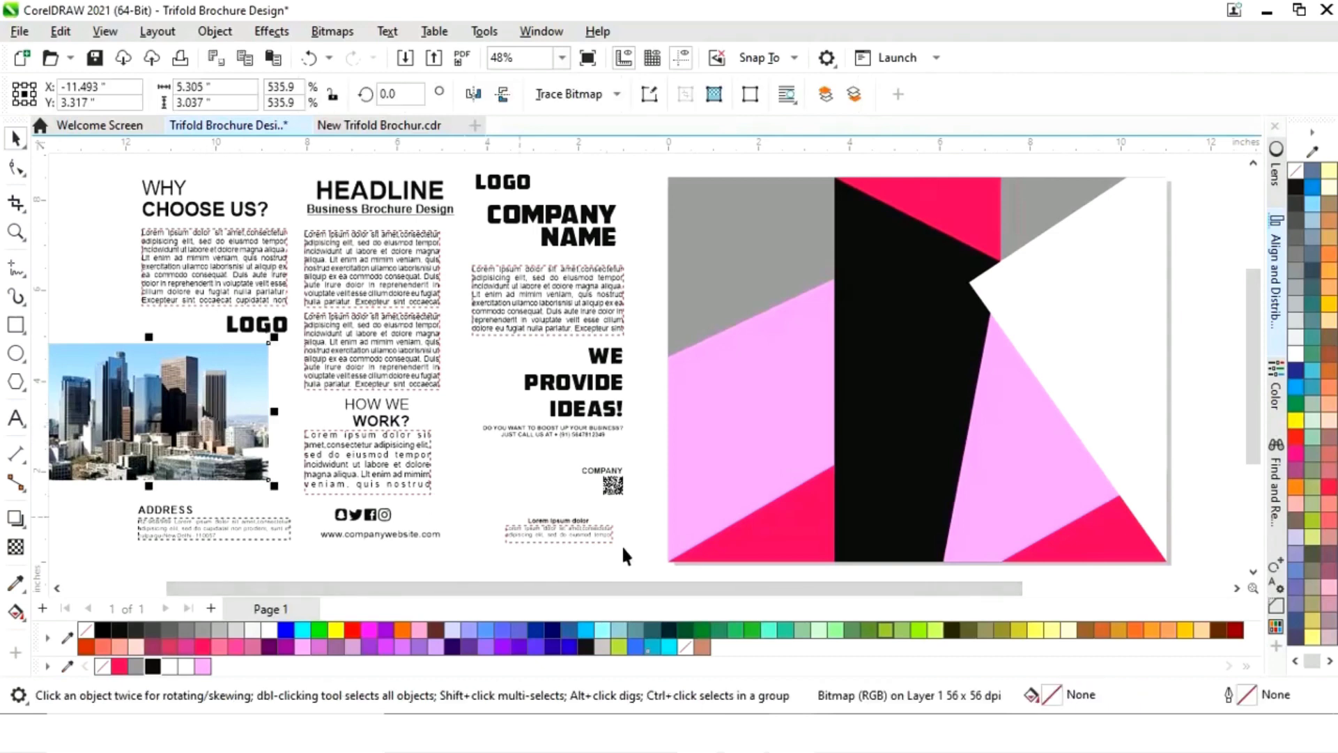
left_click(717, 457)
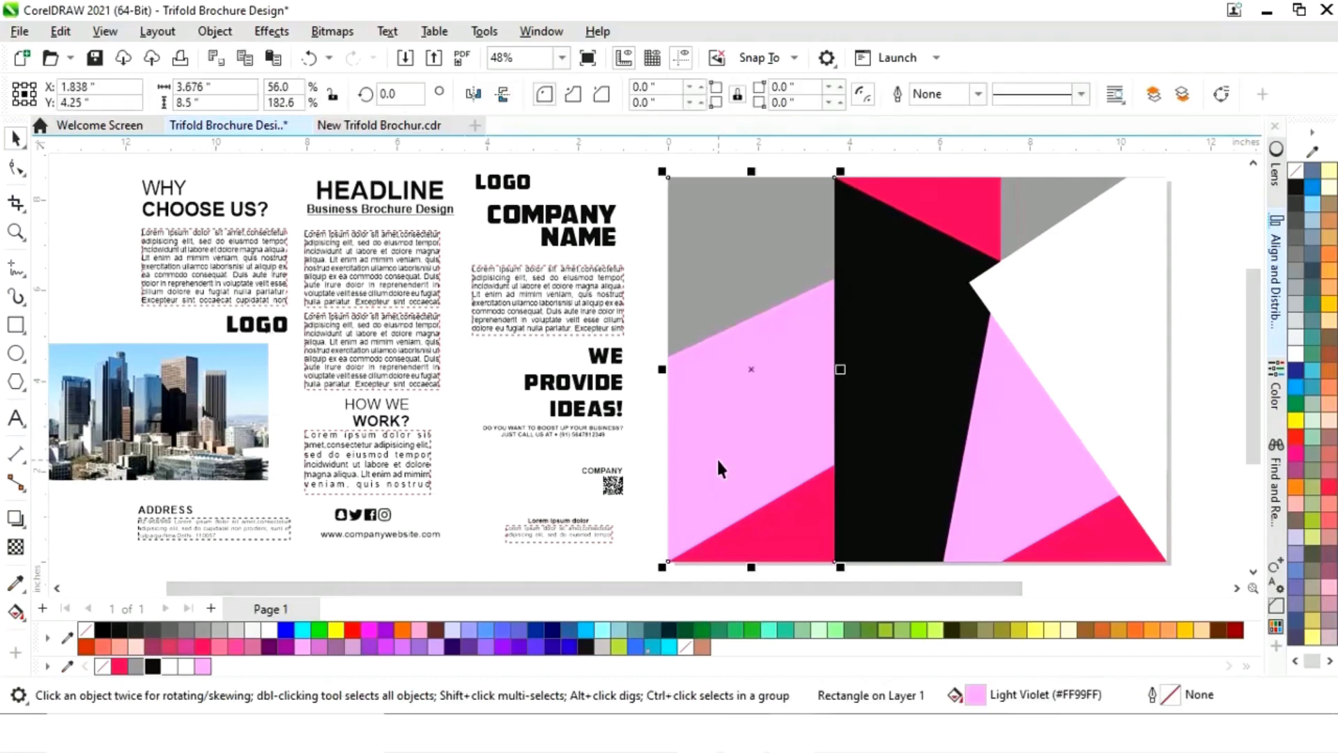
right_click(751, 413)
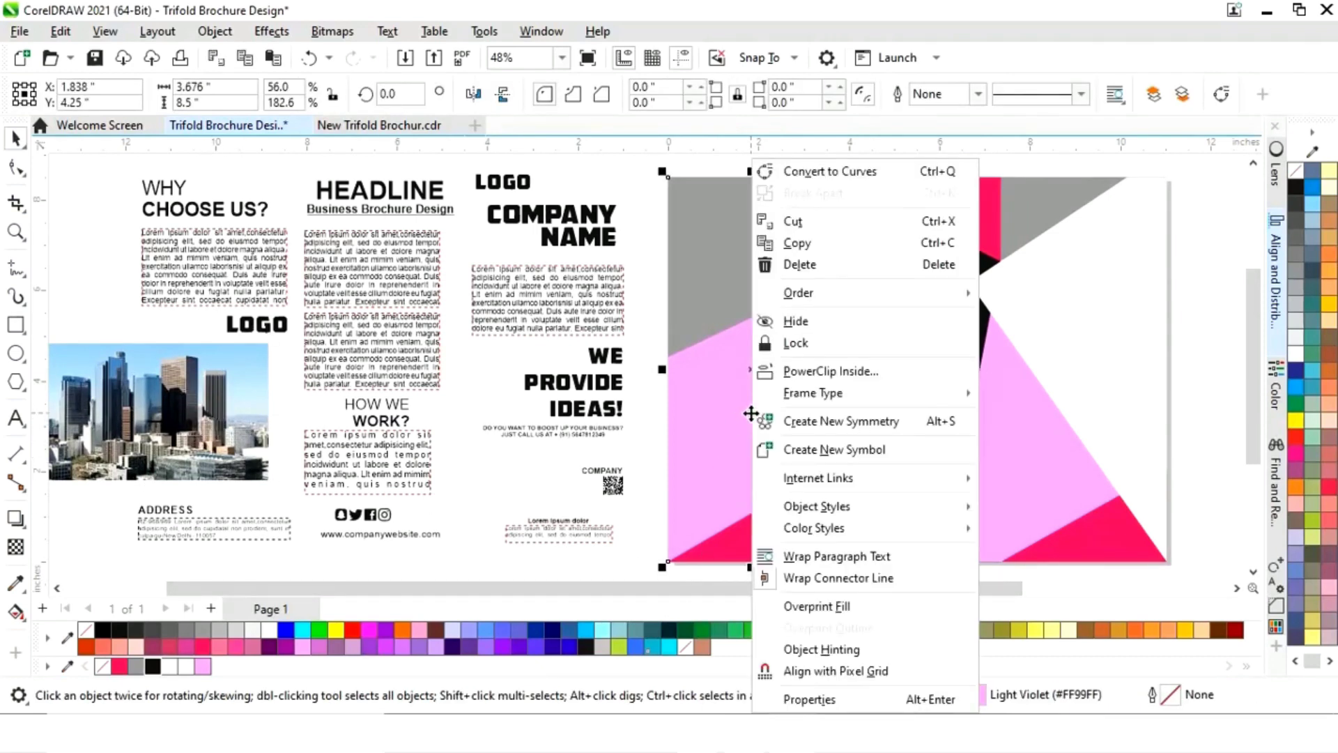
left_click(819, 173)
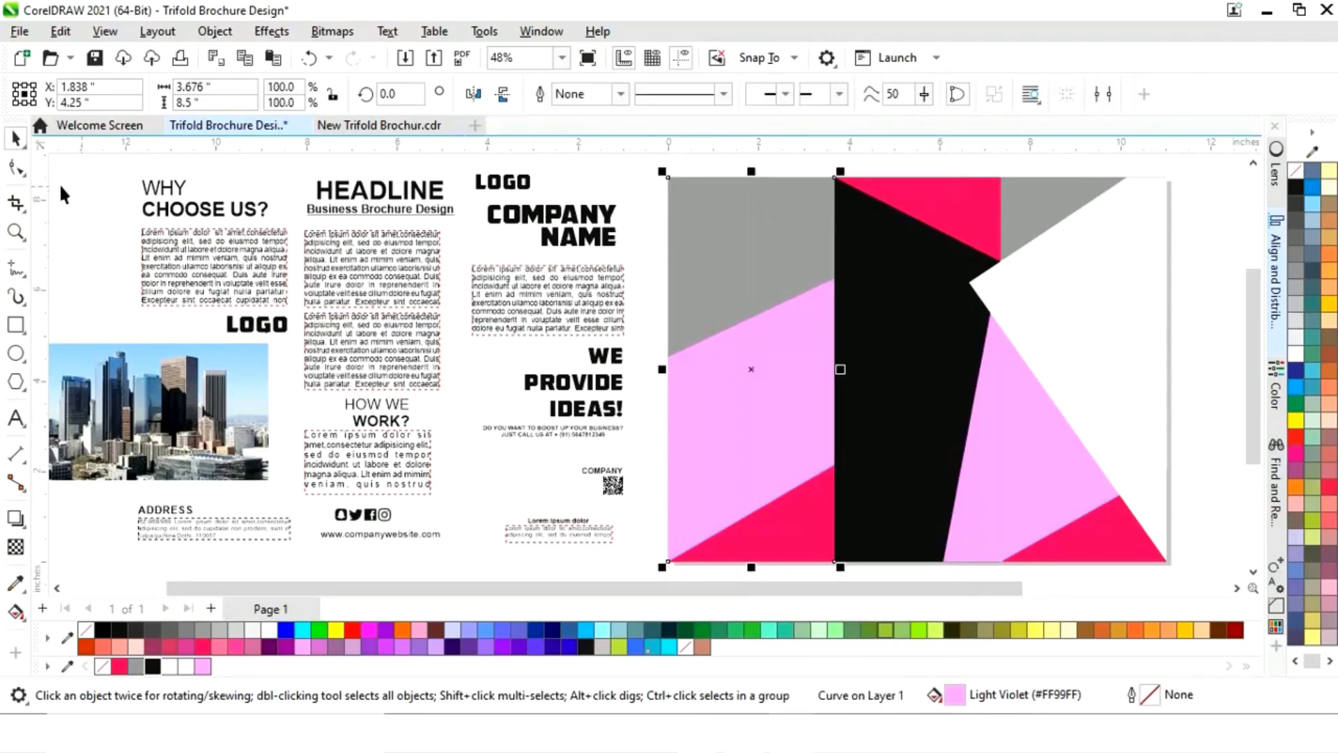
left_click(15, 168)
left_click_drag(668, 176, 667, 359)
left_click_drag(835, 178, 834, 279)
left_click_drag(834, 560, 834, 465)
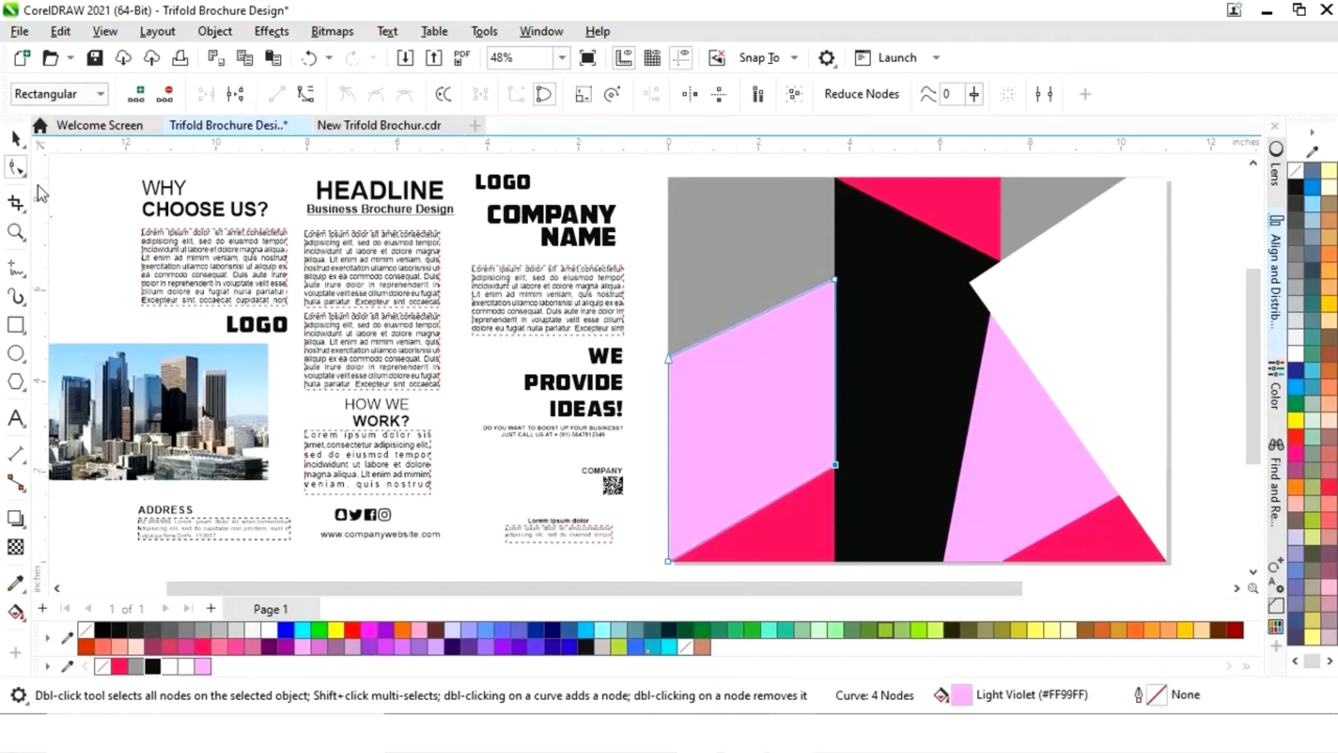
left_click(15, 138)
left_click(1200, 320)
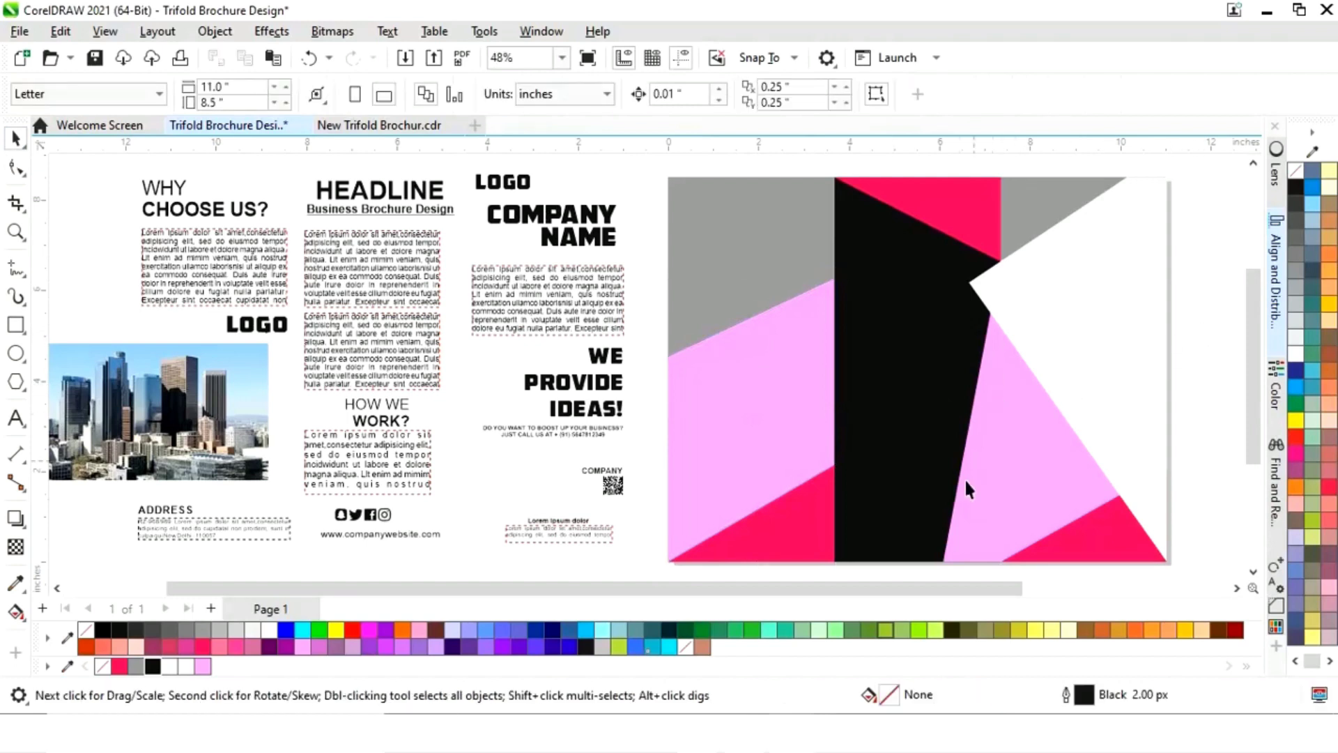
Place a copy of the violet four-sided shape over the page's right edge.
left_click_drag(936, 588, 956, 589)
left_click_drag(682, 444, 1149, 356)
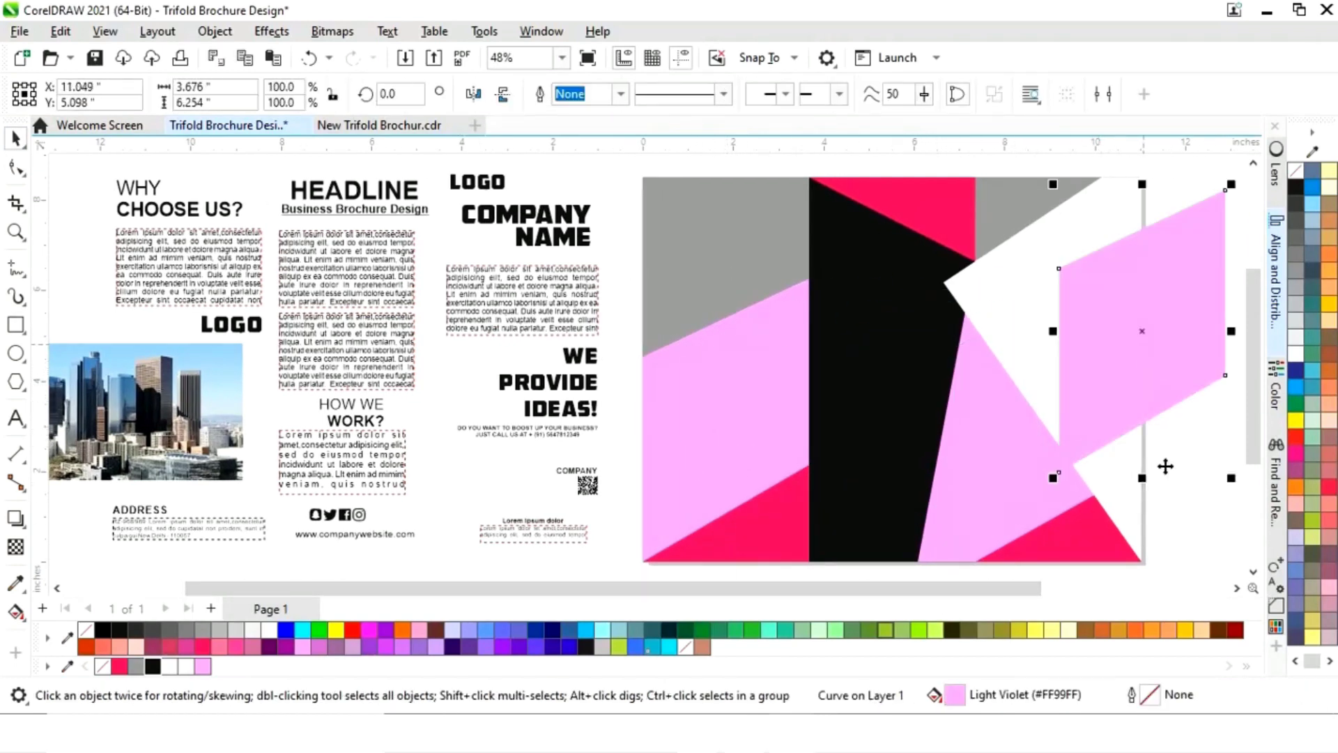
left_click(1180, 516)
Desaturate the city photo to turn it black and white.
left_click(136, 436)
scroll(136, 436, "up", 1)
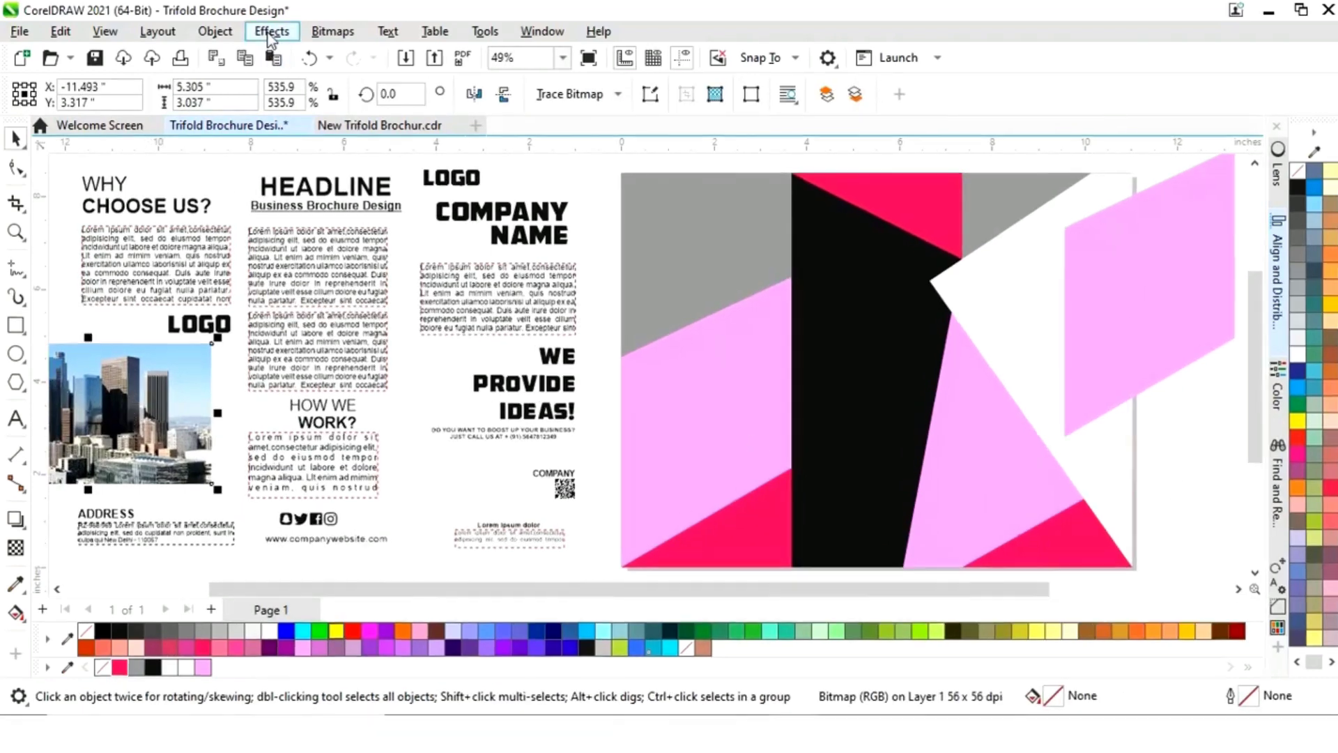
left_click(271, 31)
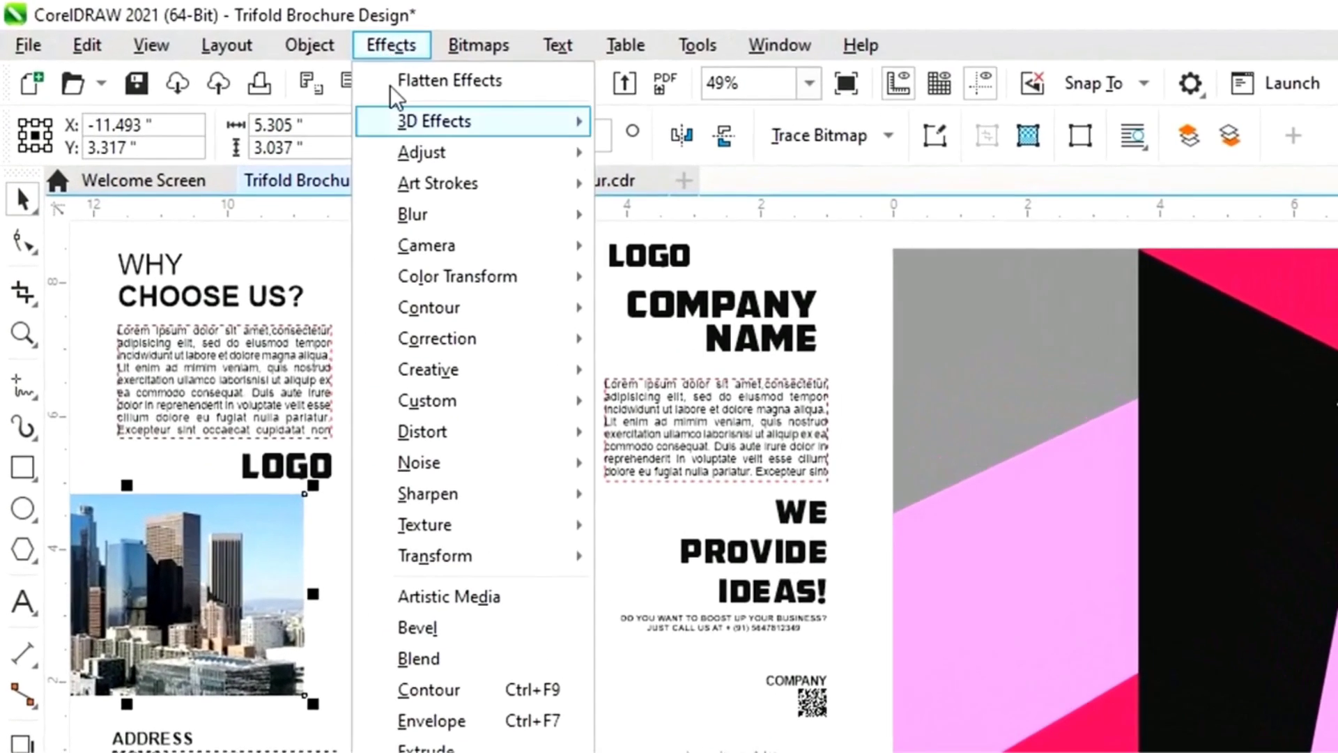
mouse_move(409, 155)
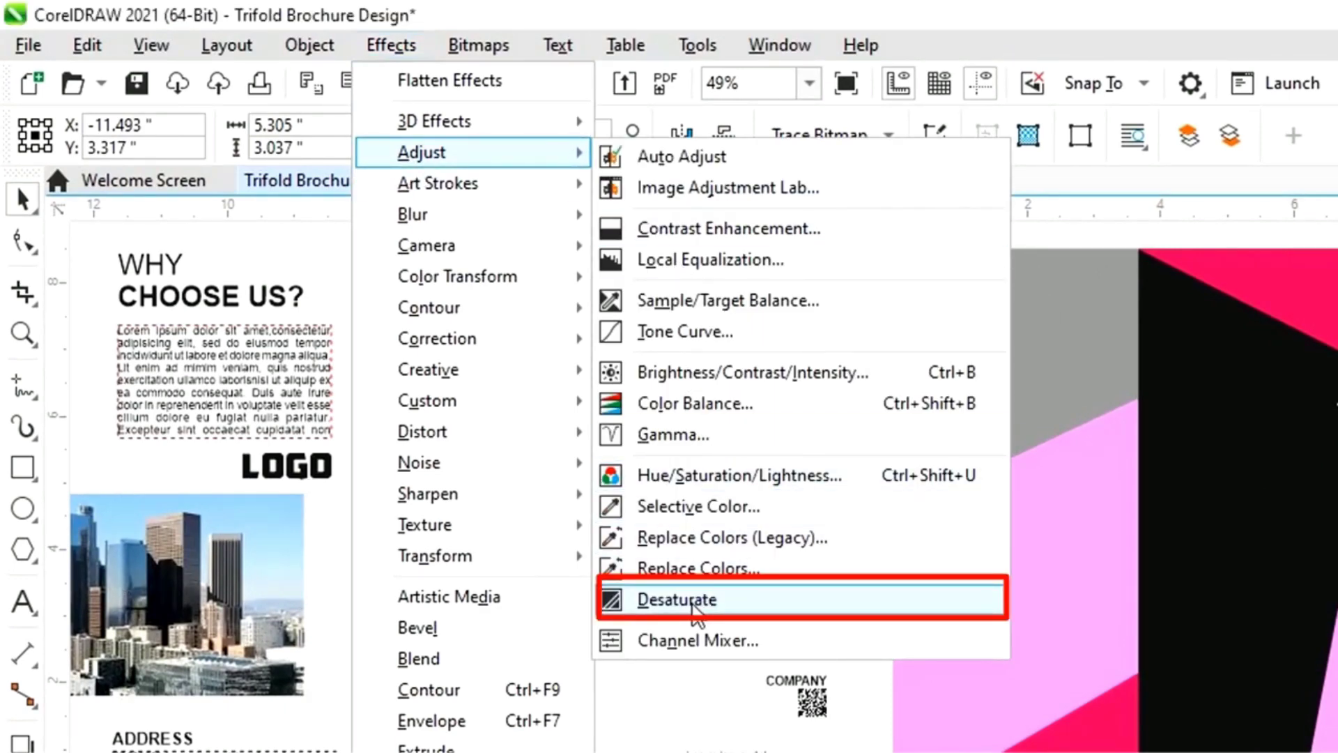
left_click(693, 603)
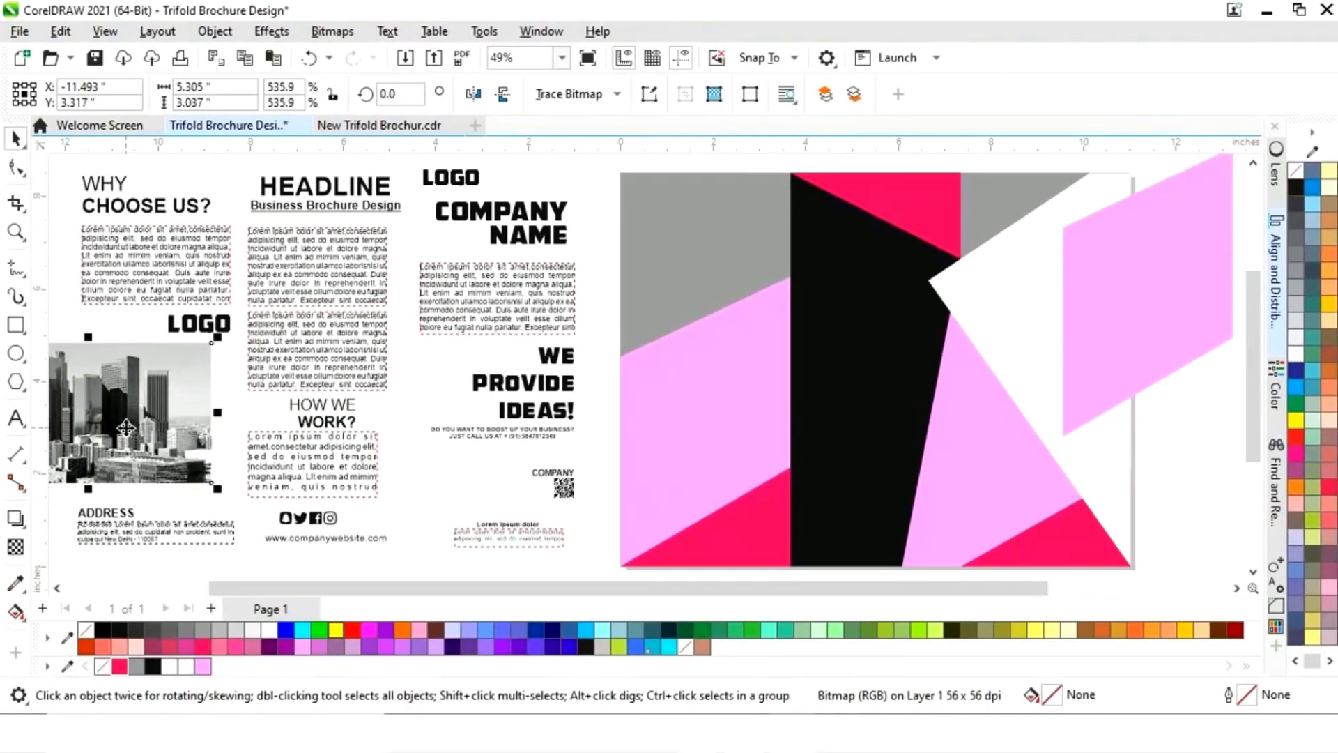
Duplicate the black-and-white city photo and PowerClip the copy inside the left panel's violet shape.
left_click_drag(125, 428, 476, 430)
right_click(475, 430)
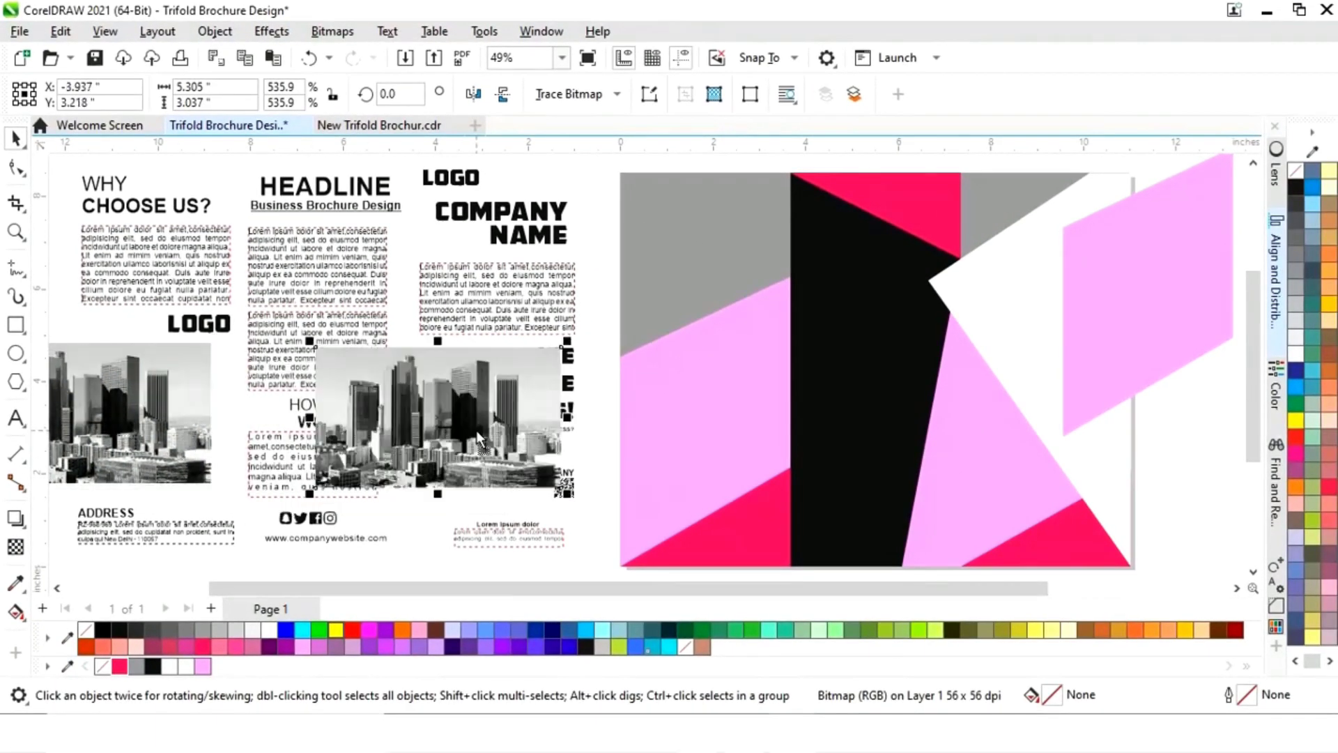
right_click(476, 430)
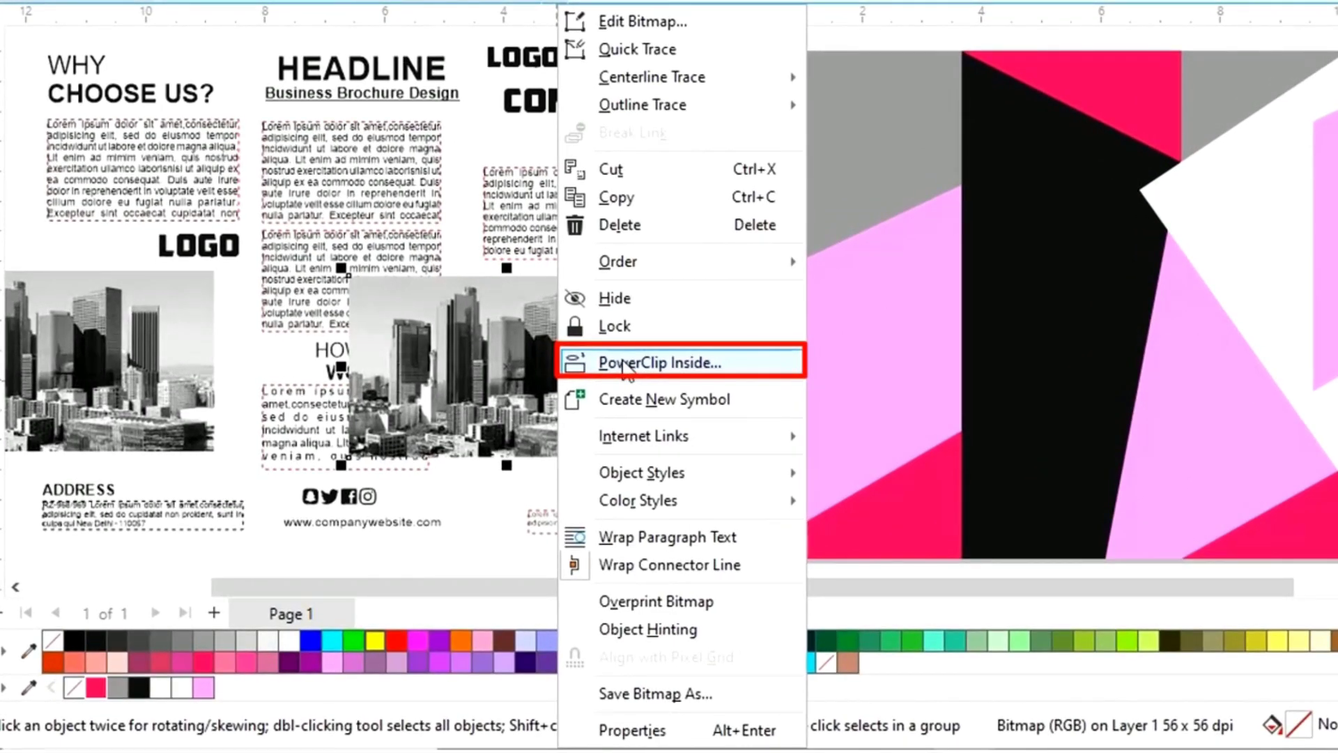
left_click(623, 362)
left_click(790, 387)
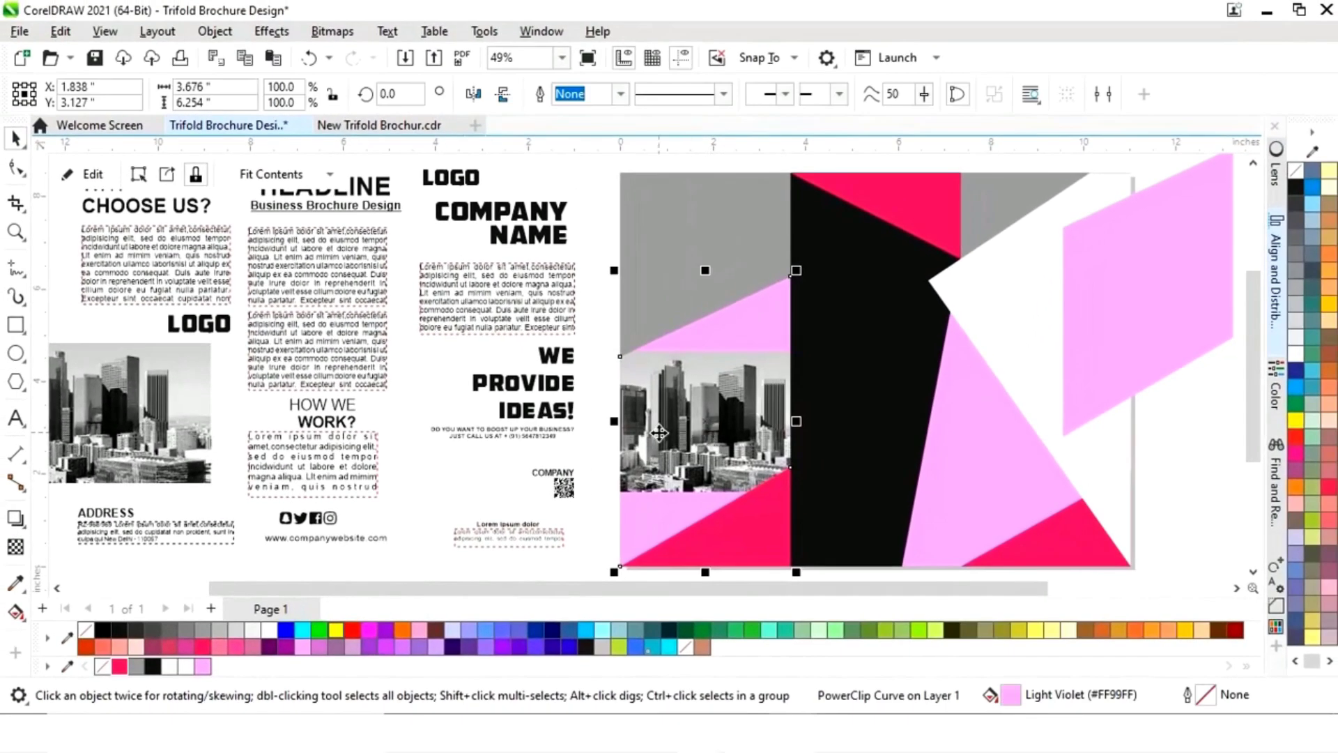
Edit the PowerClip contents and enlarge the photo to about 11.03 x 6.31 inches so it fills the left panel's frame.
left_click(92, 174)
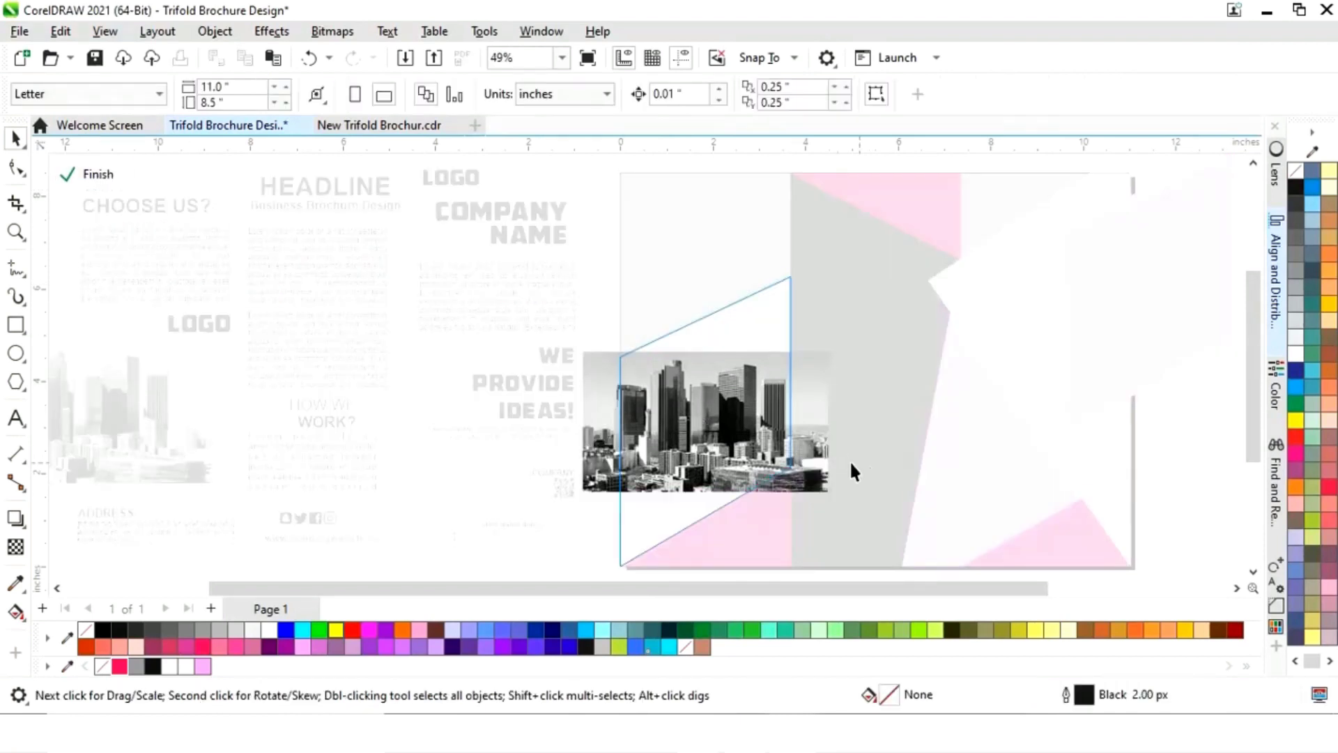
left_click(725, 429)
left_click_drag(838, 351, 969, 261)
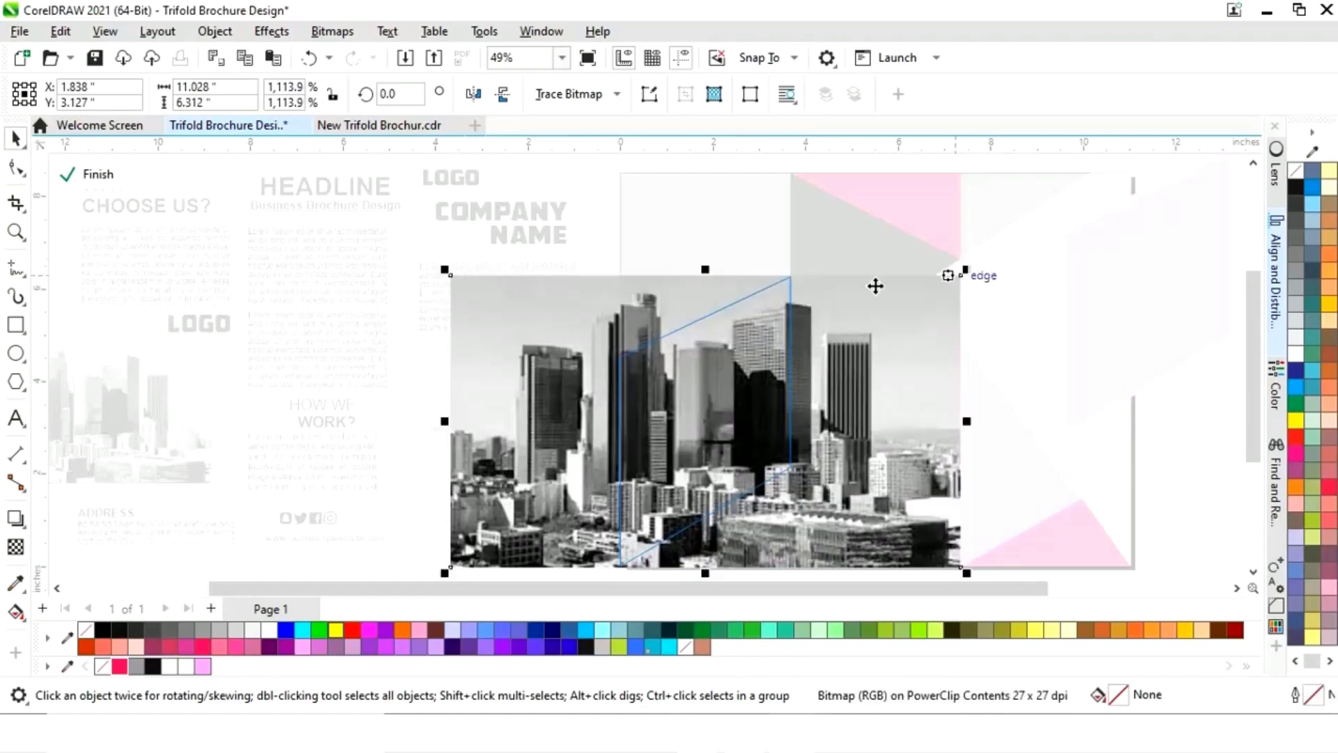
left_click(96, 175)
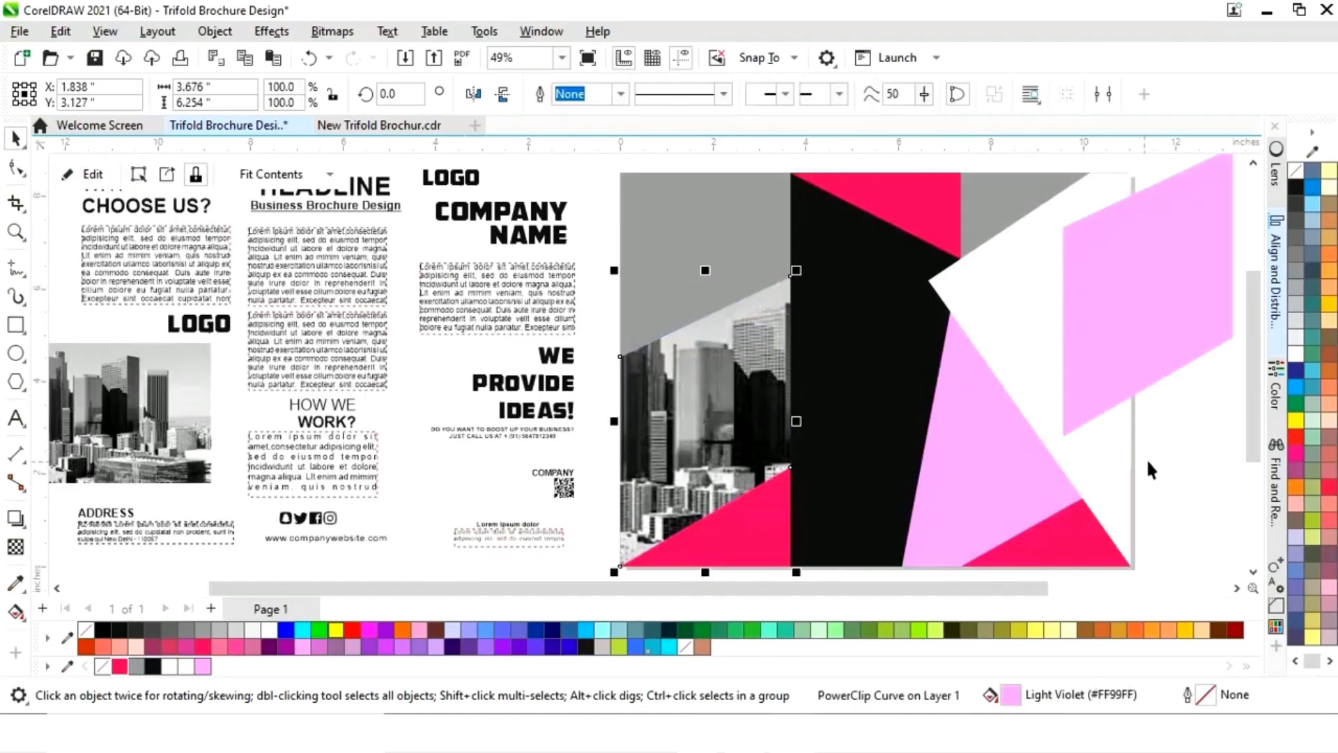
left_click(1148, 468)
Fill the copied violet shape at the page's right edge with hot pink (#FF0066) and give it a uniform transparency of 70.
left_click(1122, 371)
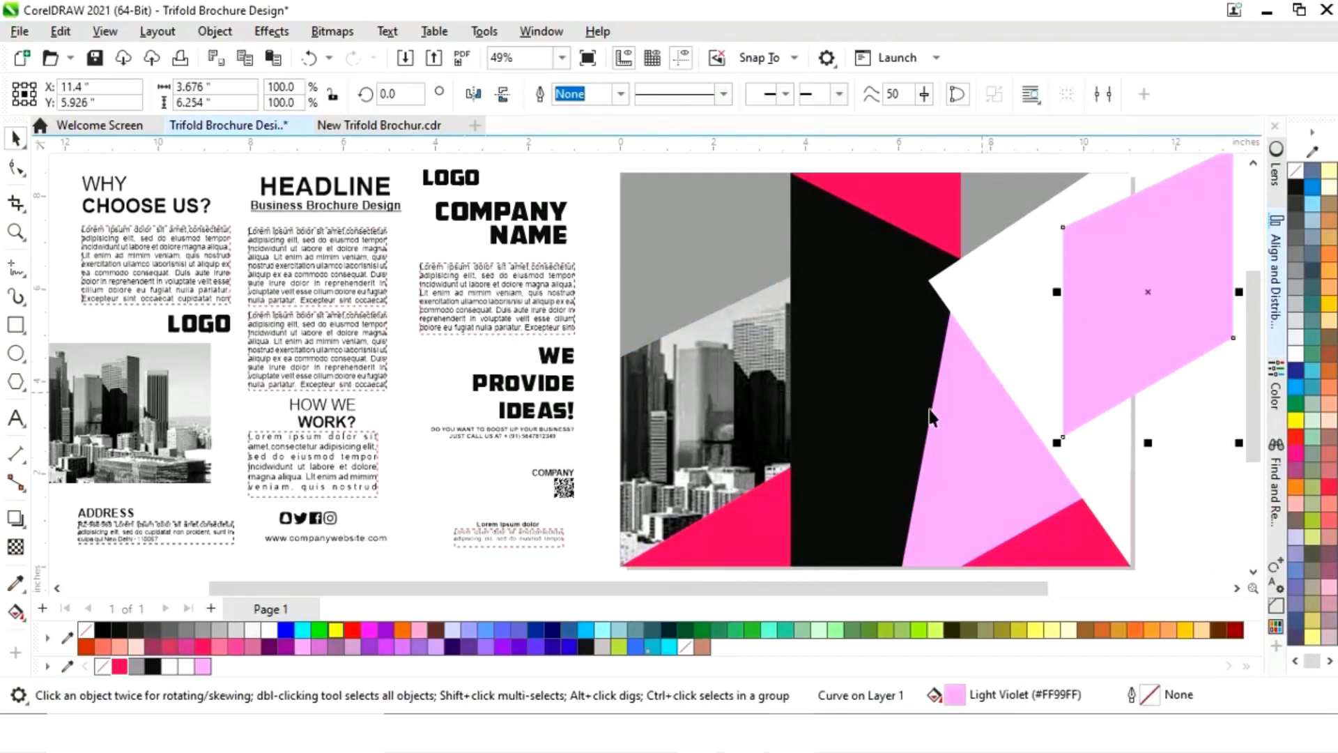
left_click(120, 666)
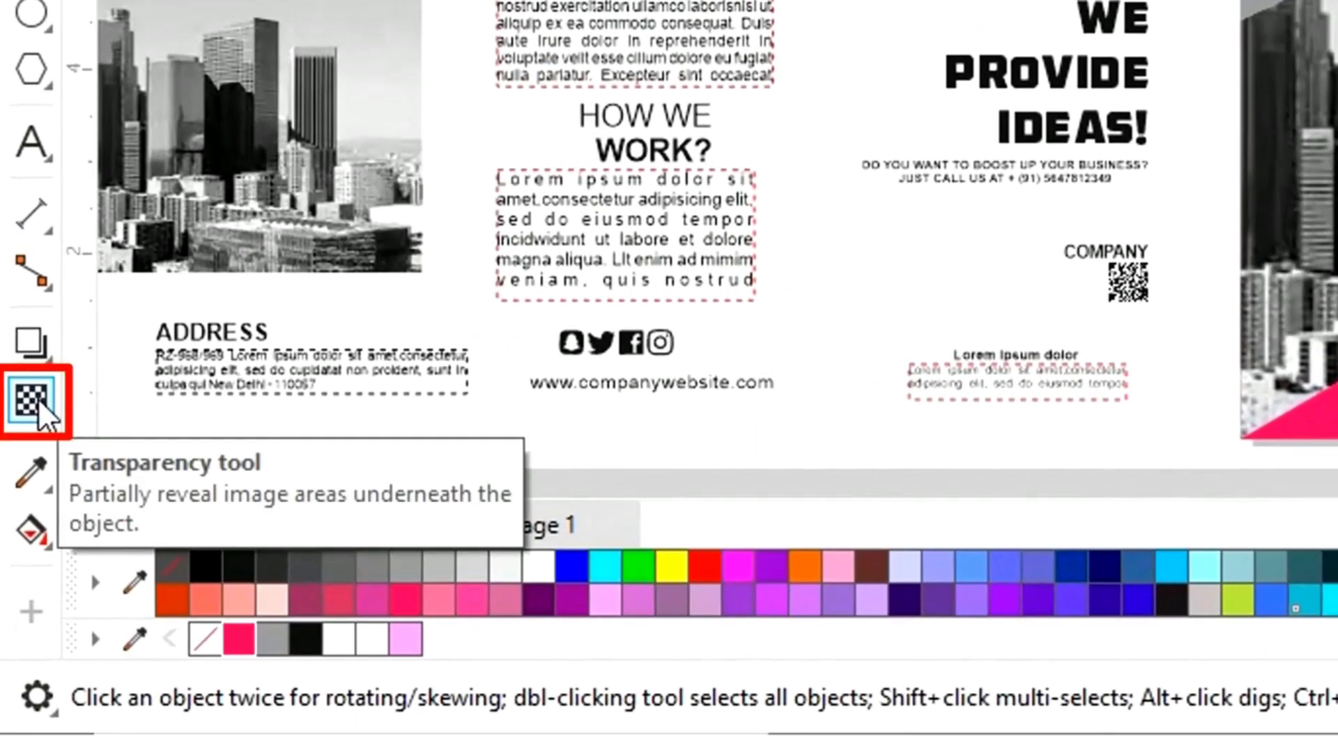
left_click(31, 399)
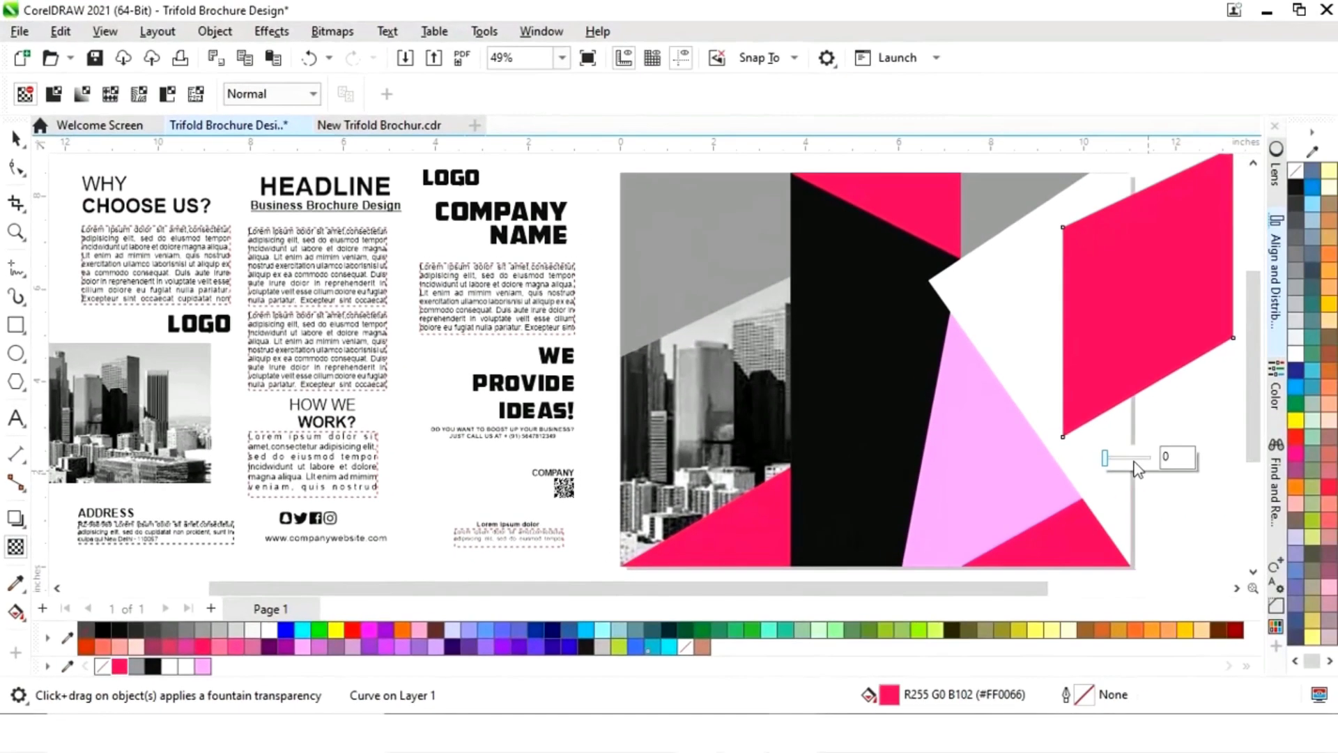
left_click(1141, 465)
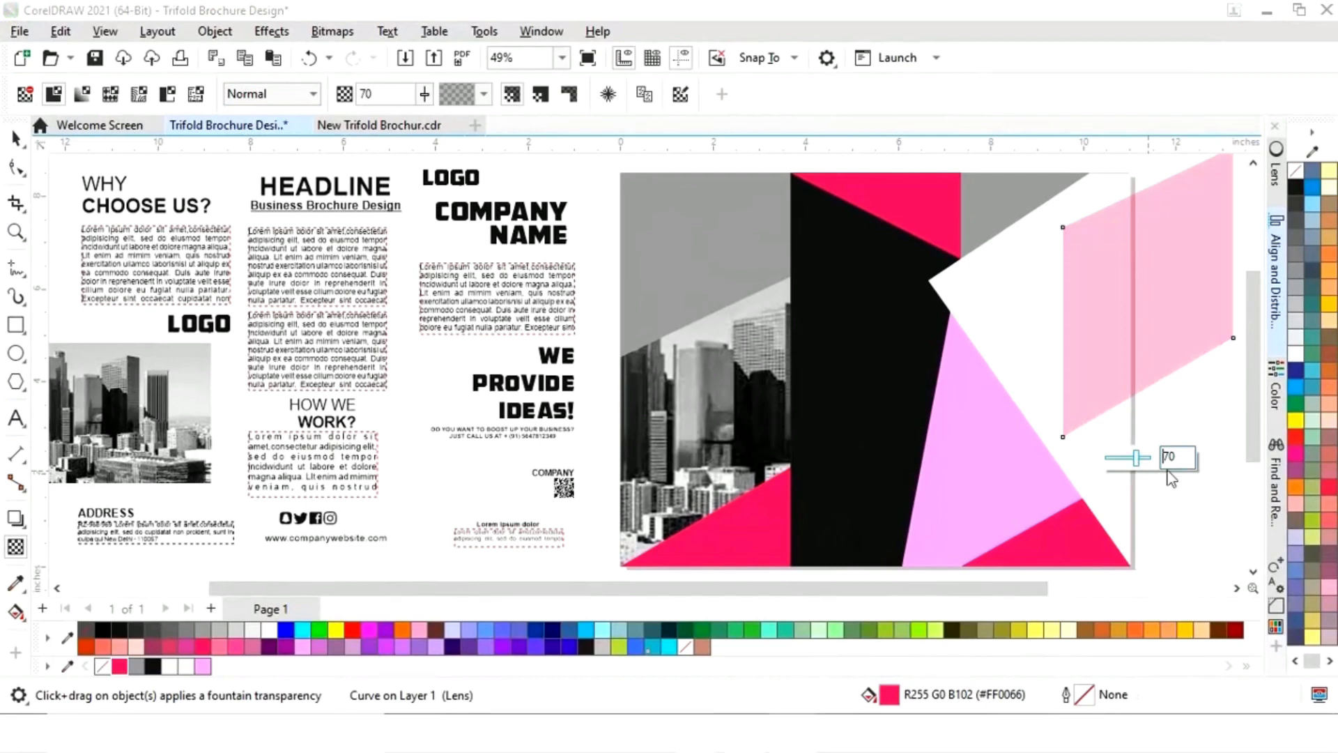
Align the transparent pink shape exactly over the PowerClip photo in the left panel.
left_click(16, 138)
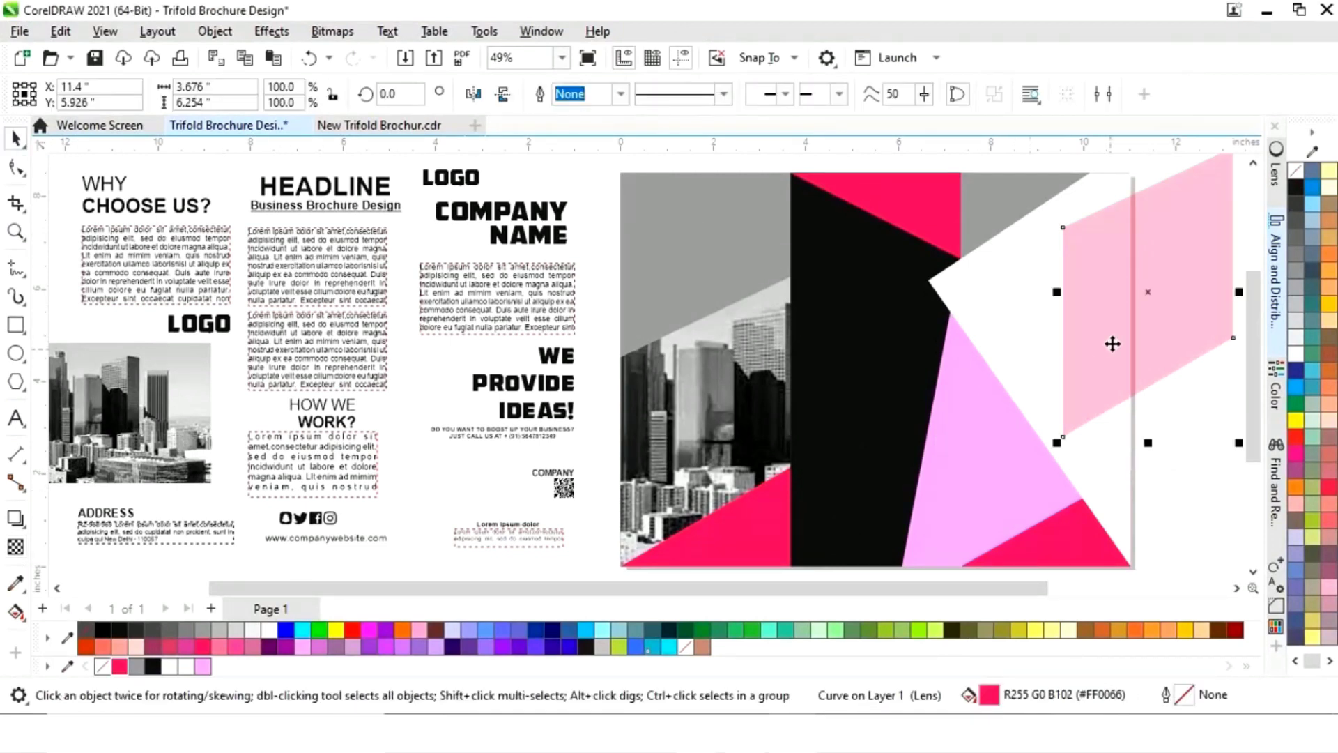
left_click(727, 413, "shift")
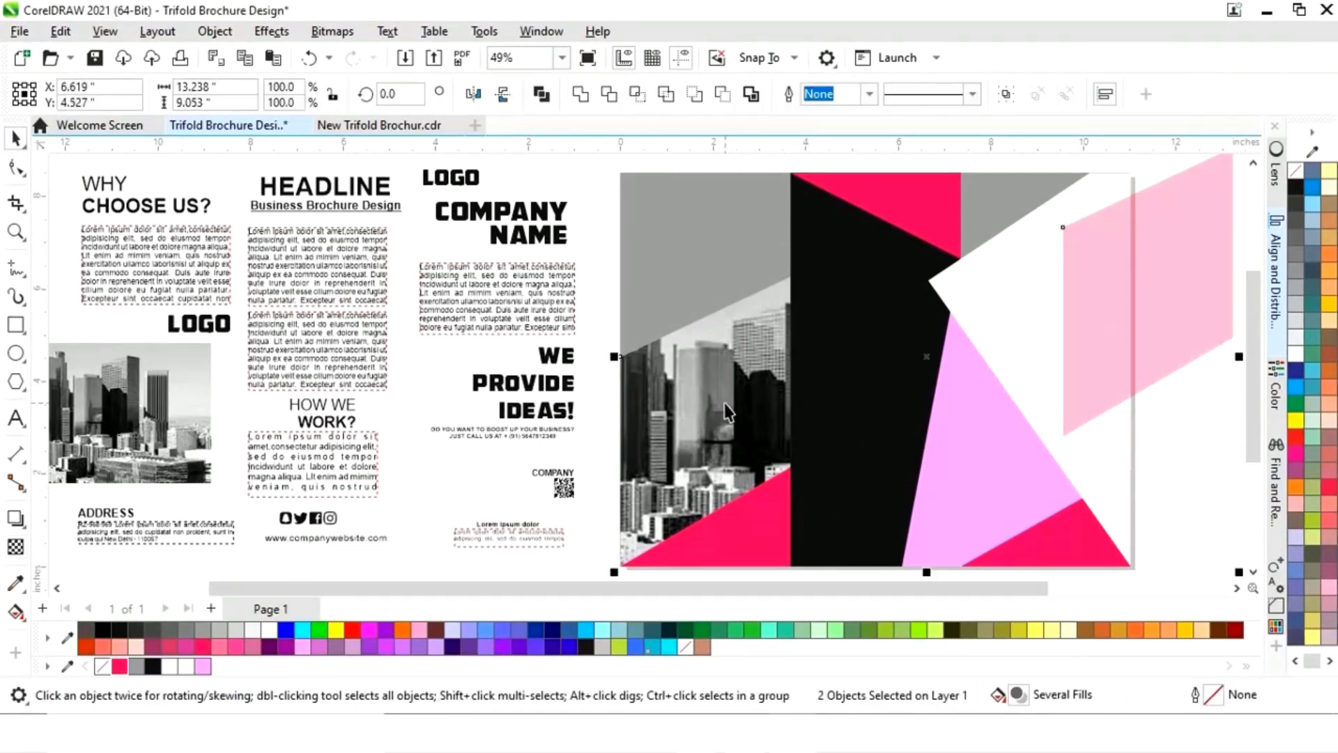
key("l")
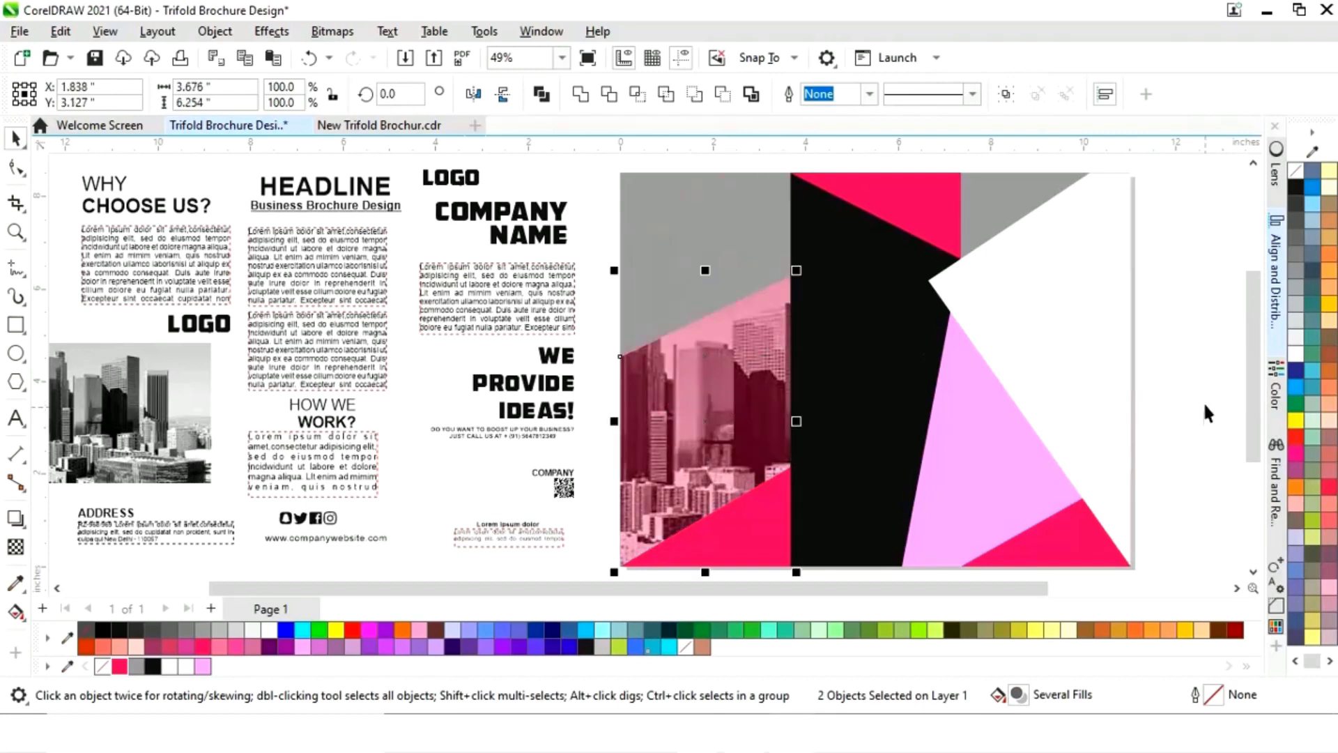
PowerClip the original black-and-white city photo inside the violet shape of the right panel.
left_click(154, 406)
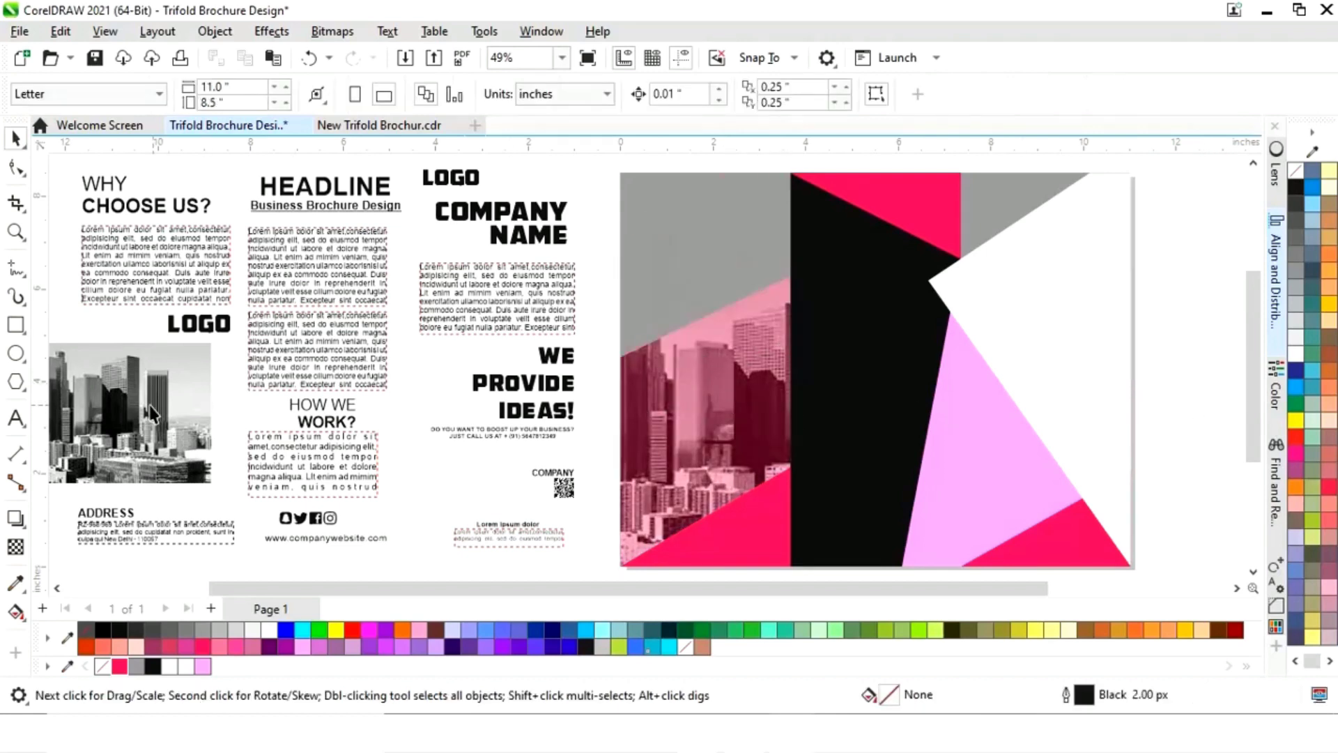
right_click(113, 408)
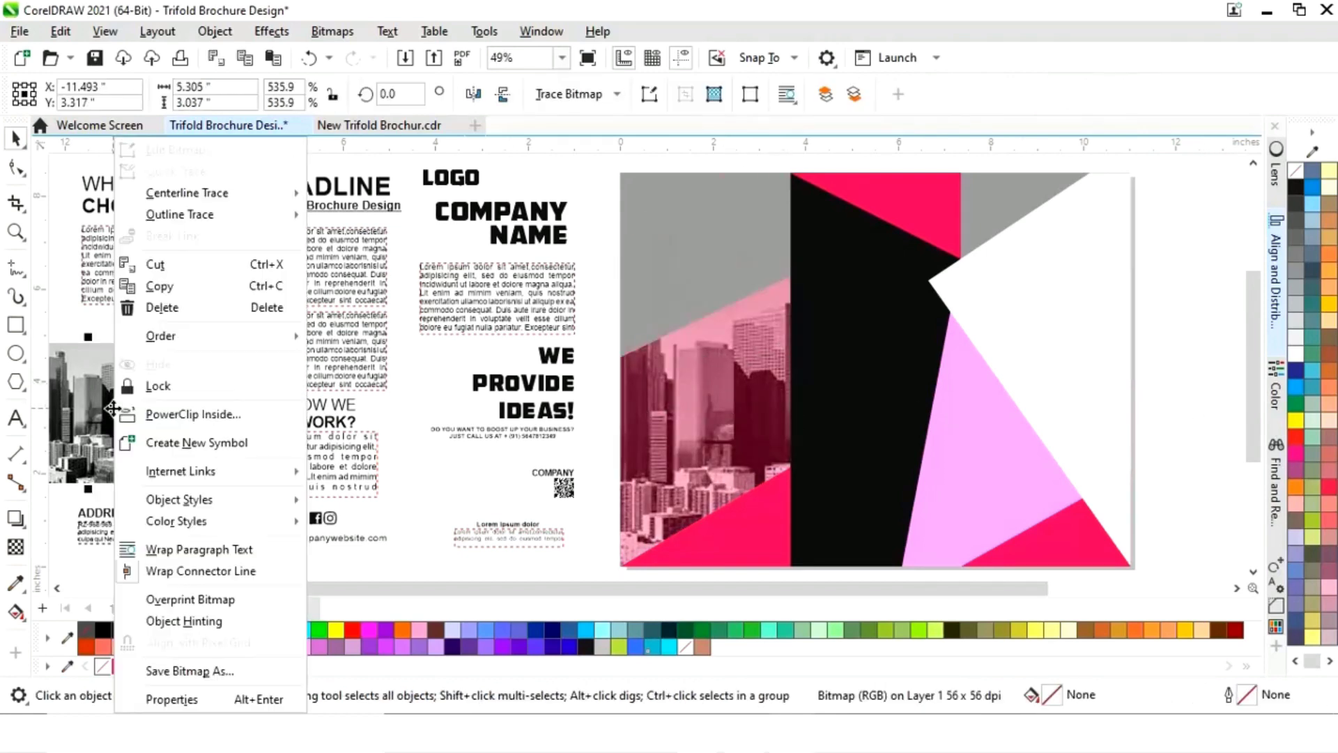
left_click(171, 424)
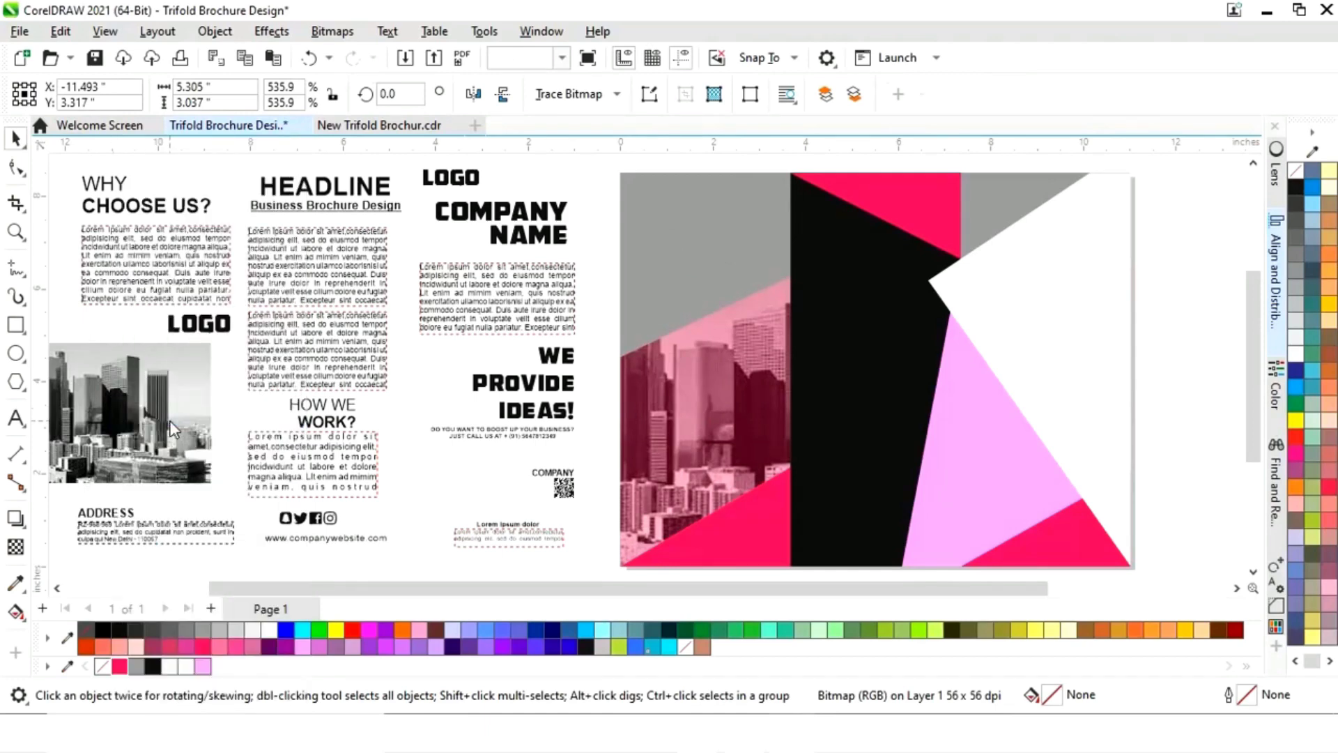
left_click(971, 481)
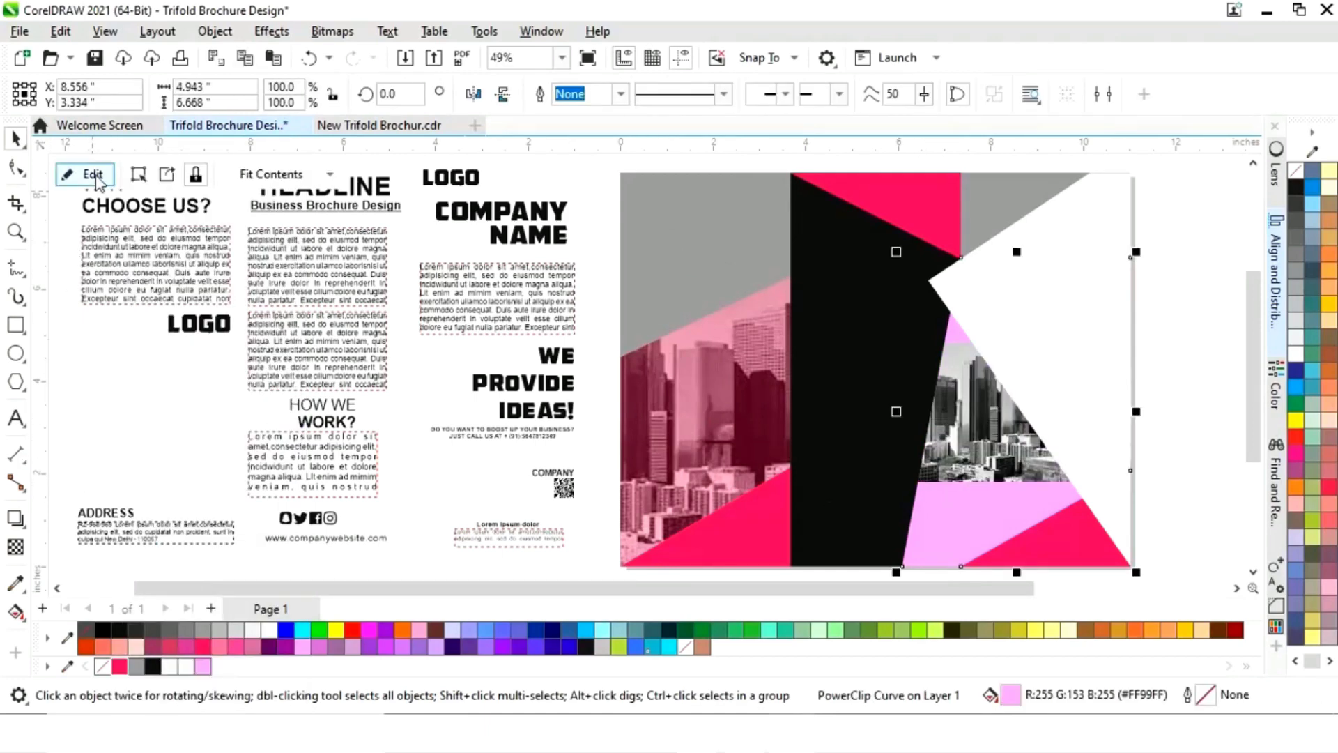
Edit the right PowerClip's contents, enlarging and repositioning the photo to about 9.75 x 5.58 inches so it covers the visible frame.
left_click(93, 174)
left_click(1007, 450)
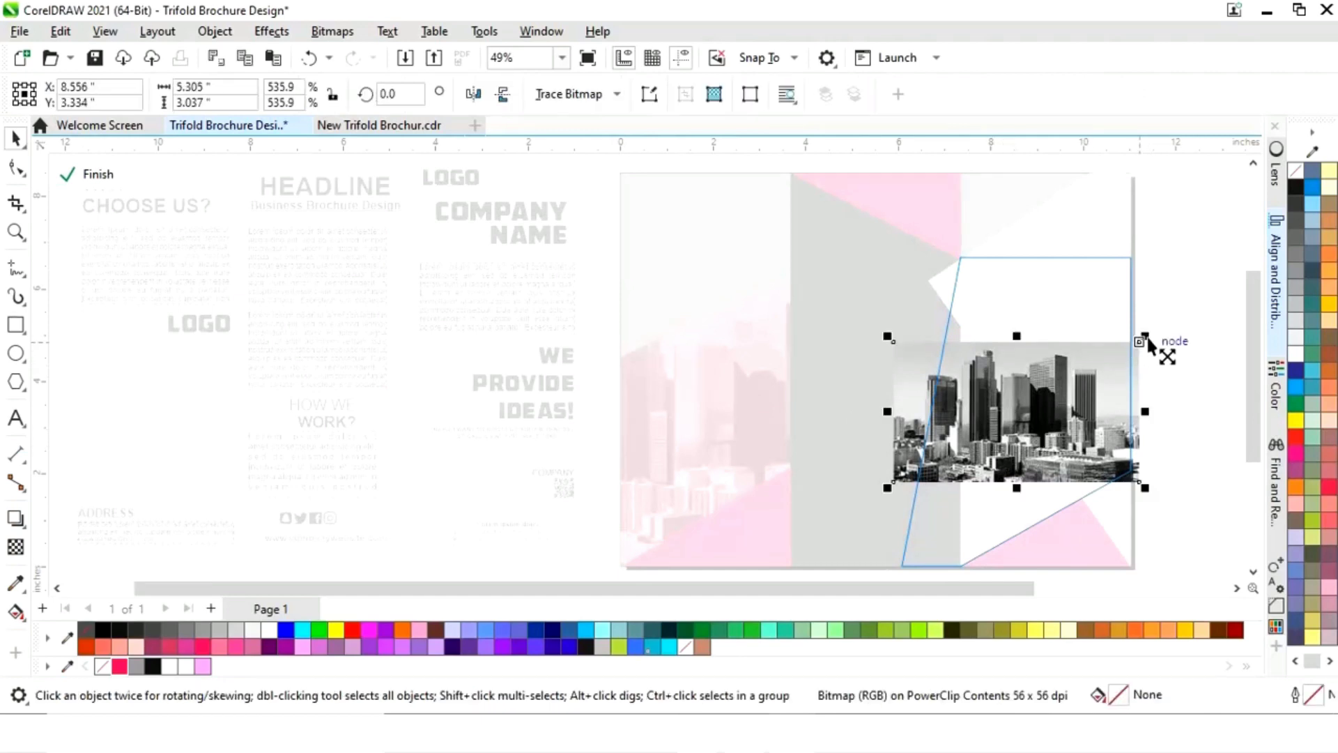
left_click_drag(1145, 337, 1225, 290)
left_click_drag(1067, 407, 1051, 458)
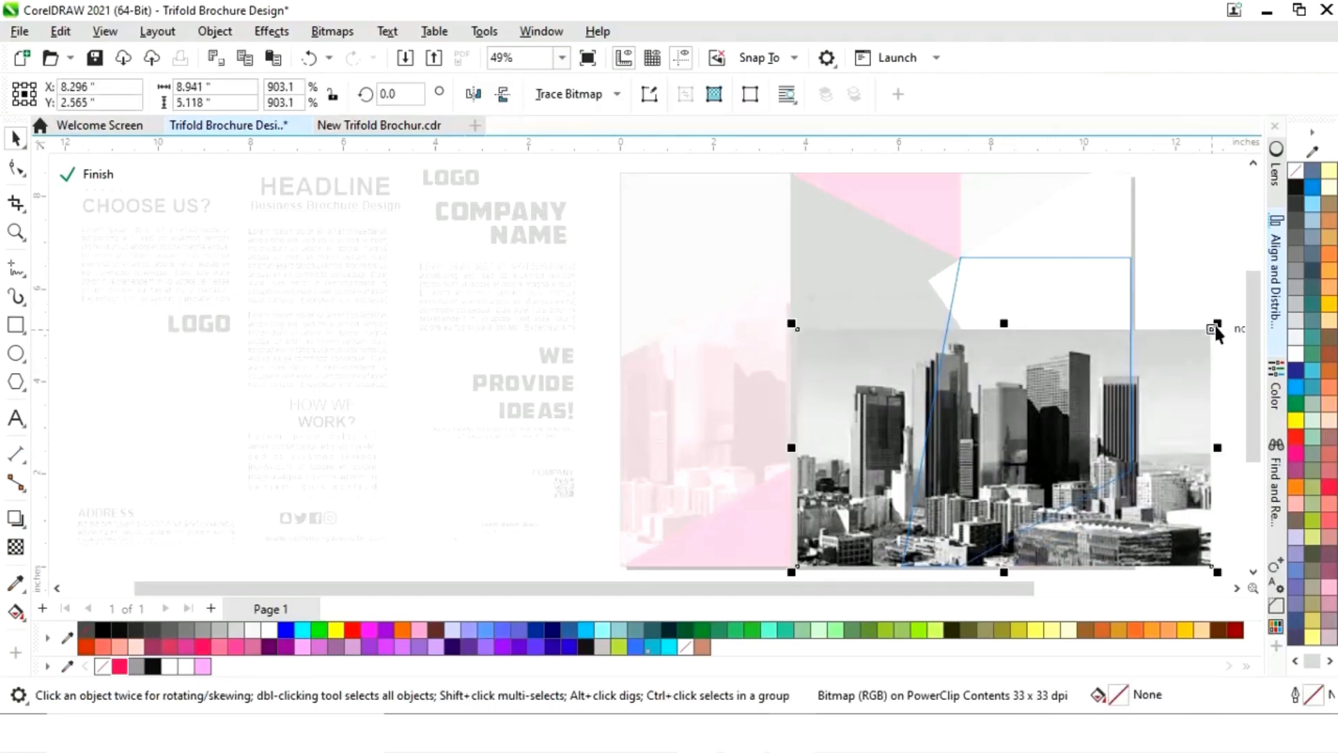
left_click_drag(1215, 325, 1164, 297)
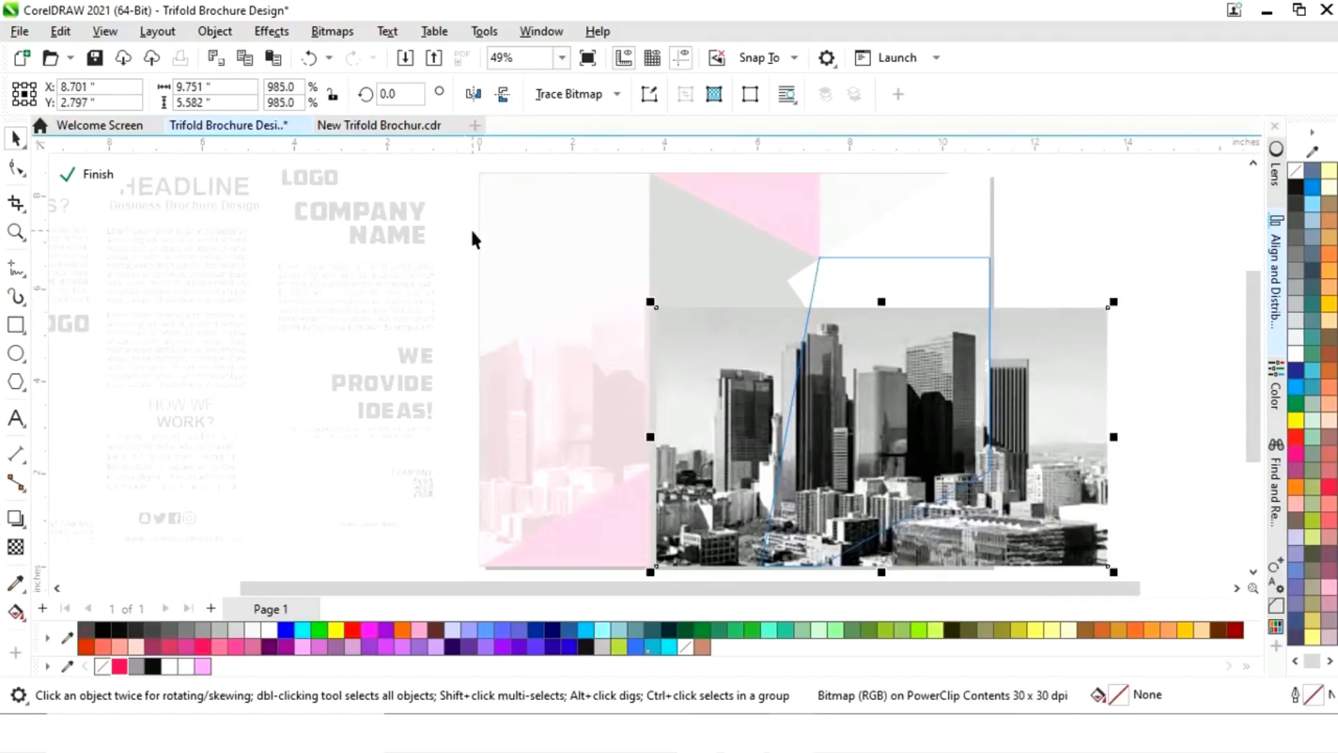
left_click(103, 182)
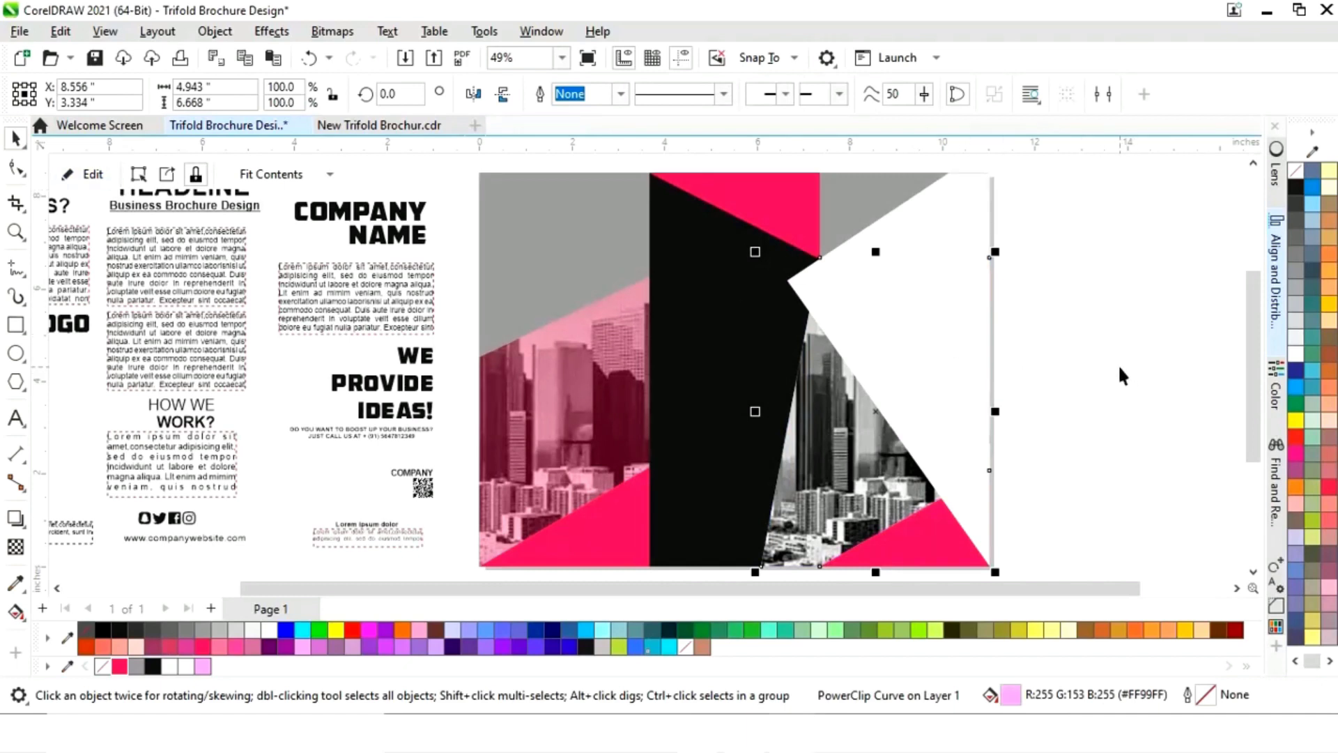
key("Escape")
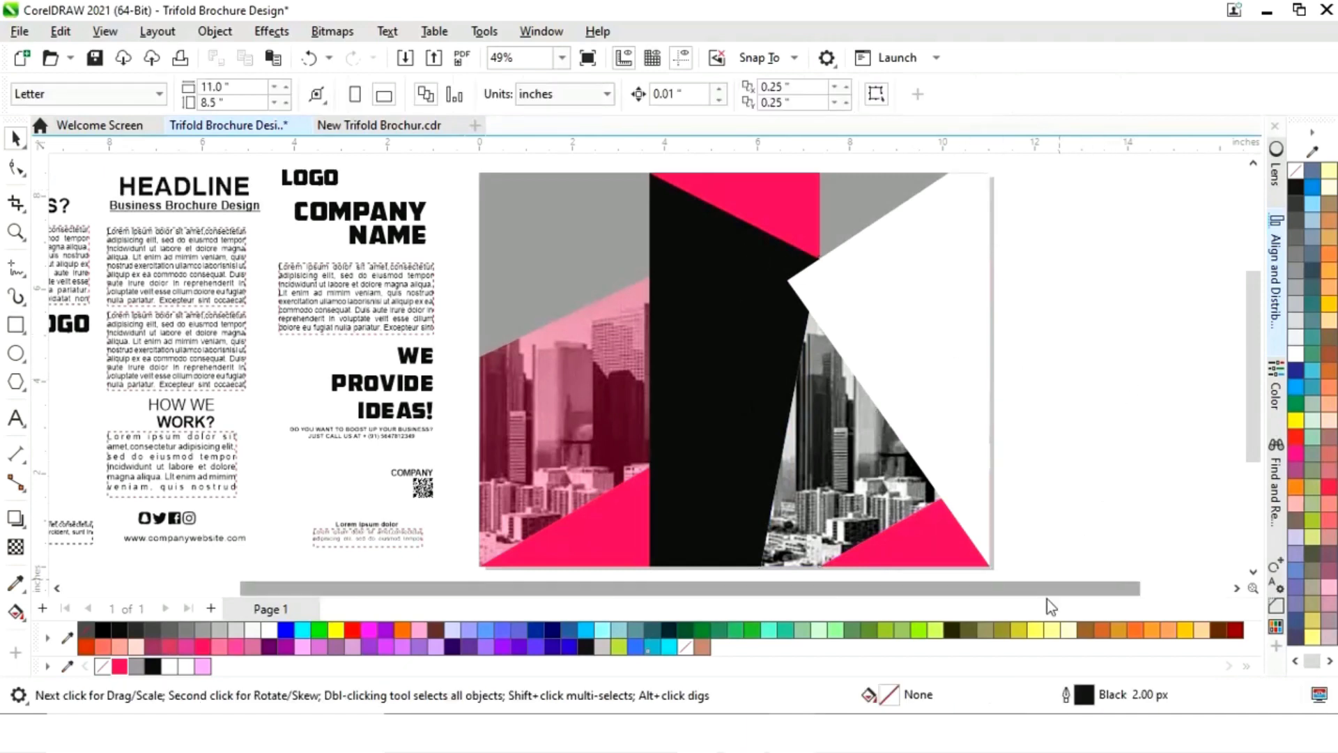
Place the LOGO text on the right panel's gray area and the COMPANY NAME heading just below it.
left_click_drag(1046, 591, 990, 594)
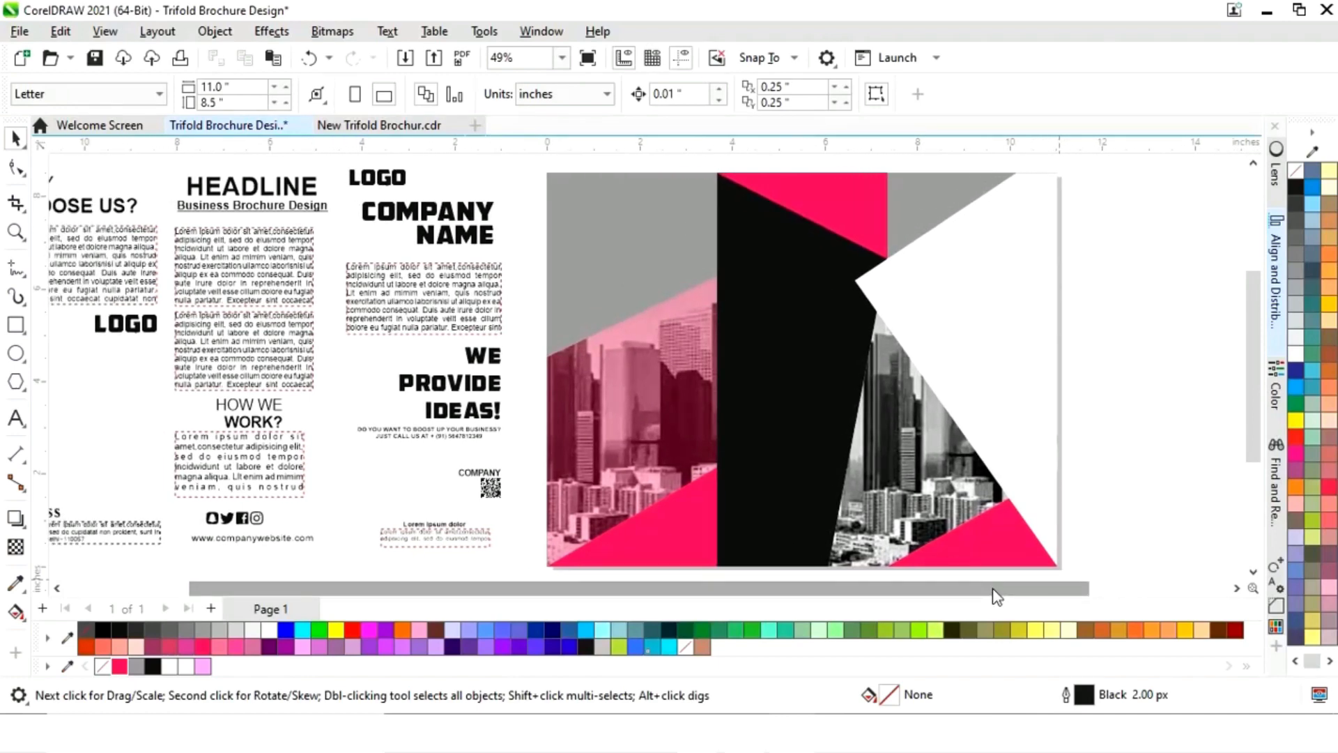
left_click(382, 181)
left_click_drag(377, 179, 932, 204)
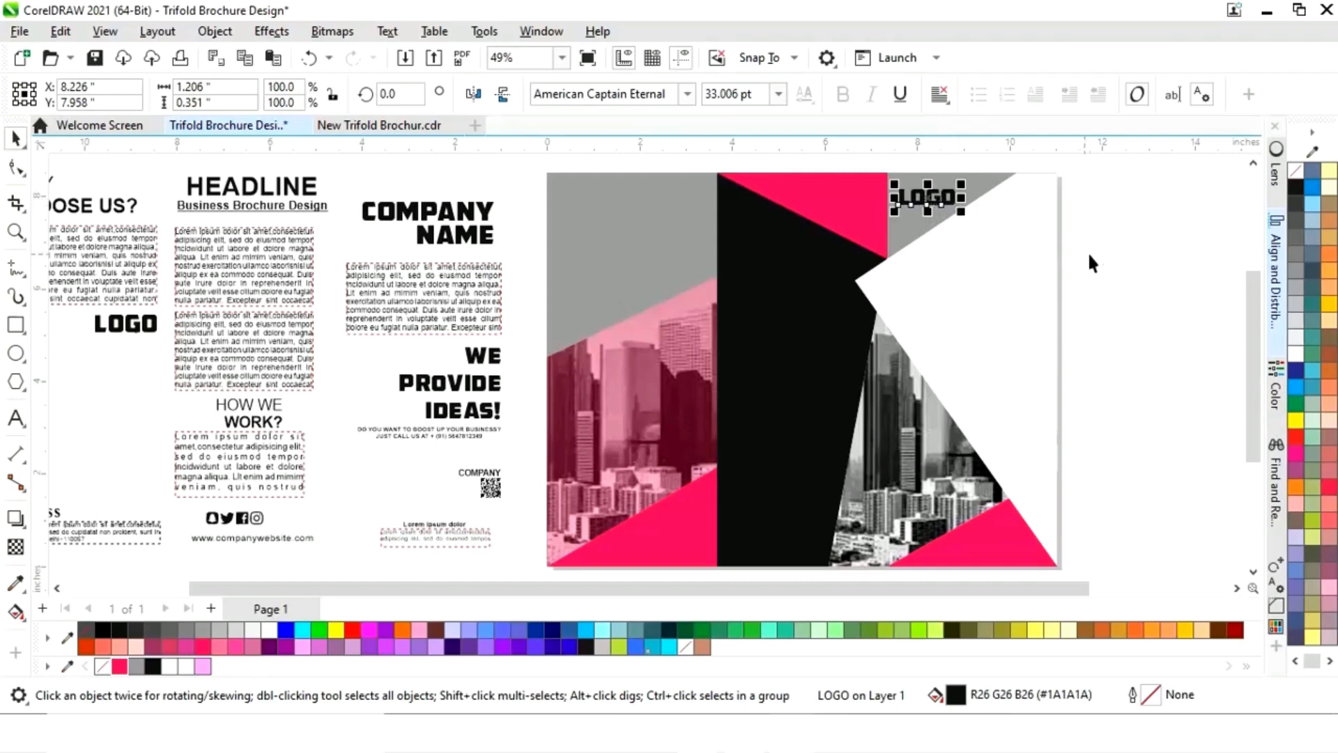
left_click(446, 220)
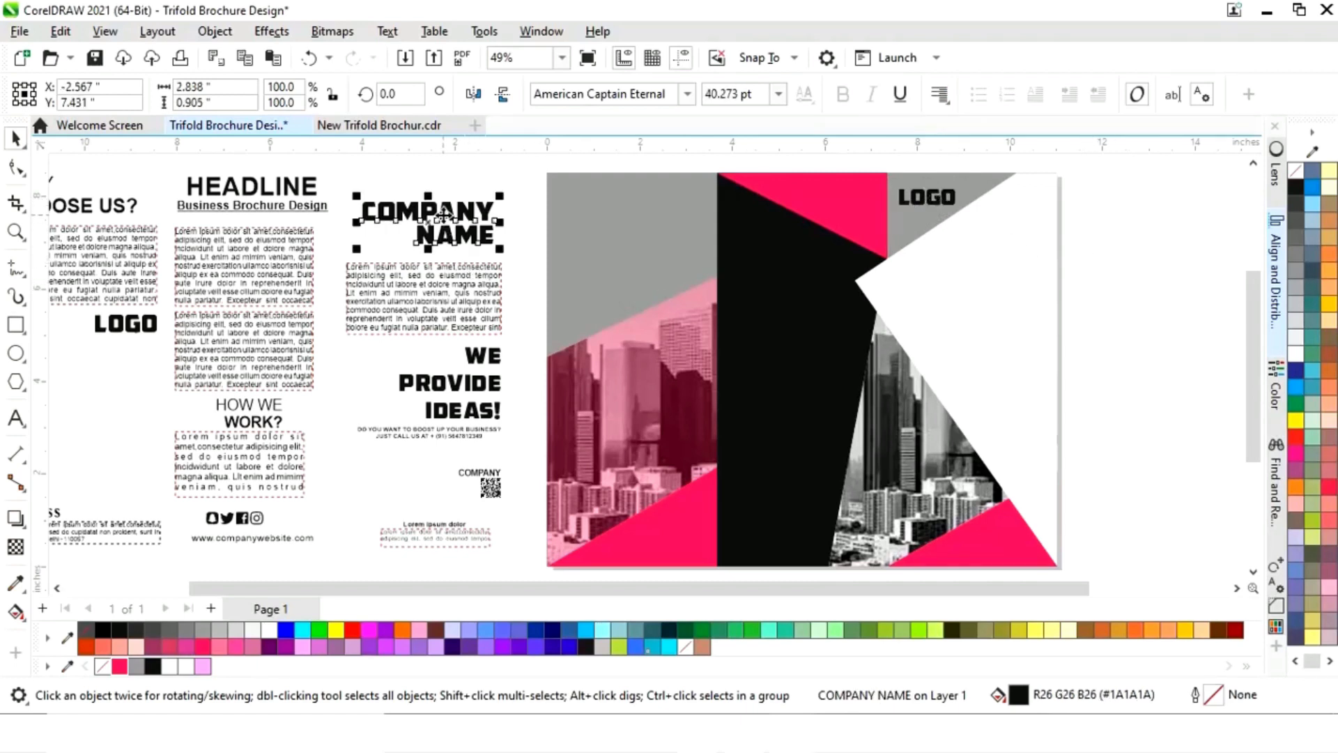
left_click_drag(433, 232, 984, 257)
left_click(1119, 252)
Place the body paragraph below COMPANY NAME on the right panel and the WE PROVIDE IDEAS! text under it.
left_click(406, 298)
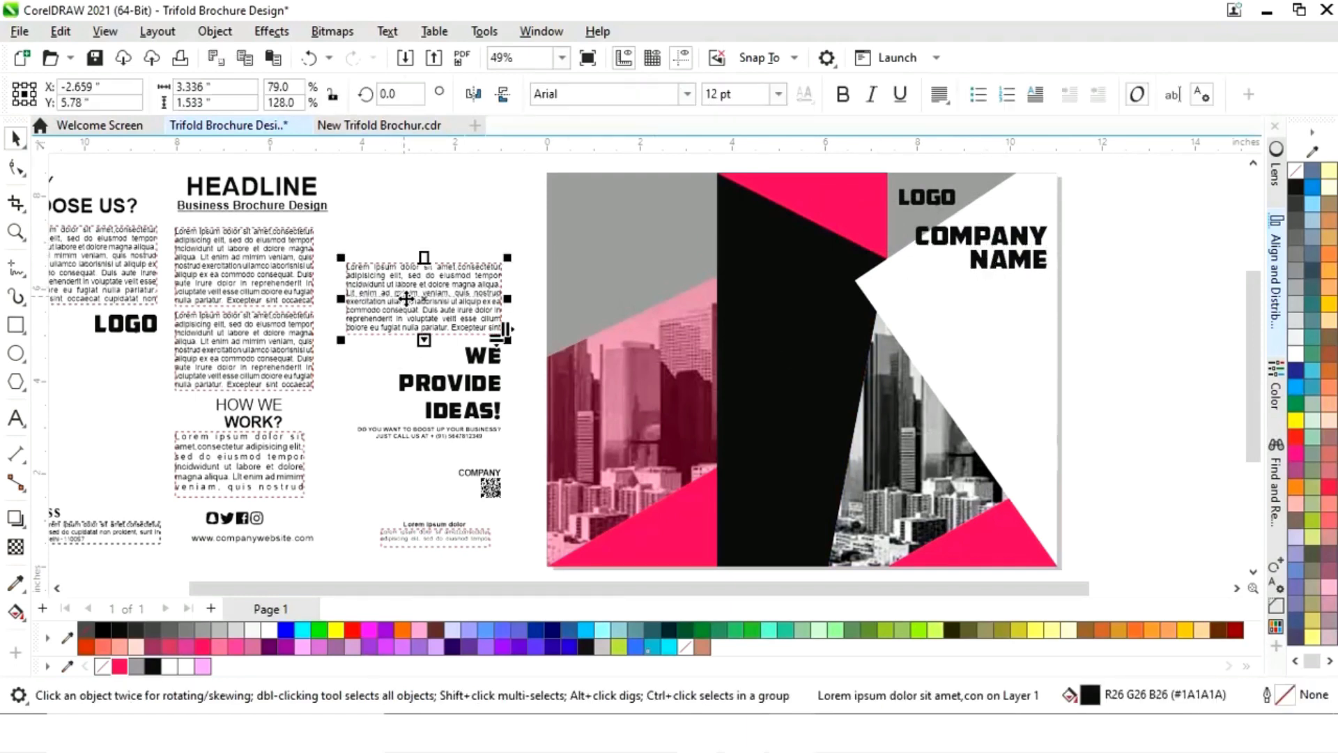
left_click_drag(407, 298, 968, 308)
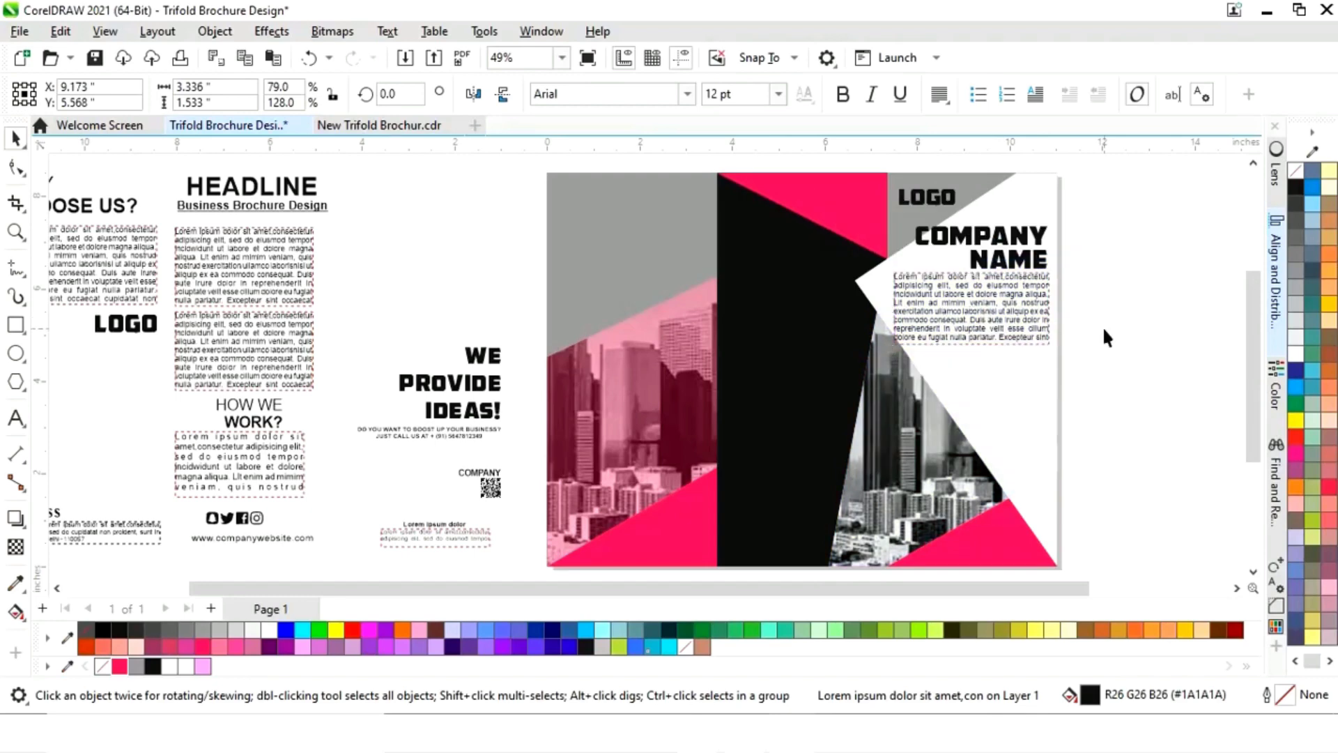
left_click(1102, 325)
left_click_drag(471, 410, 1021, 389)
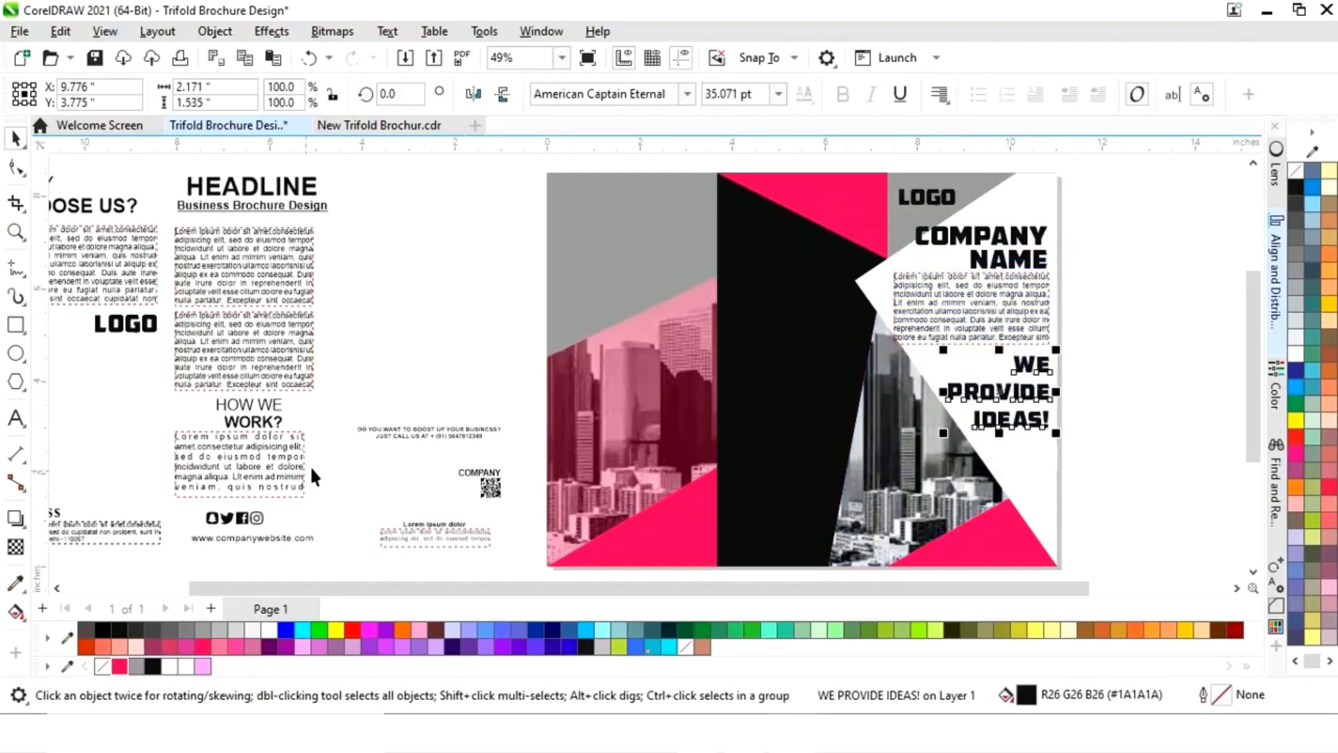
Place the small call-to-action lines, the COMPANY label with its QR code and the footer text on the right panel's lower part.
left_click_drag(429, 432, 982, 451)
left_click_drag(437, 460, 1036, 507)
left_click(1161, 445)
left_click_drag(374, 568, 980, 538)
left_click(1094, 518)
Select the two small footer texts on the right panel's pink triangle and adjust their placement slightly.
left_click(1004, 543)
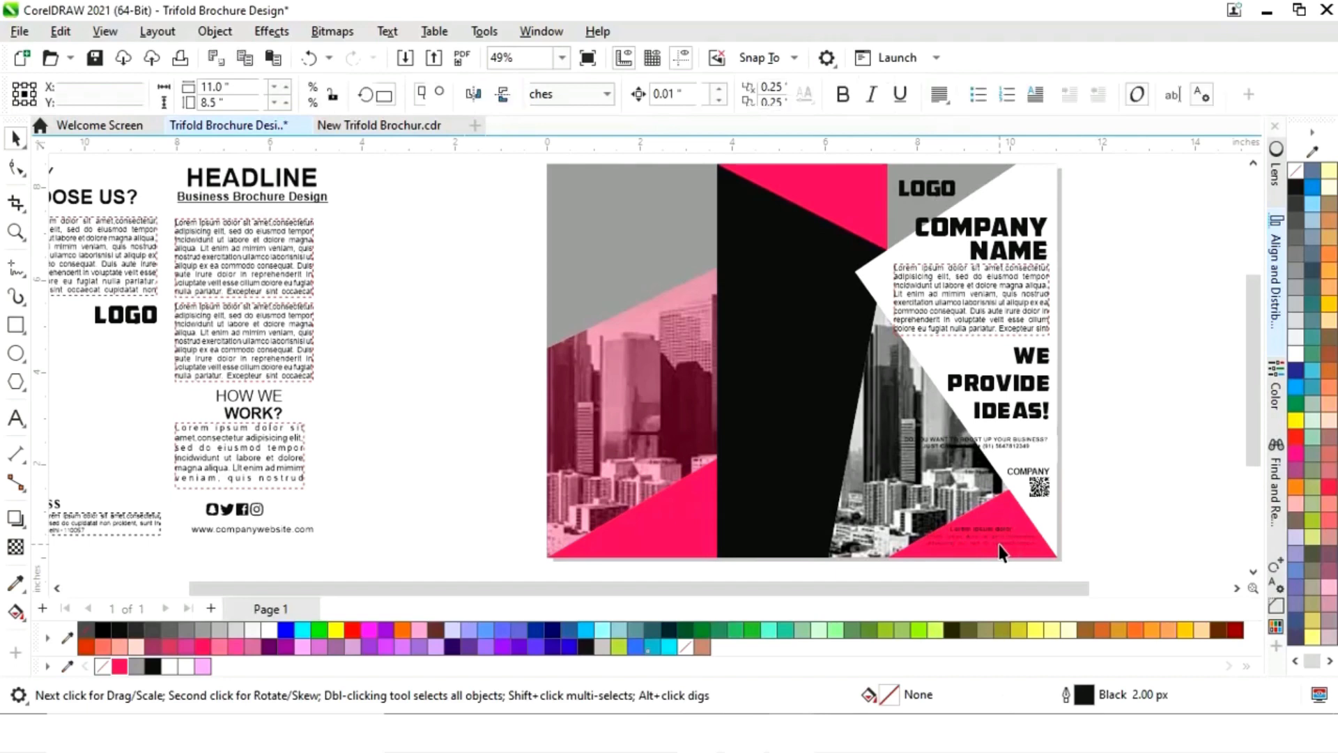
left_click(976, 531, "shift")
left_click(1008, 507, "shift")
left_click(1118, 480)
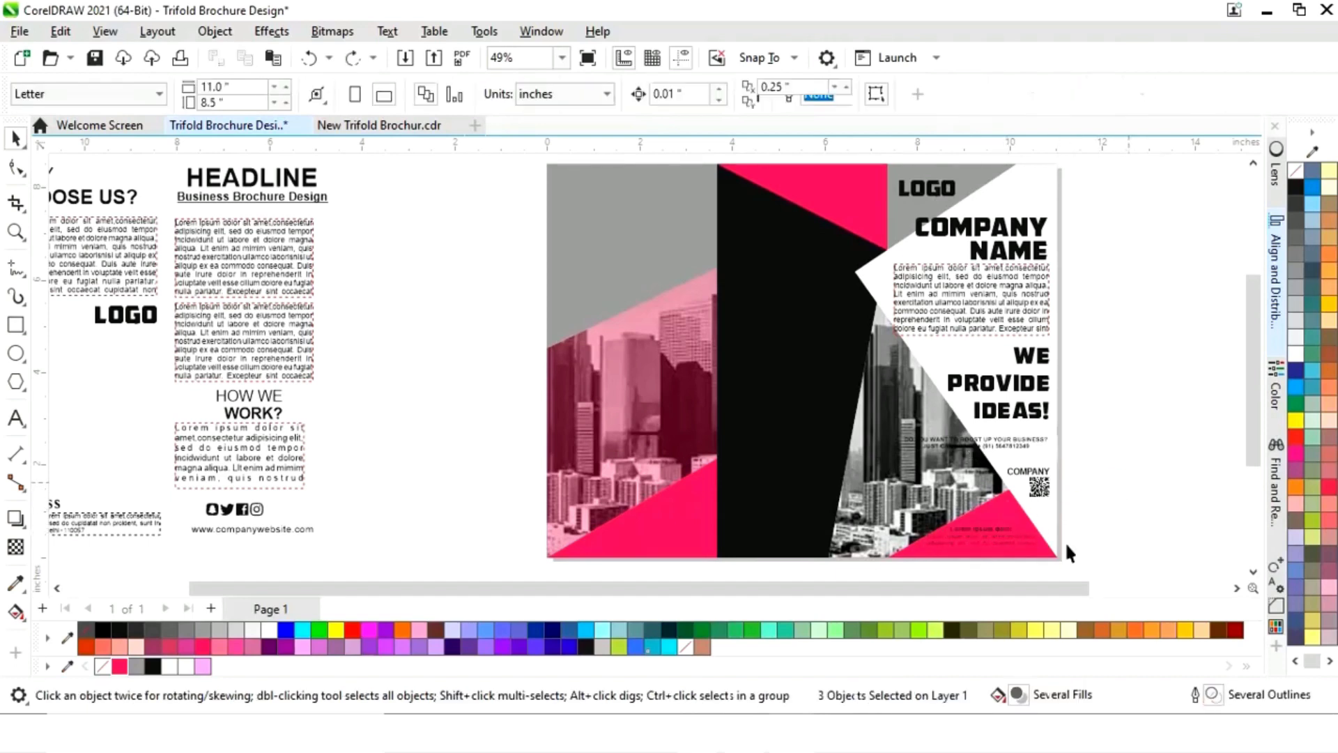
left_click_drag(1093, 518, 890, 556)
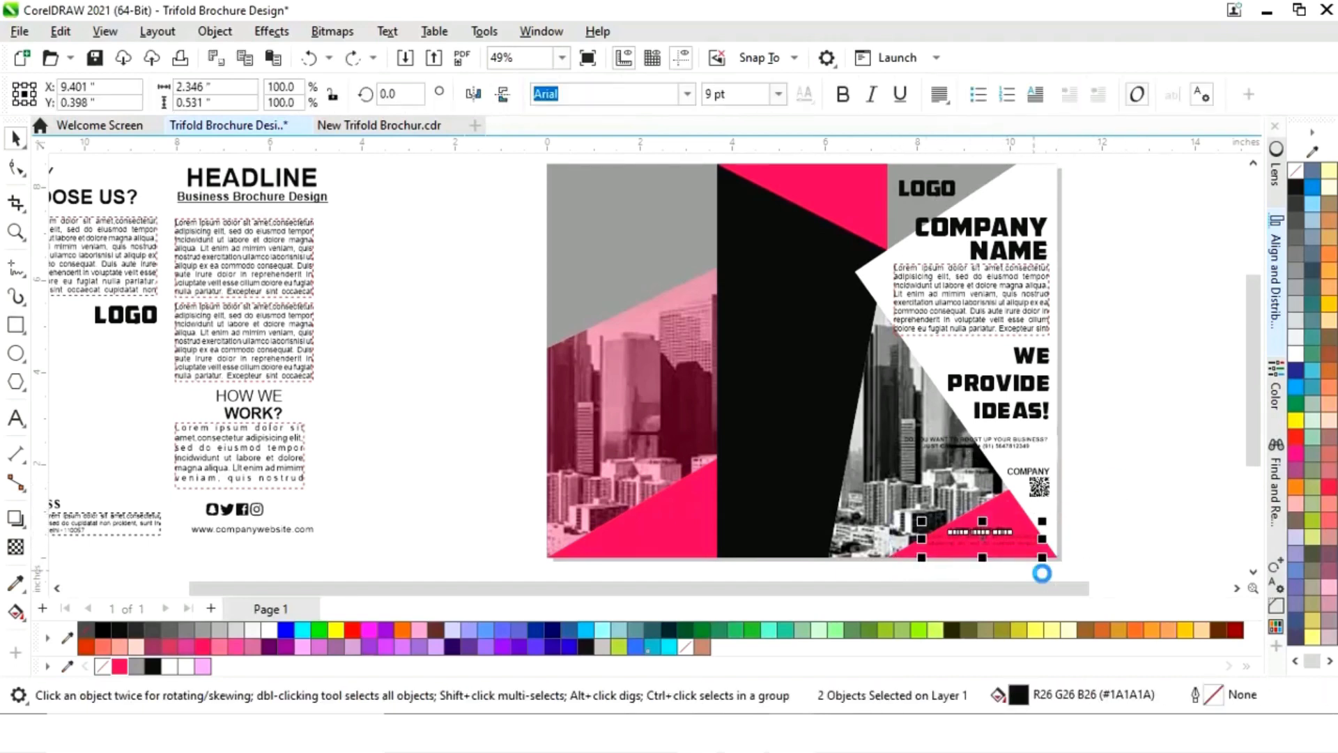
left_click(700, 563)
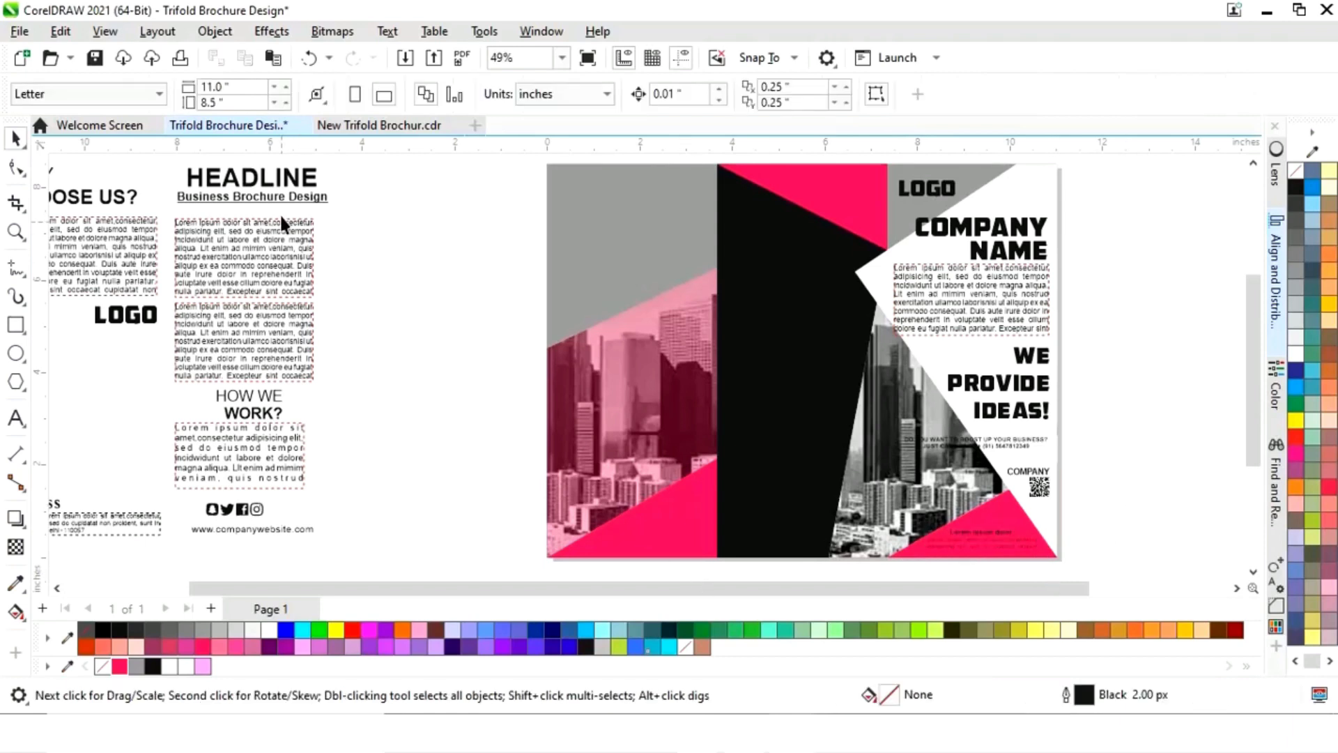
Place the HEADLINE and Business Brochure Design texts at the top of the middle panel and fill them with white.
left_click(279, 182)
left_click_drag(250, 188, 797, 195)
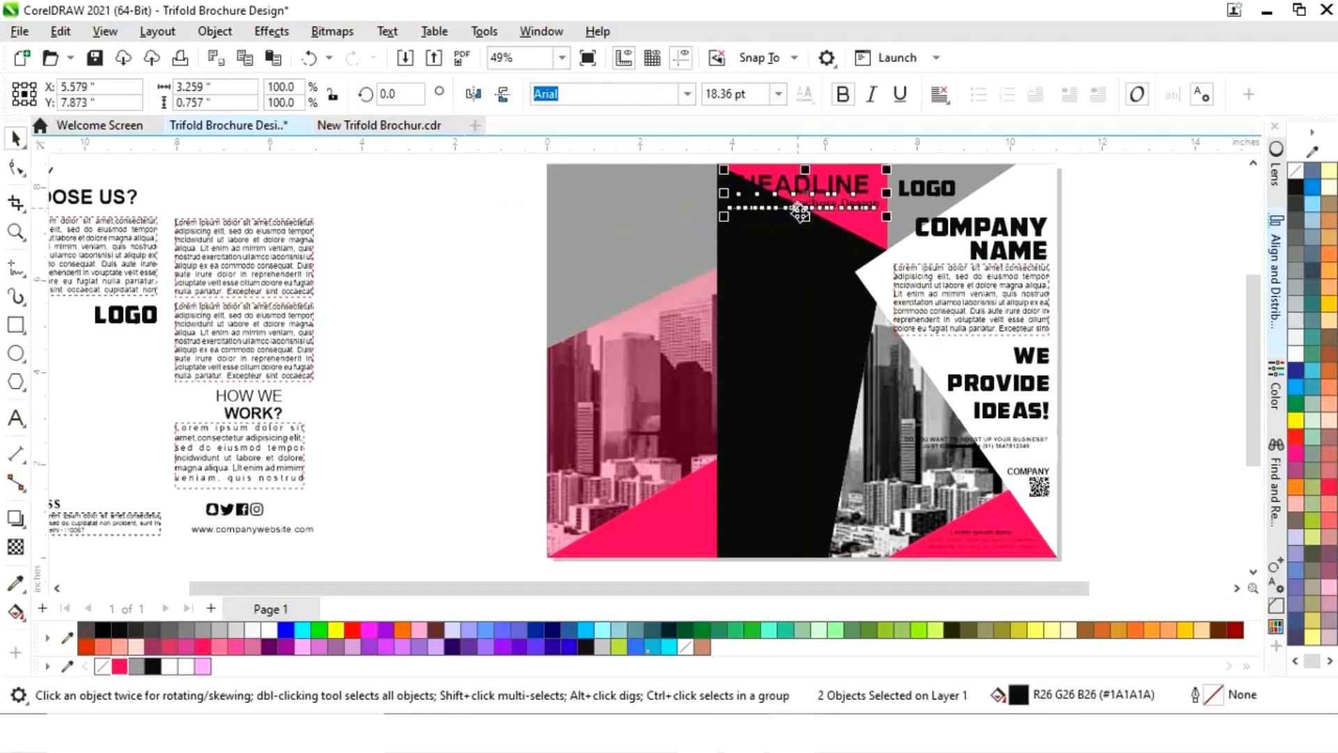
left_click(839, 246, "shift")
left_click(1132, 251)
left_click(830, 182)
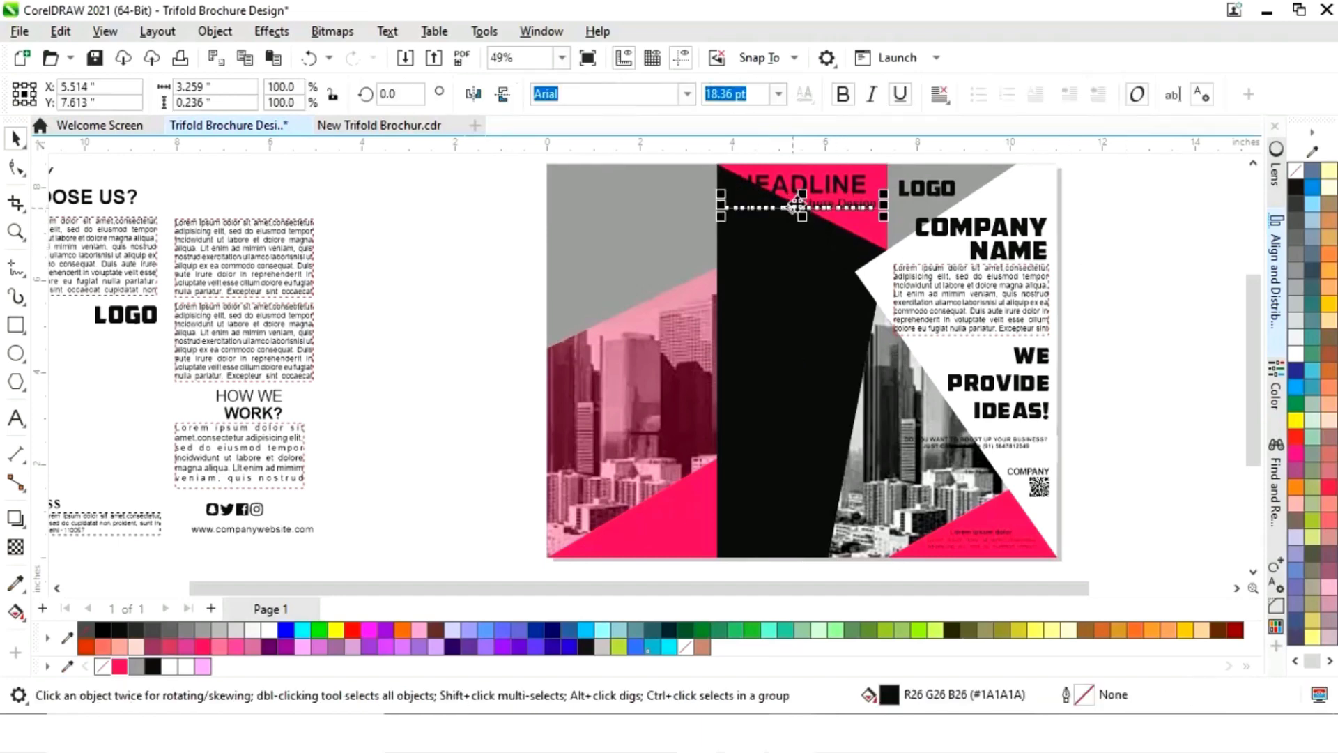
left_click(836, 203, "shift")
key("shift+Page_Up")
Place the two body paragraphs below the headline on the black middle panel and fill them with white.
left_click(244, 290)
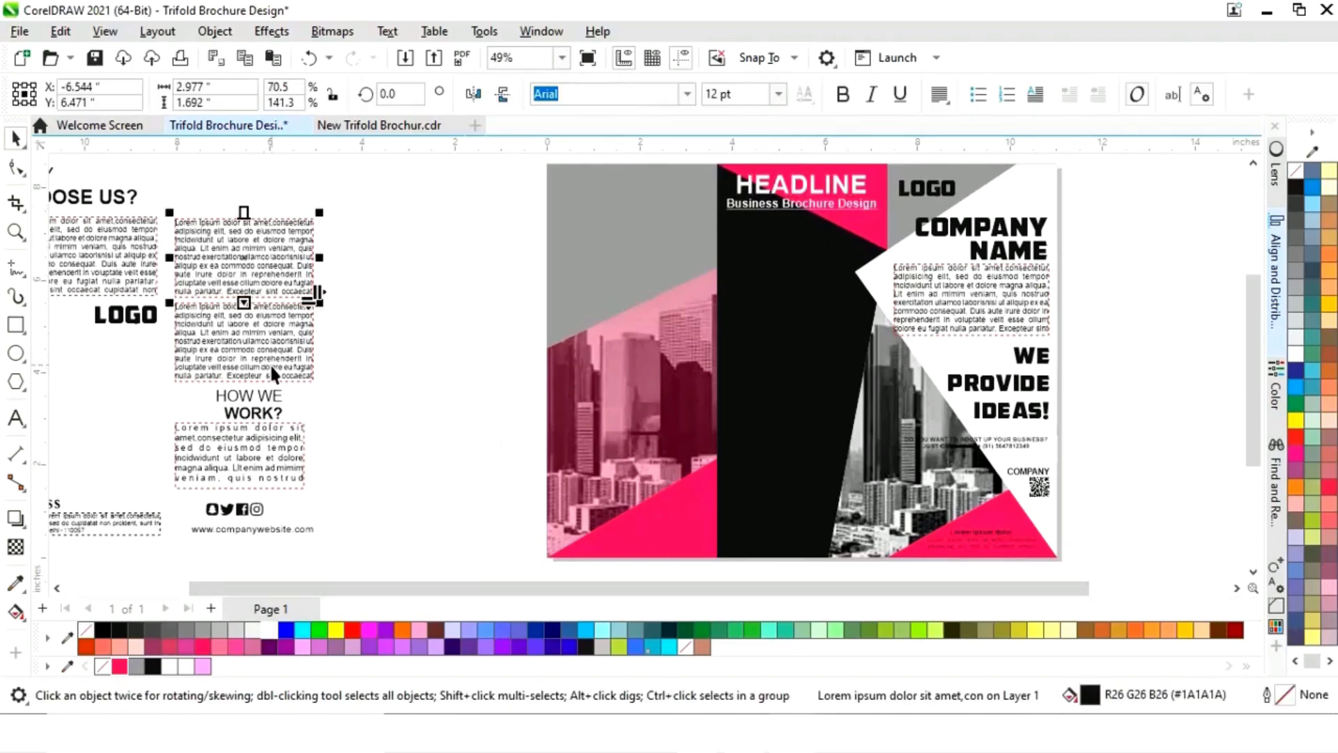
left_click(269, 363, "shift")
left_click_drag(783, 315, 805, 319)
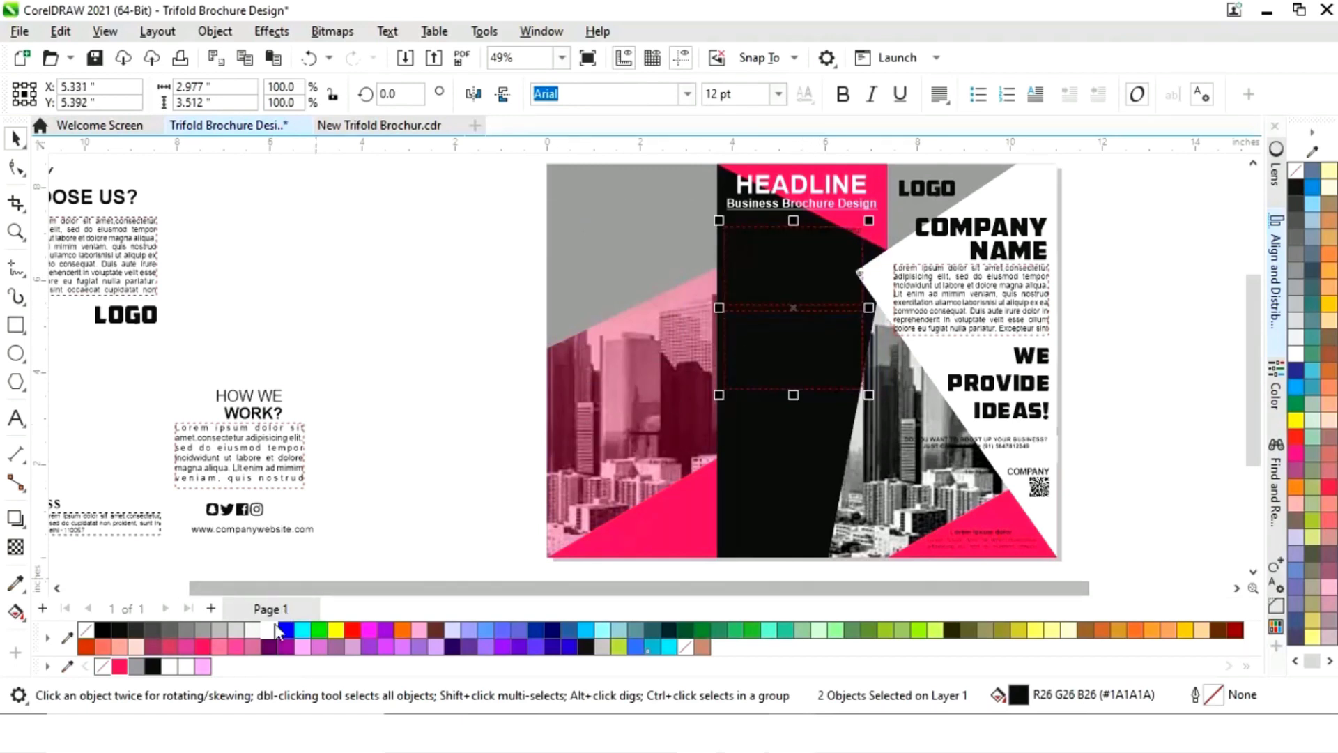
left_click(1295, 336)
left_click(1110, 299)
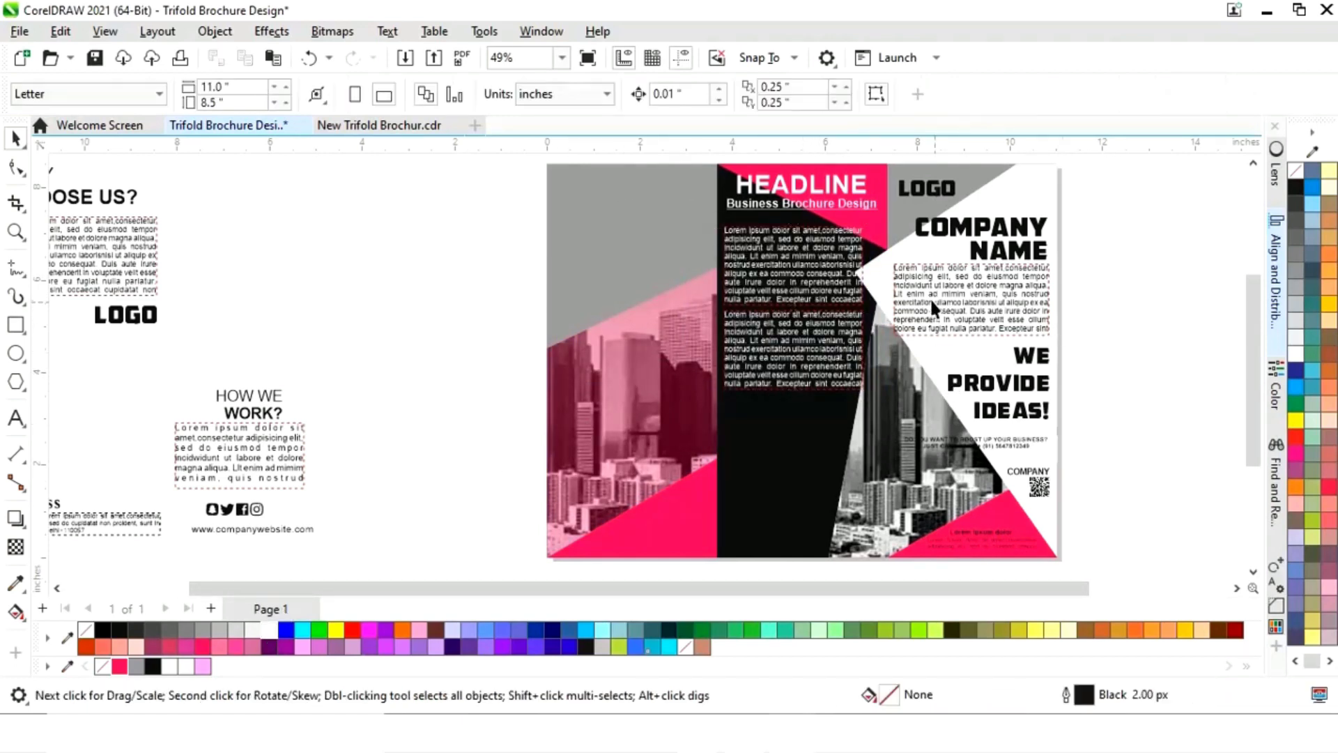
Resize the middle panel's two paragraph frames to about 2.82 inches wide and stretch them slightly upward.
left_click(884, 269)
left_click(512, 326)
left_click(822, 291)
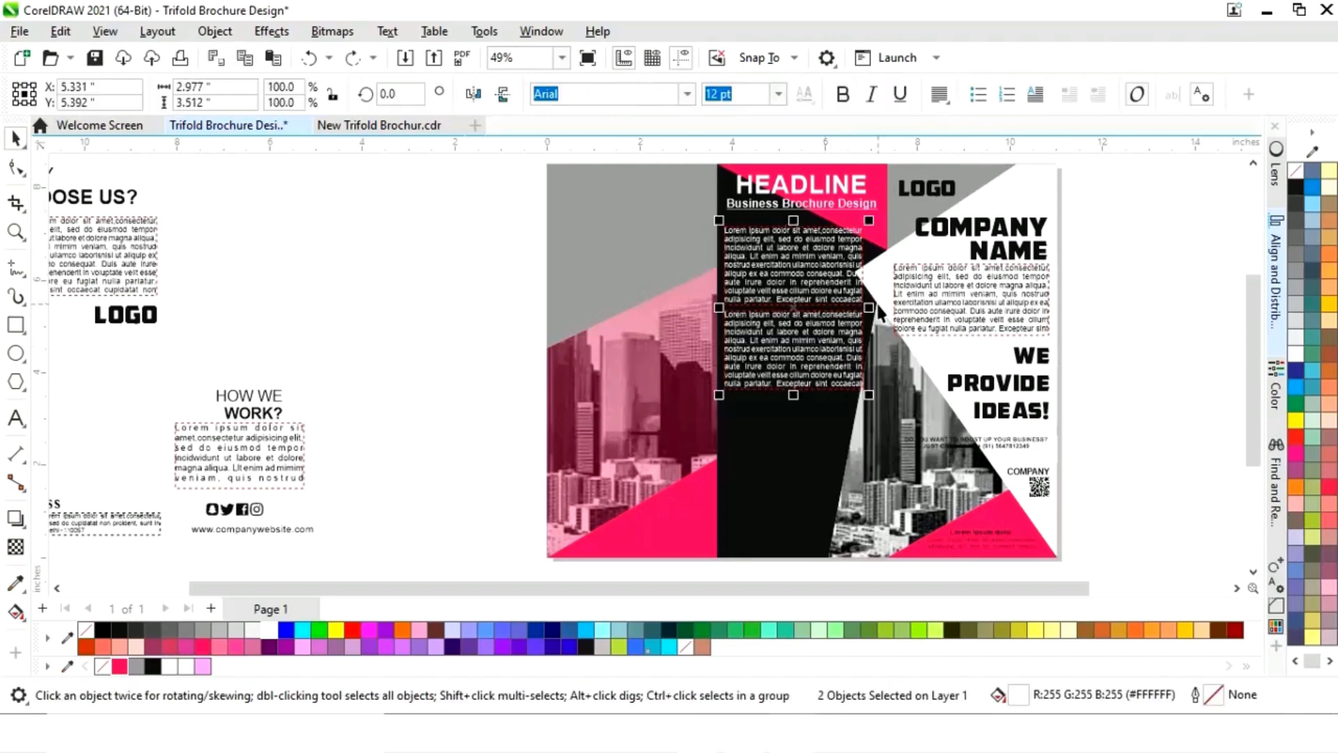
left_click_drag(789, 220, 792, 222)
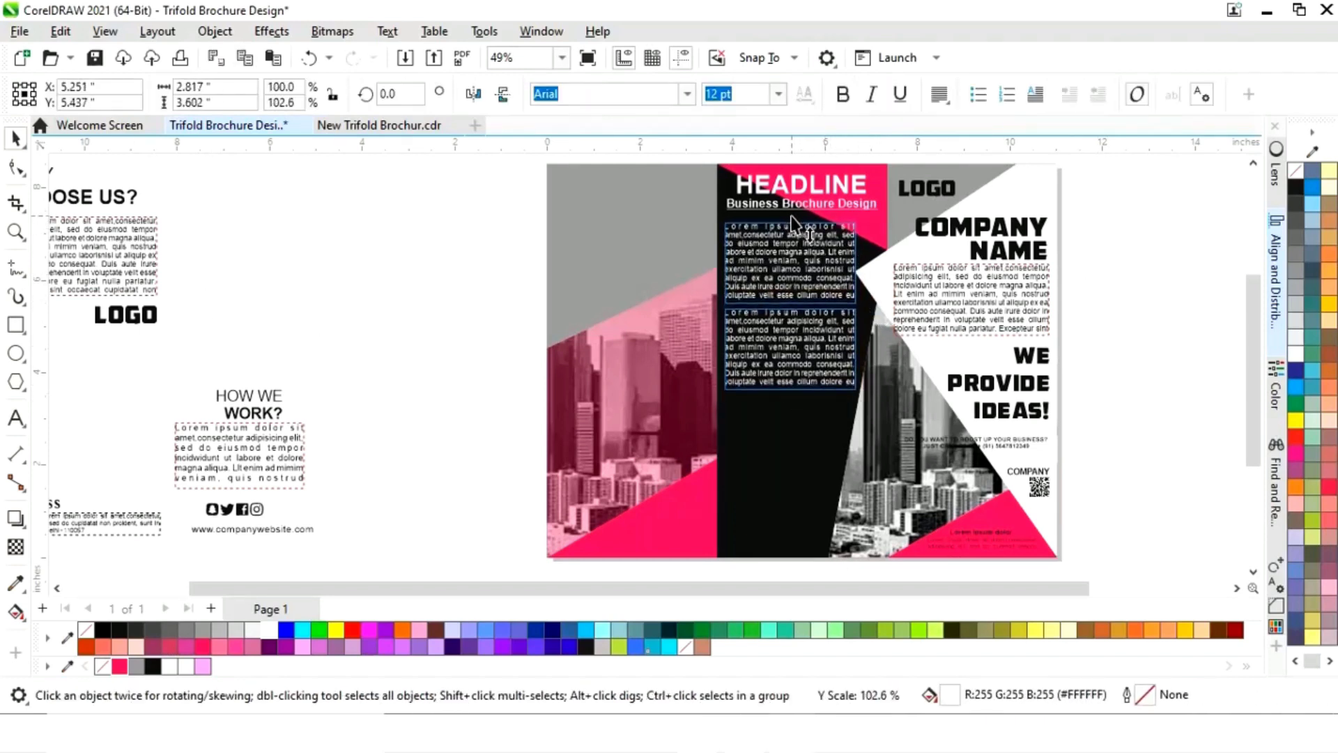
left_click(1099, 275)
Place the HOW WE WORK? heading, its paragraph, the social icons and the website address on the lower middle panel, filled with white.
left_click_drag(162, 541, 163, 542)
left_click_drag(238, 473, 789, 478)
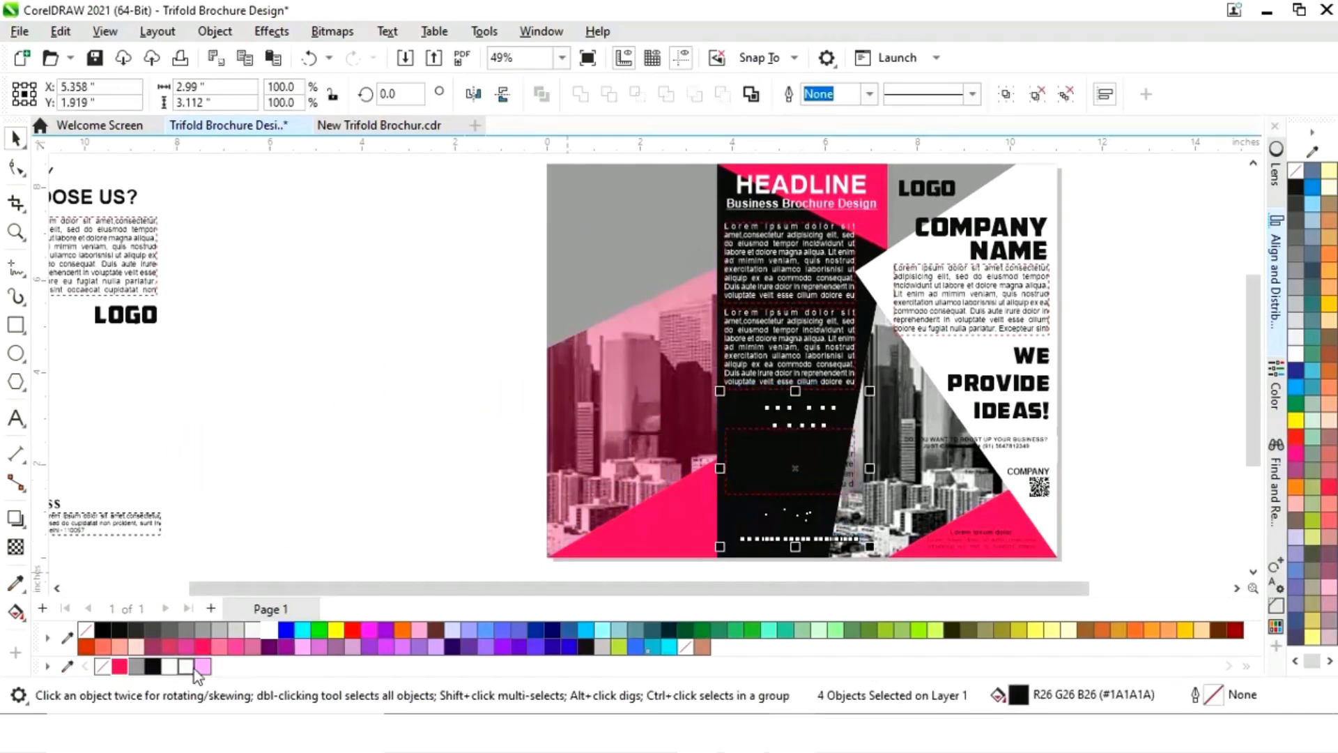
left_click(270, 630)
left_click(1099, 412)
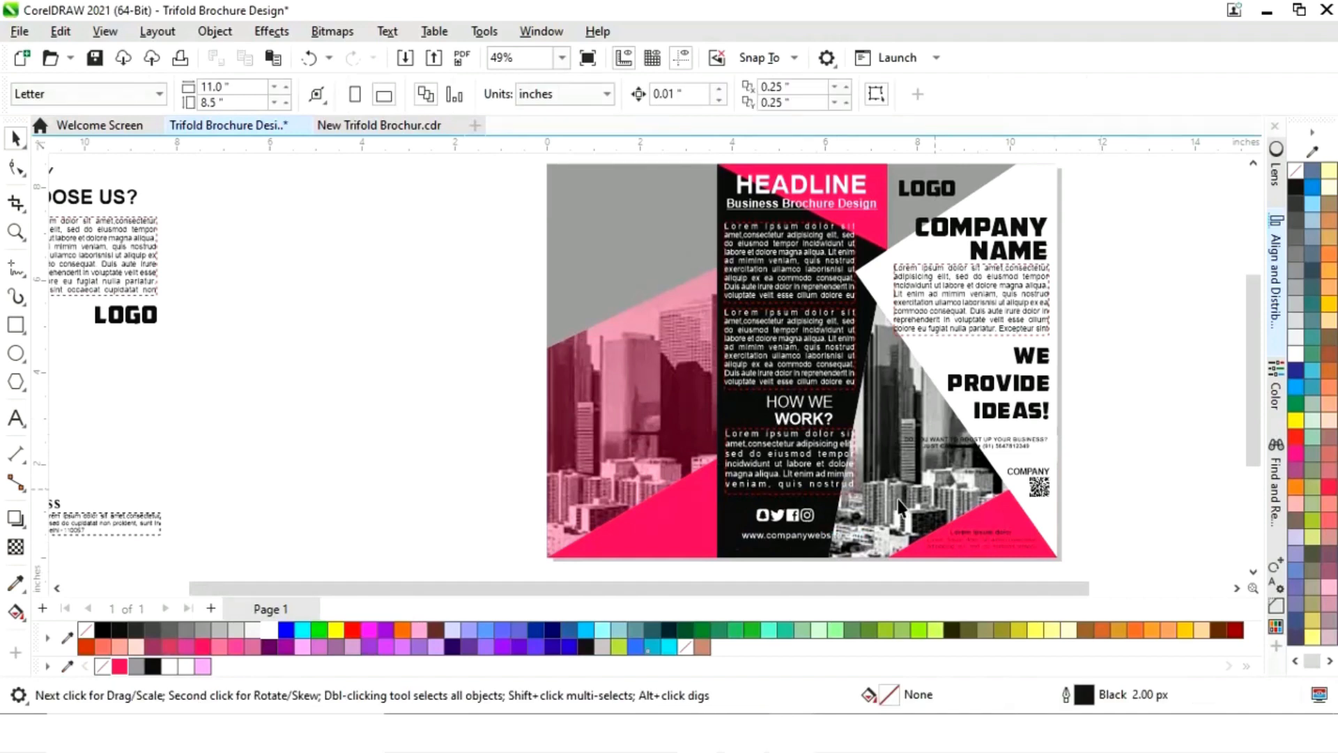
Move the HOW WE WORK? text, its paragraph, the social icons and the website address about 0.19 inches down.
scroll(1251, 443, "down", 1)
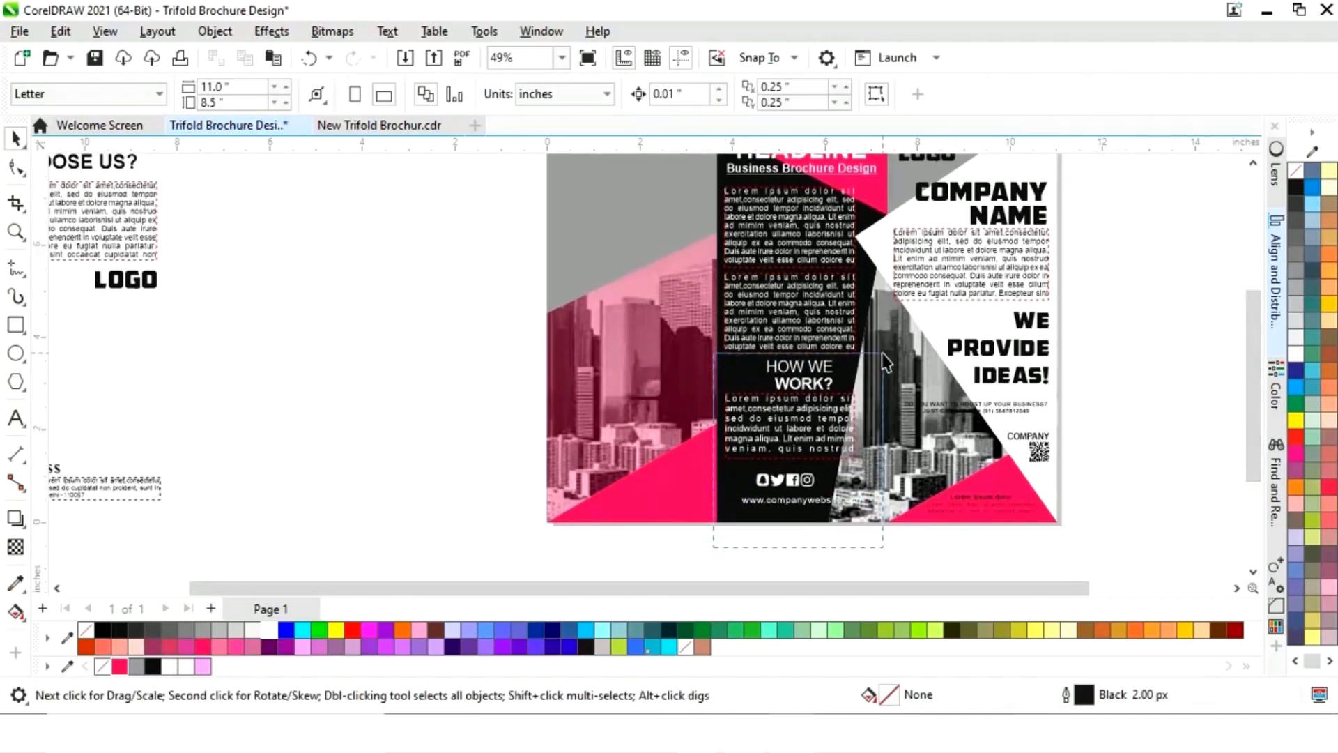
left_click_drag(881, 352, 882, 356)
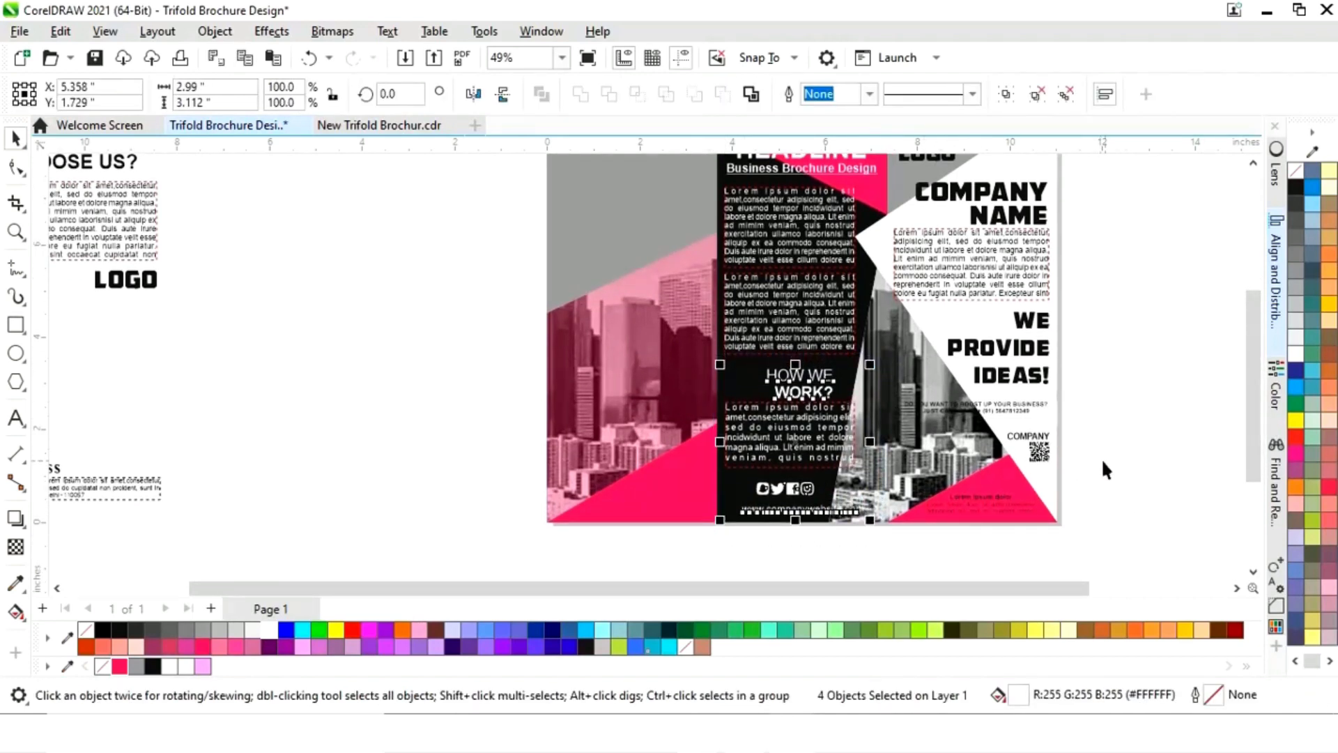
left_click(1128, 429)
left_click(811, 519)
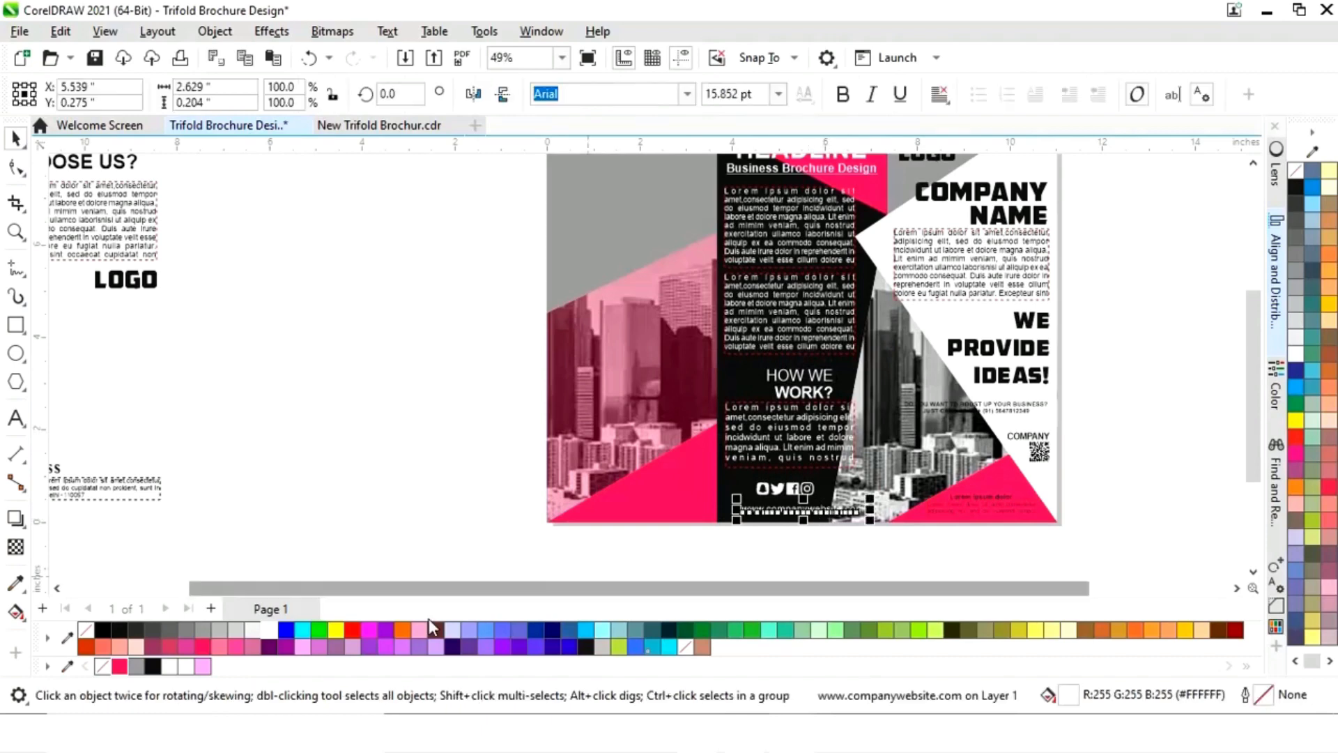
left_click(609, 546)
Place the WHY CHOOSE US? heading with its paragraph, the second LOGO and the ADDRESS block on the left panel.
left_click_drag(687, 589, 564, 589)
scroll(192, 329, "up", 2)
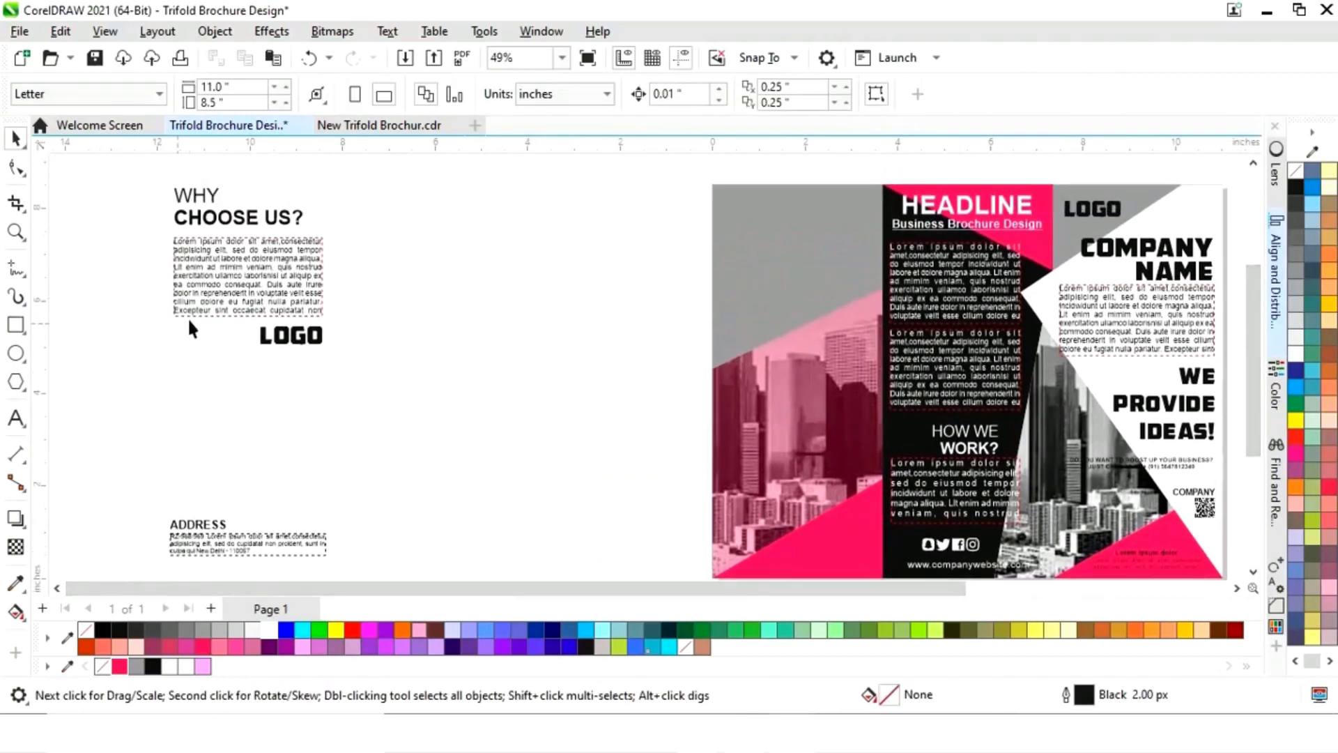
left_click_drag(230, 279, 778, 285)
left_click_drag(292, 335, 841, 350)
left_click_drag(409, 463, 135, 567)
left_click_drag(246, 496, 761, 559)
key("Escape")
key("F4")
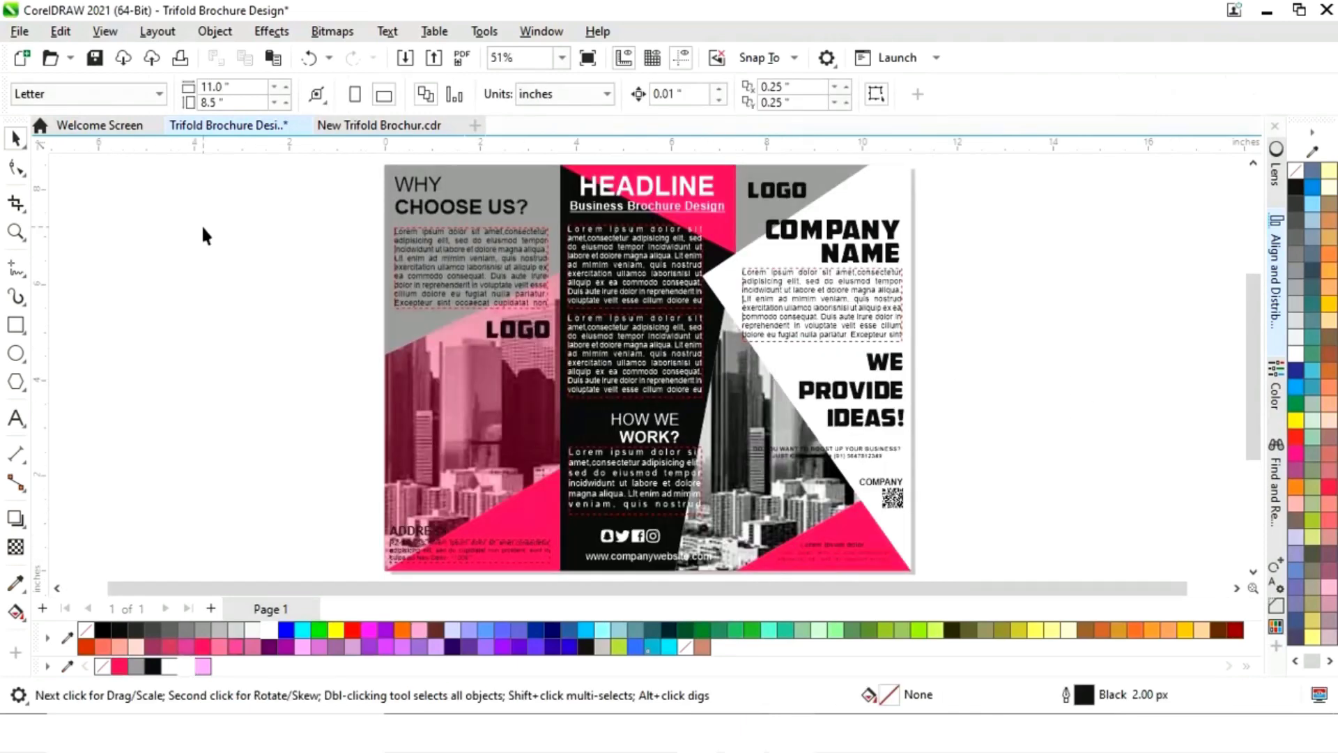
Fill the left panel's LOGO and the ADDRESS heading with its text in white.
left_click(647, 190)
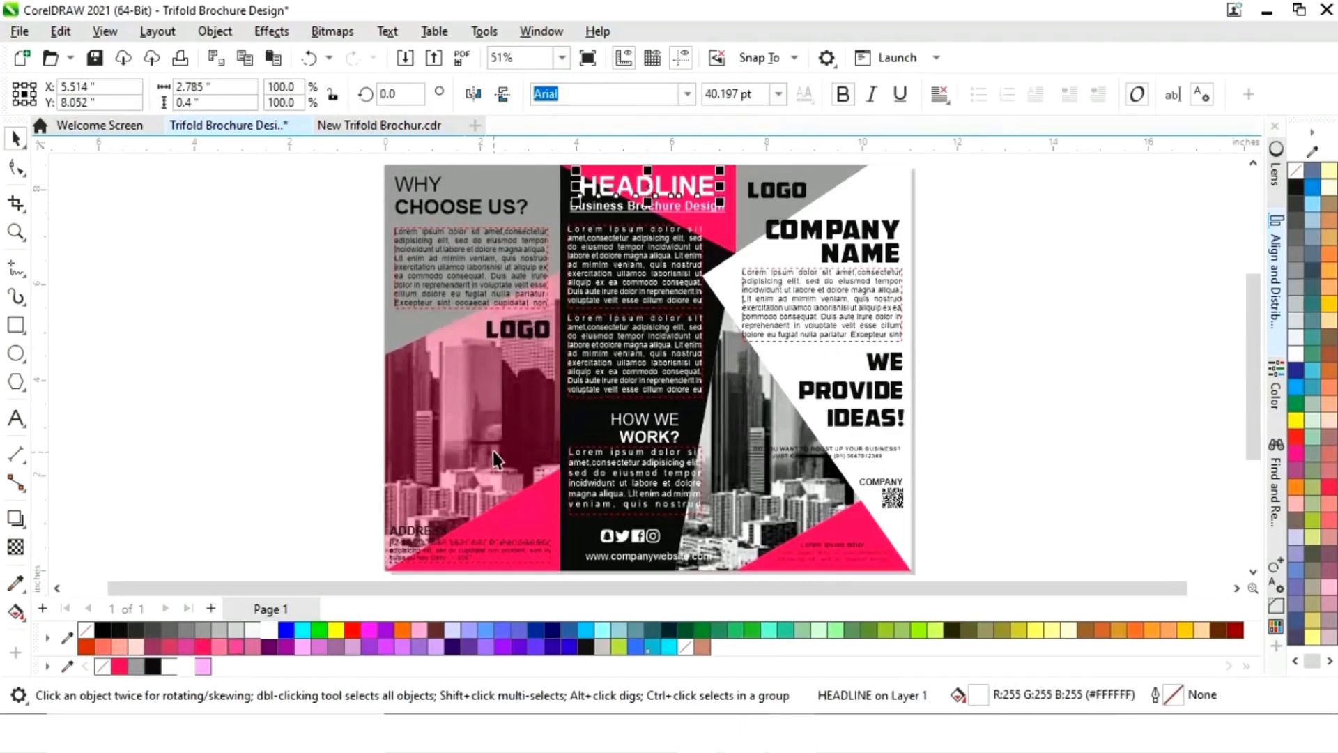
left_click(534, 333)
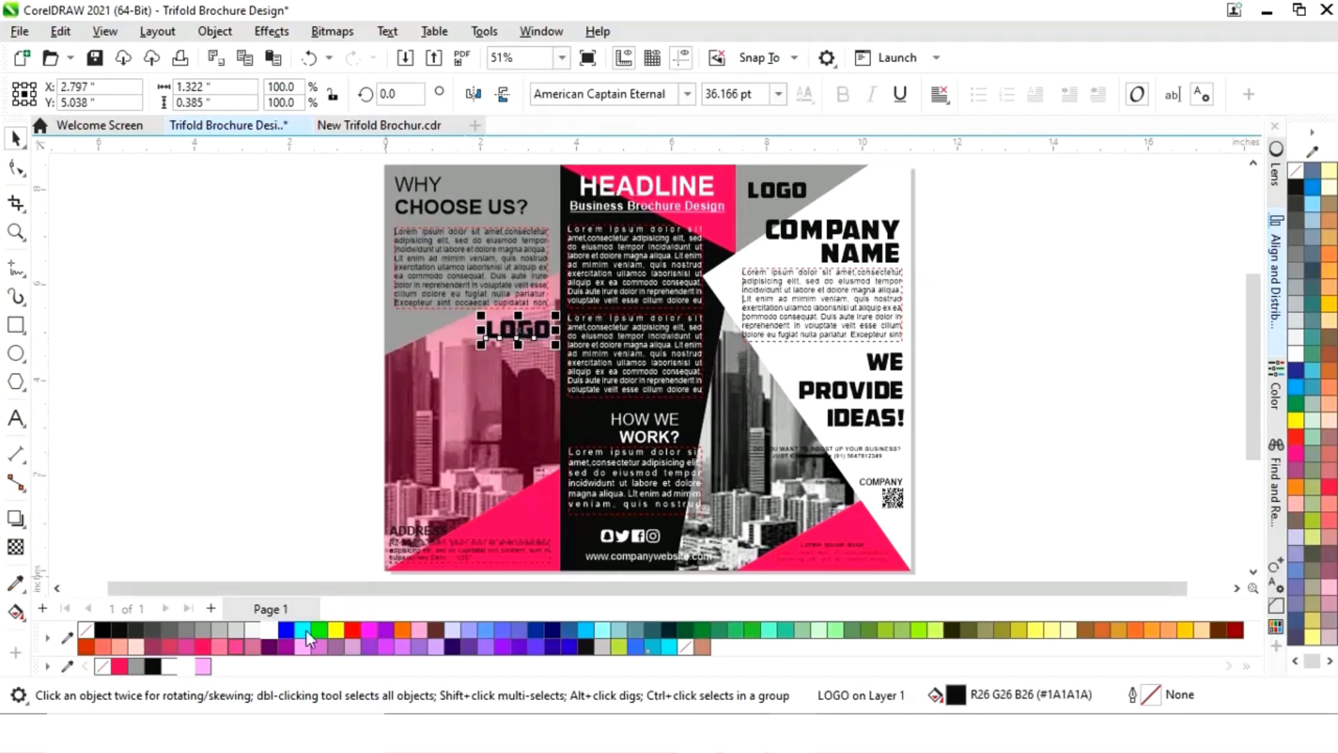
left_click(269, 631)
left_click(253, 528)
left_click(422, 538)
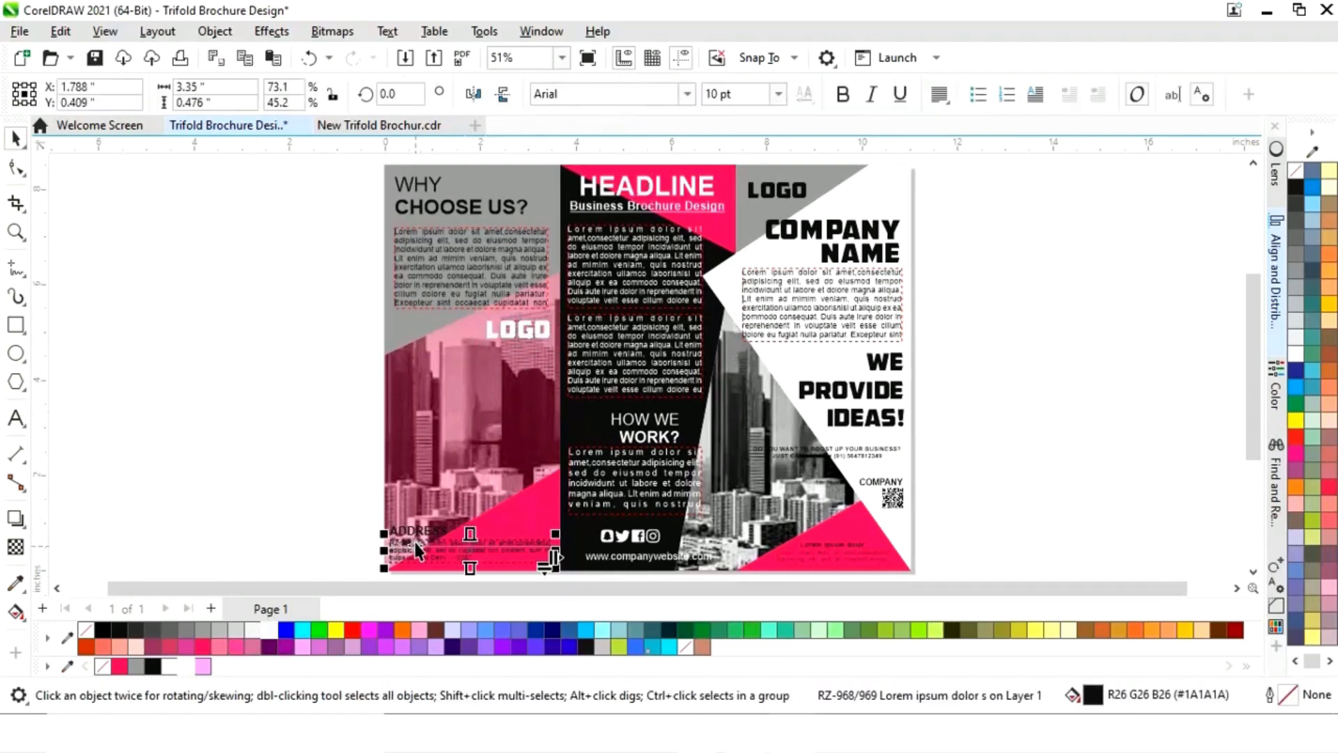
left_click(421, 532, "shift")
left_click(269, 631)
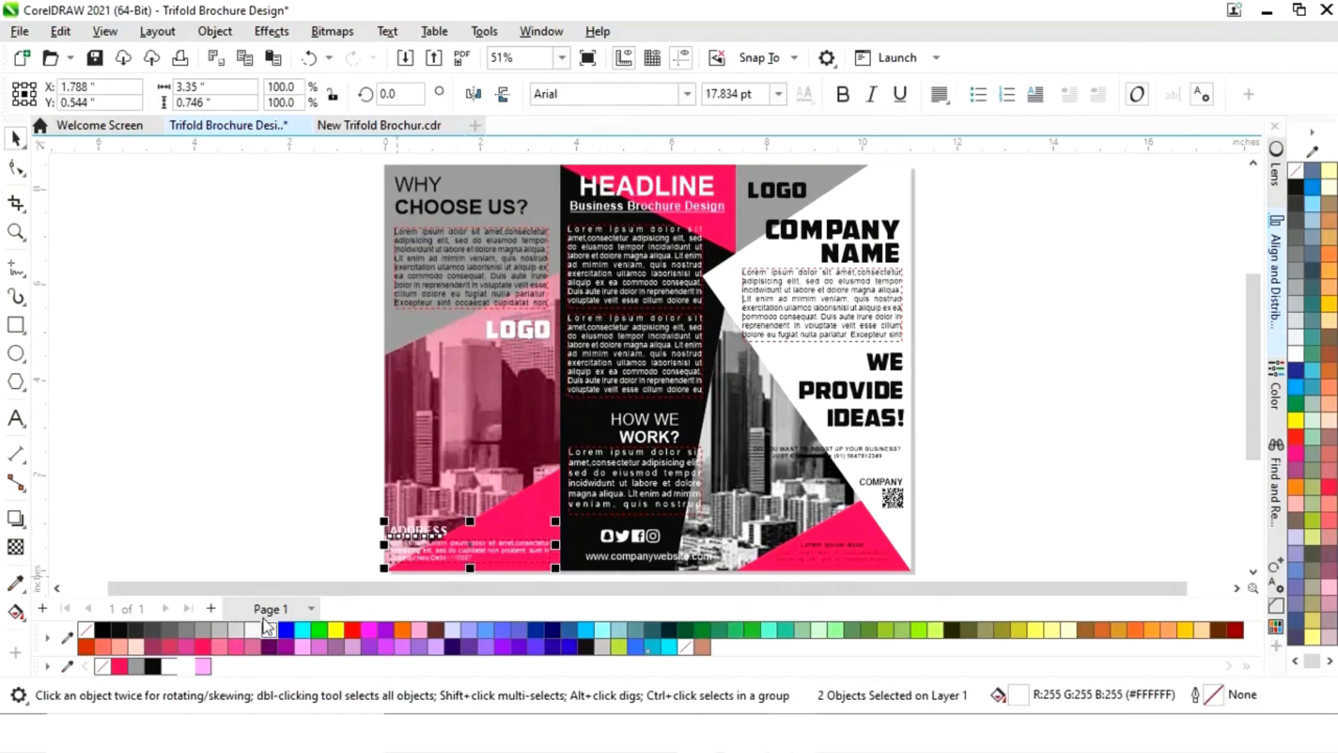
left_click(251, 532)
Color the letters LINE of the HEADLINE text on the middle panel black.
left_click(652, 197)
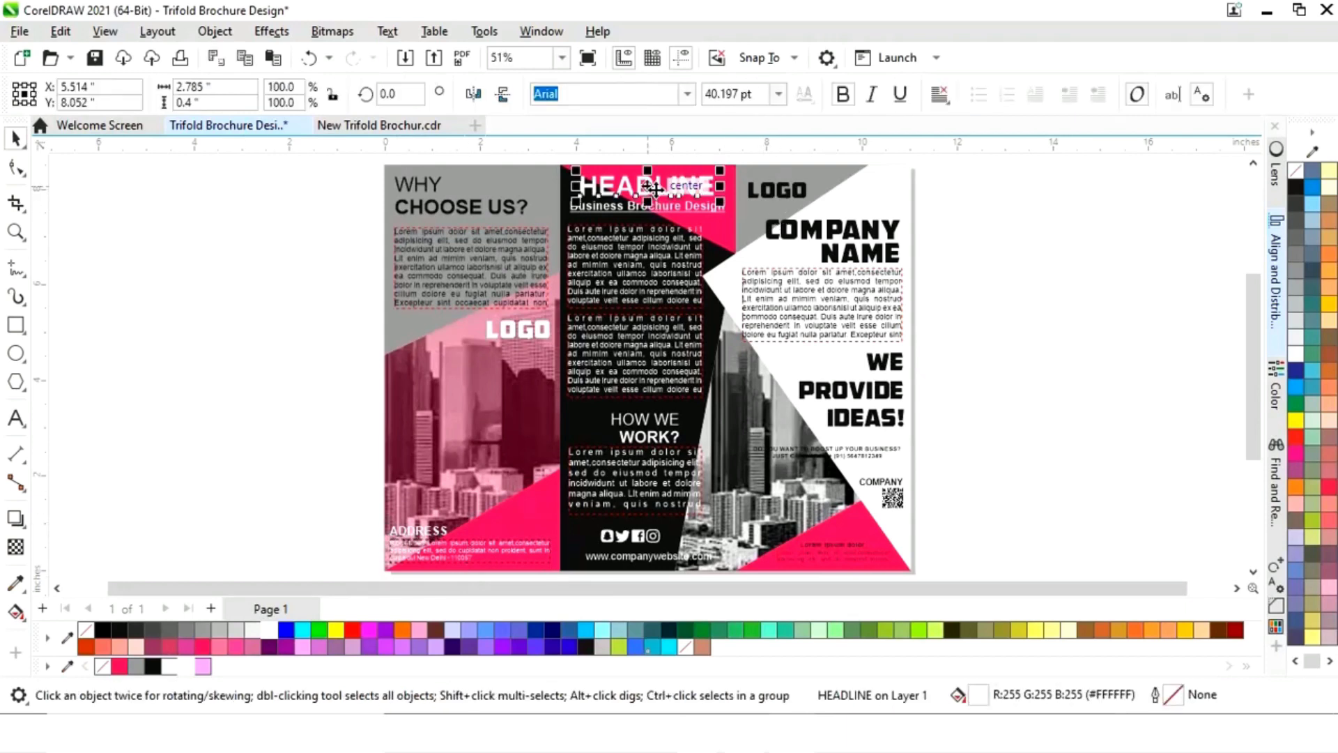
left_click(15, 418)
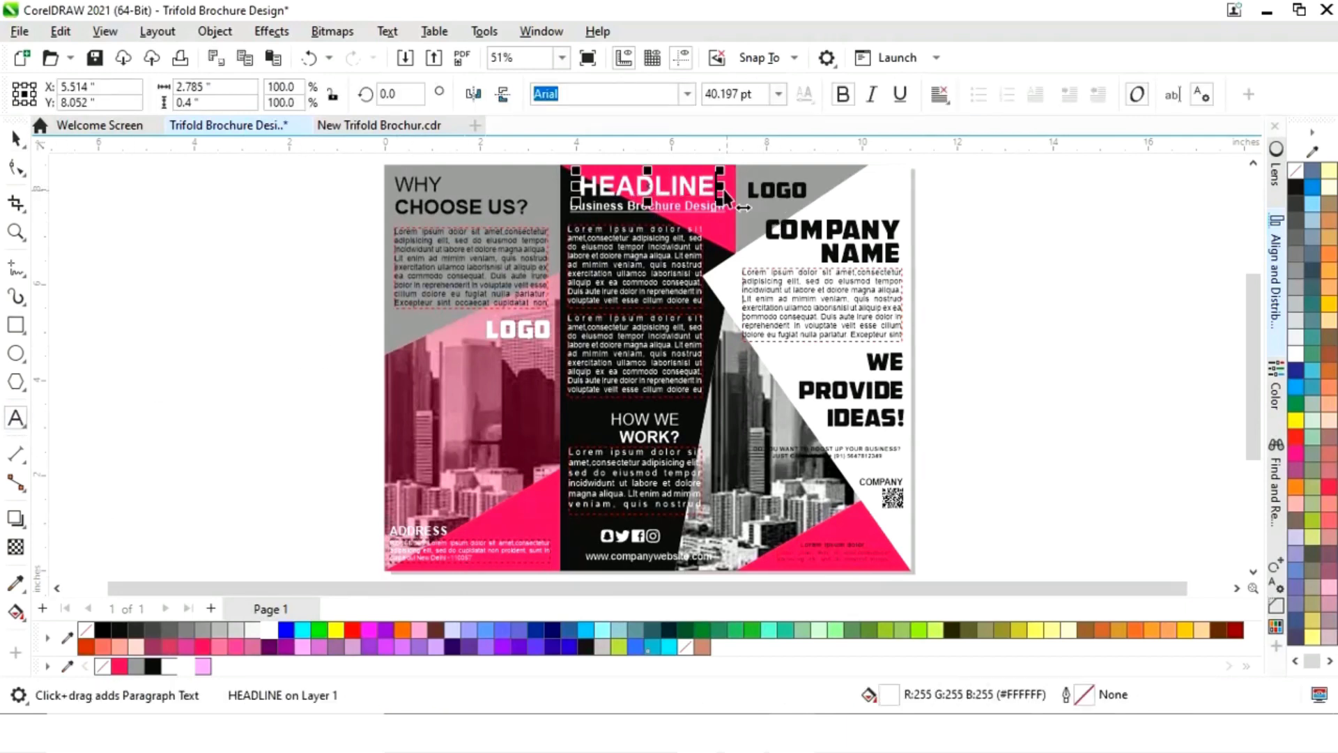
left_click_drag(718, 186, 656, 190)
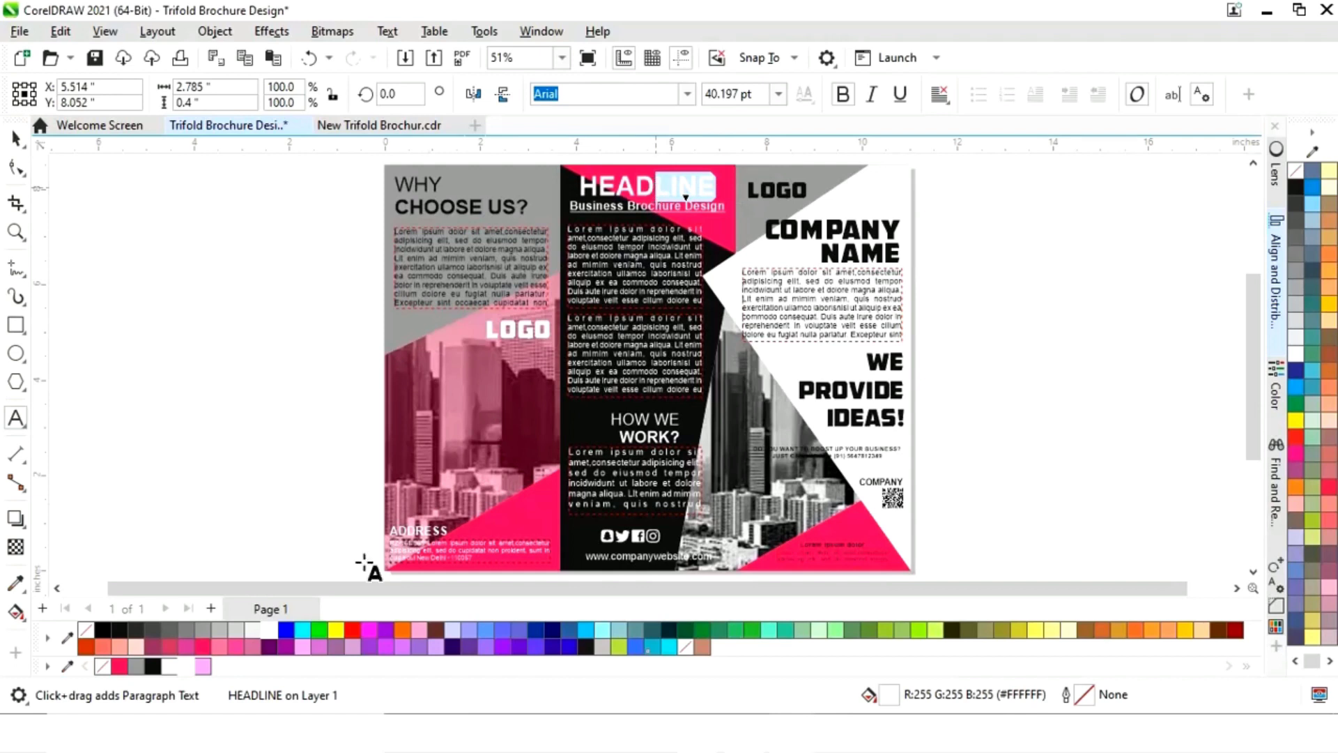
left_click(103, 629)
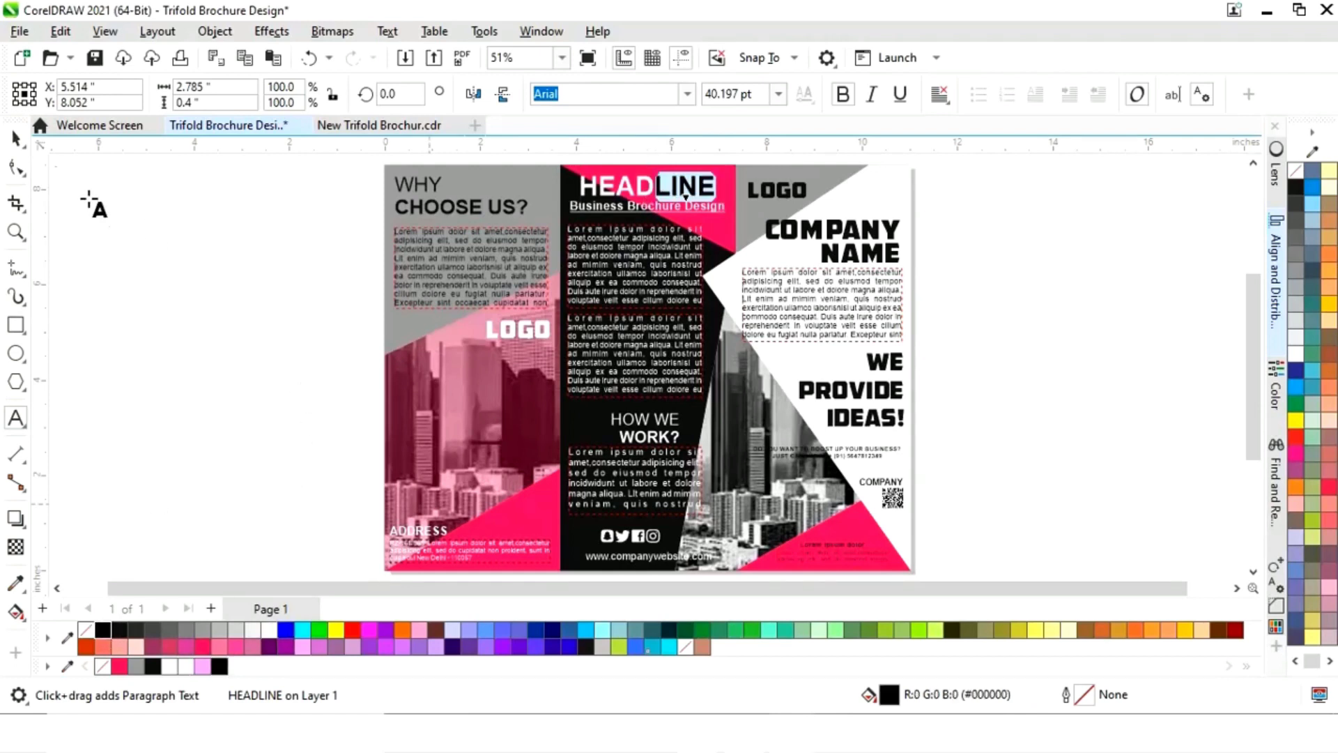
left_click(15, 137)
left_click(168, 256)
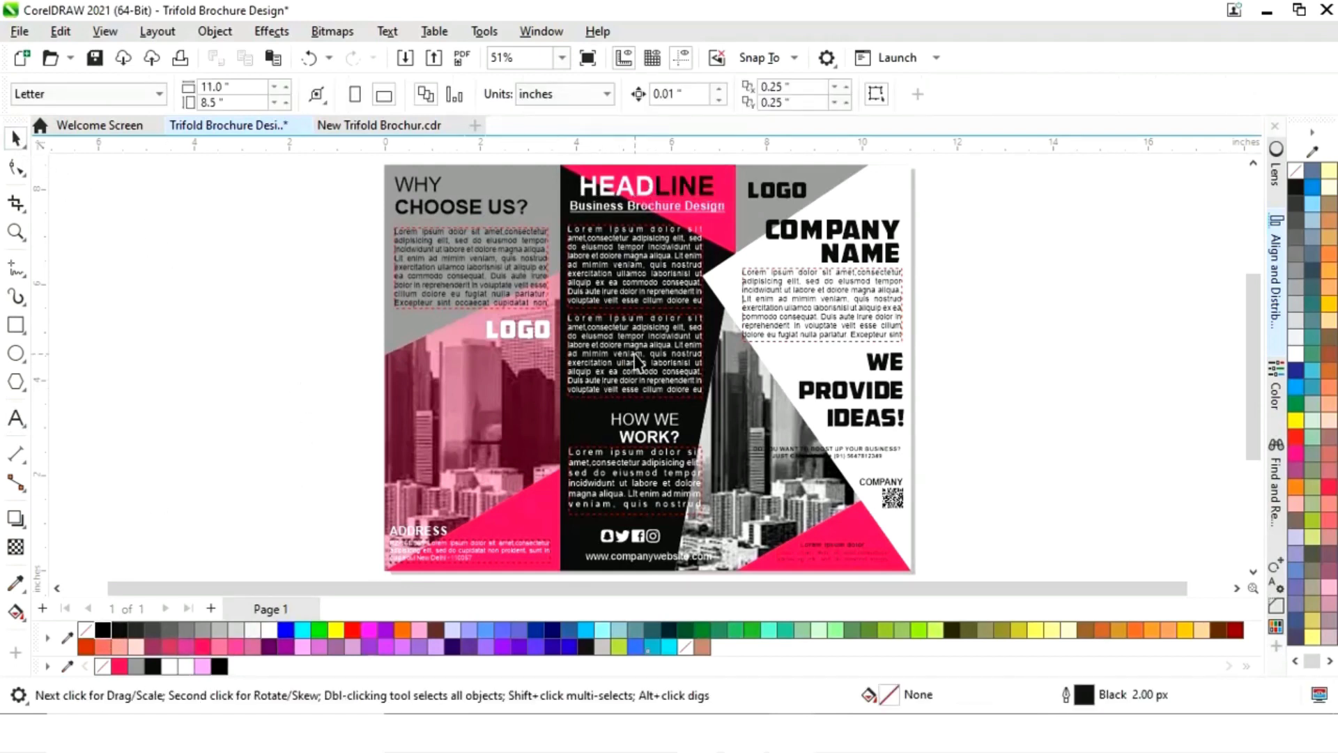
Color the words HOW WE in the middle panel's HOW WE WORK? heading pink (#FF0066) and make them bold.
left_click(648, 427)
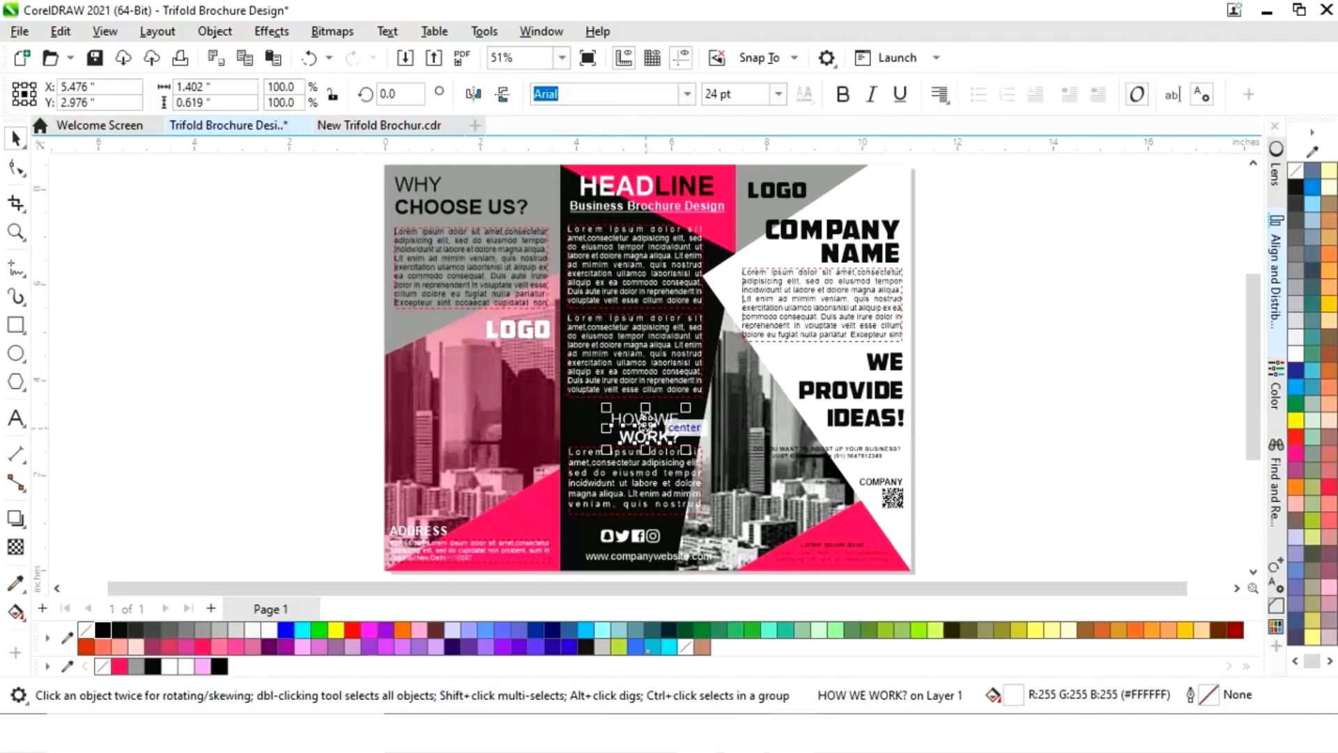
left_click(15, 418)
left_click(687, 422)
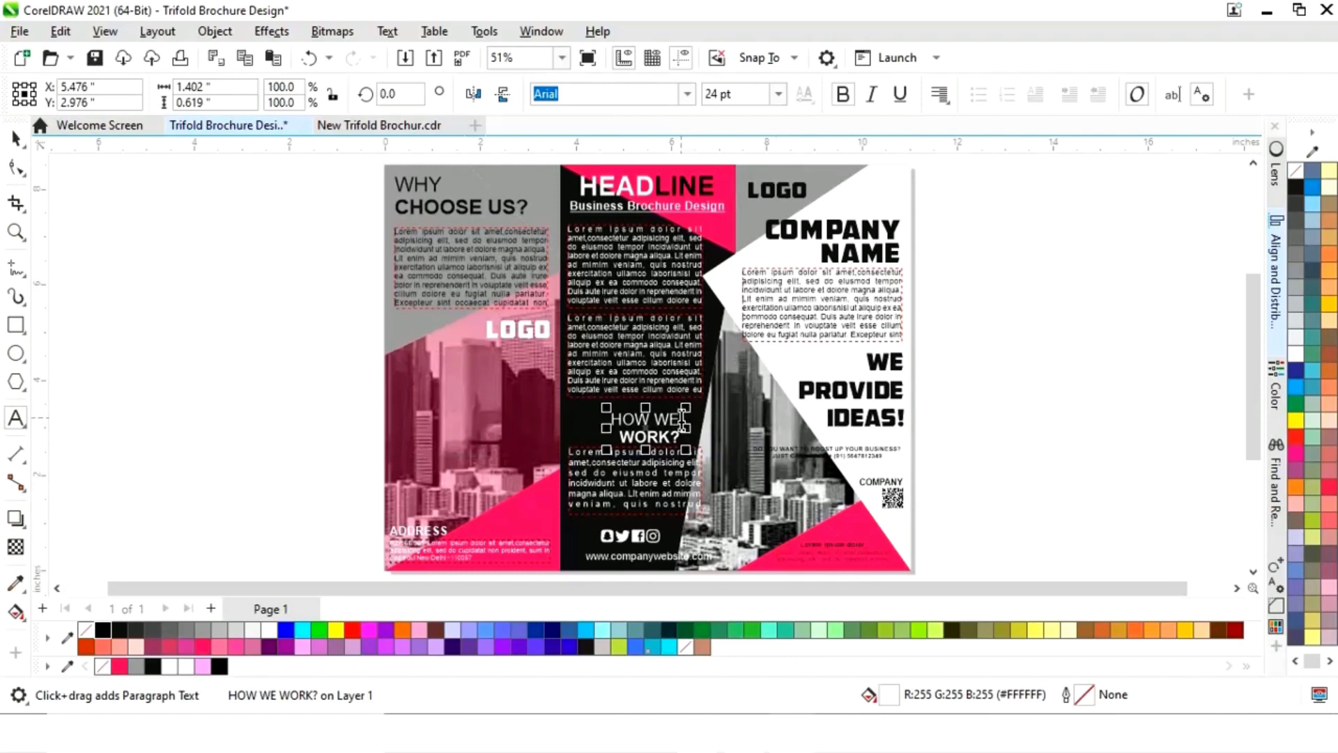
left_click_drag(686, 420, 611, 419)
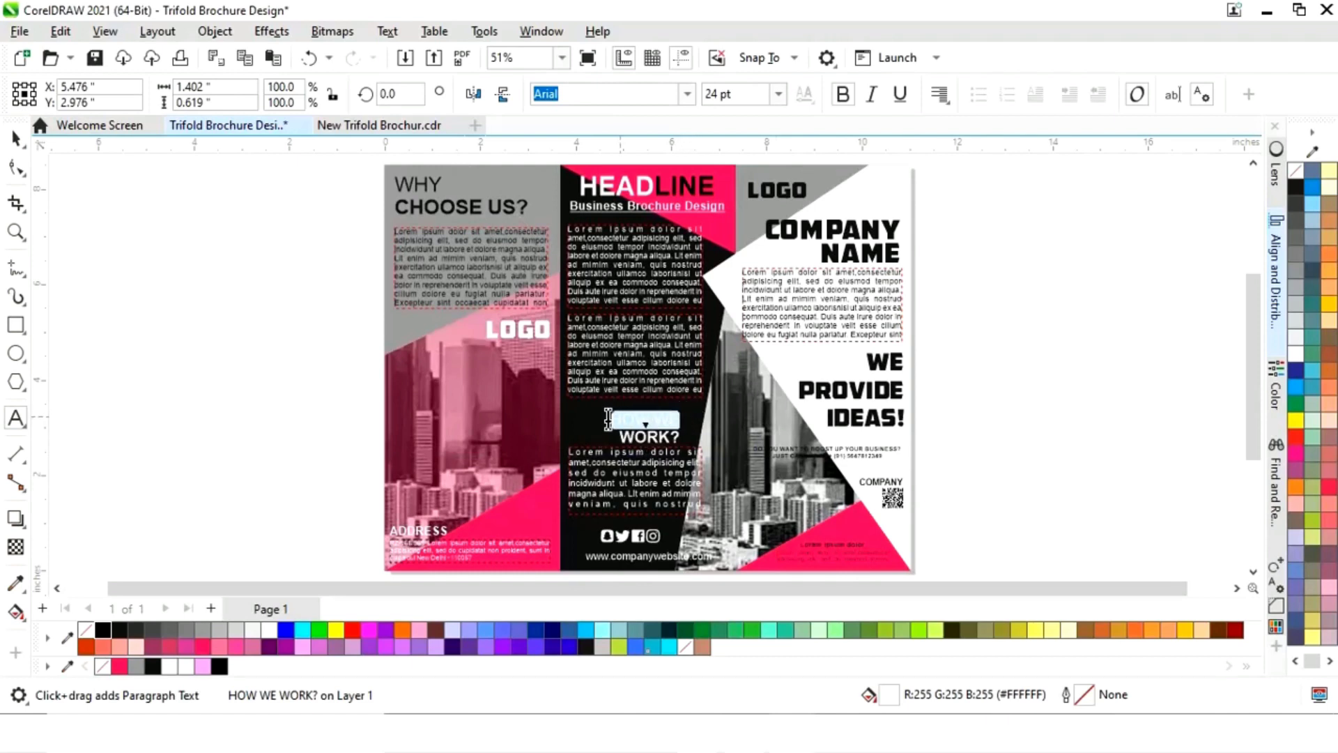
left_click(202, 649)
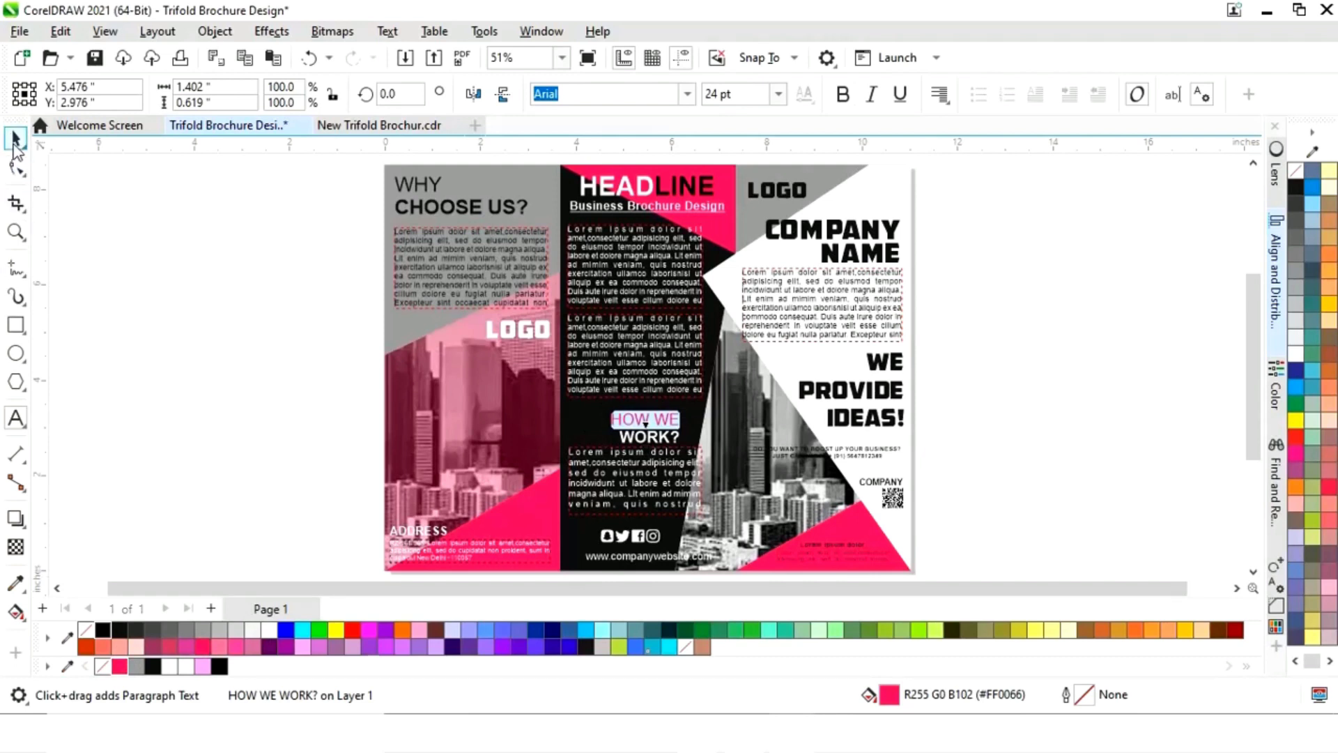
left_click(844, 95)
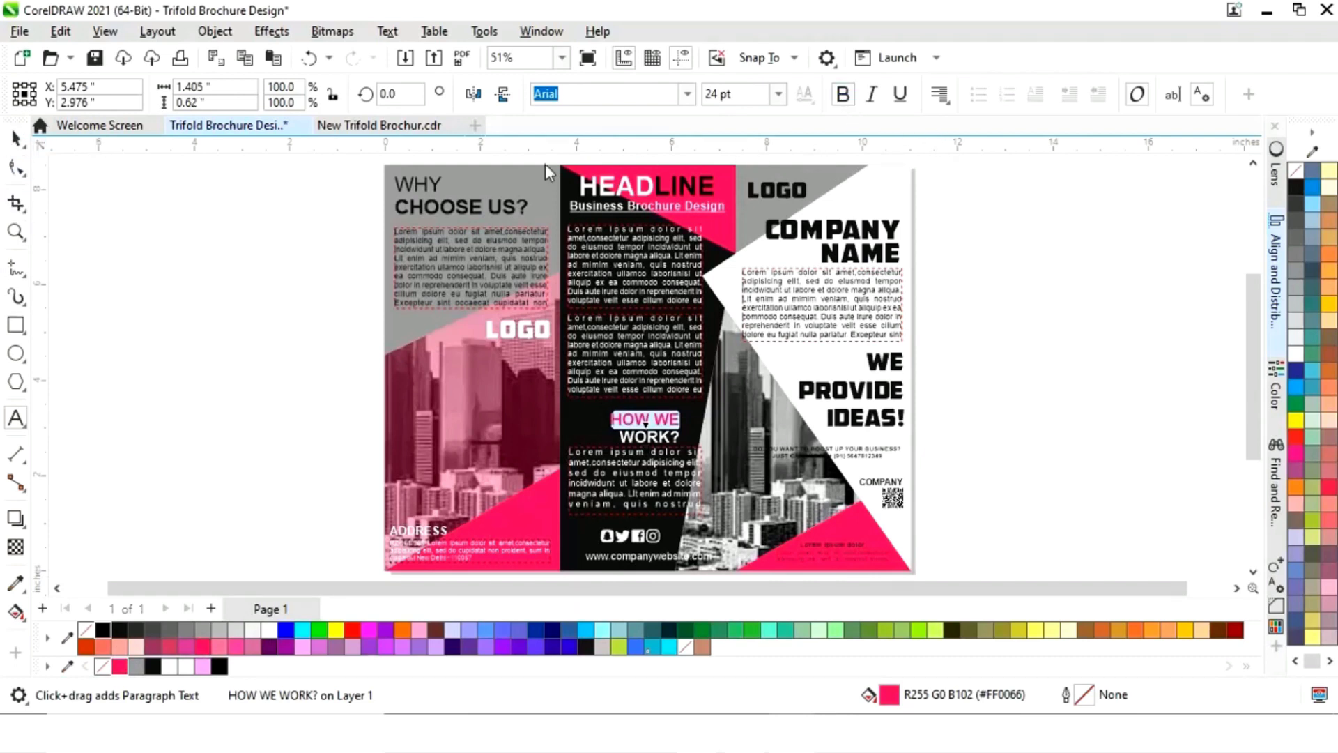
left_click(16, 139)
left_click(230, 313)
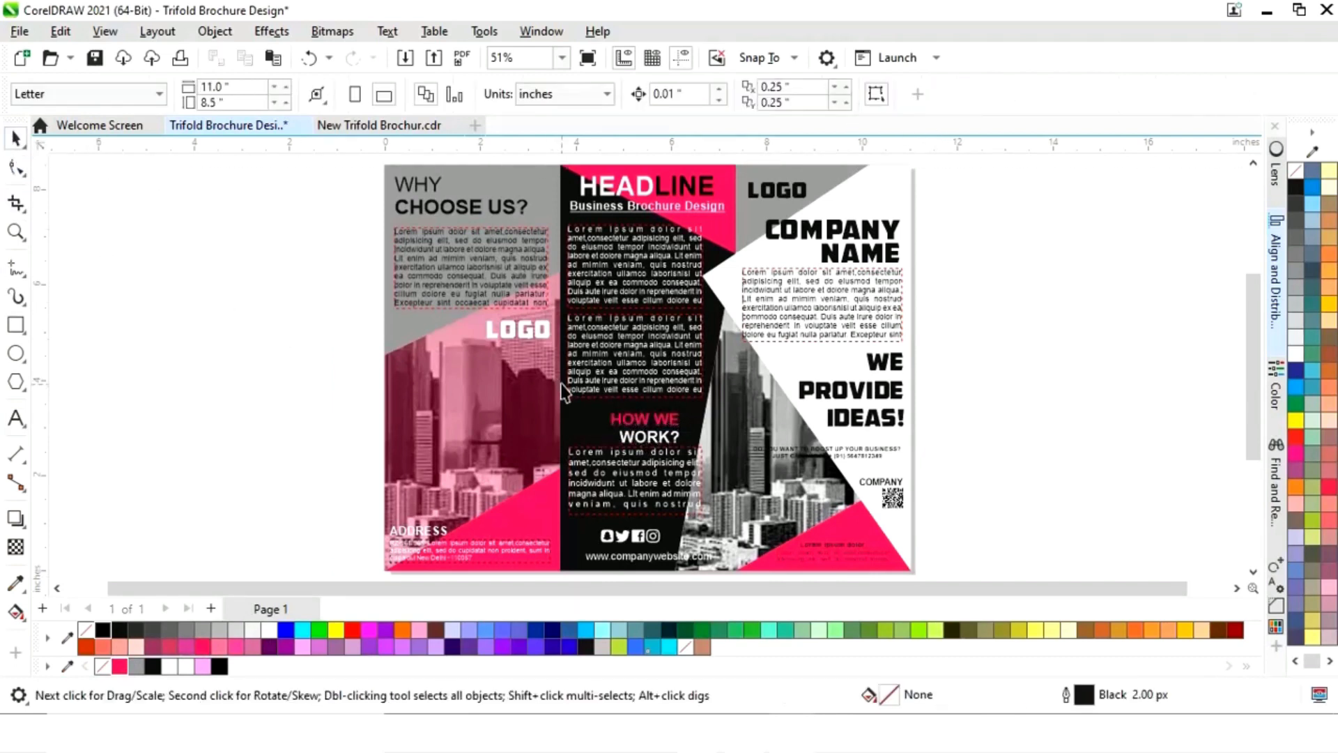
Color the word NAME in the right panel's COMPANY NAME title pink (#FF0066).
left_click(883, 259)
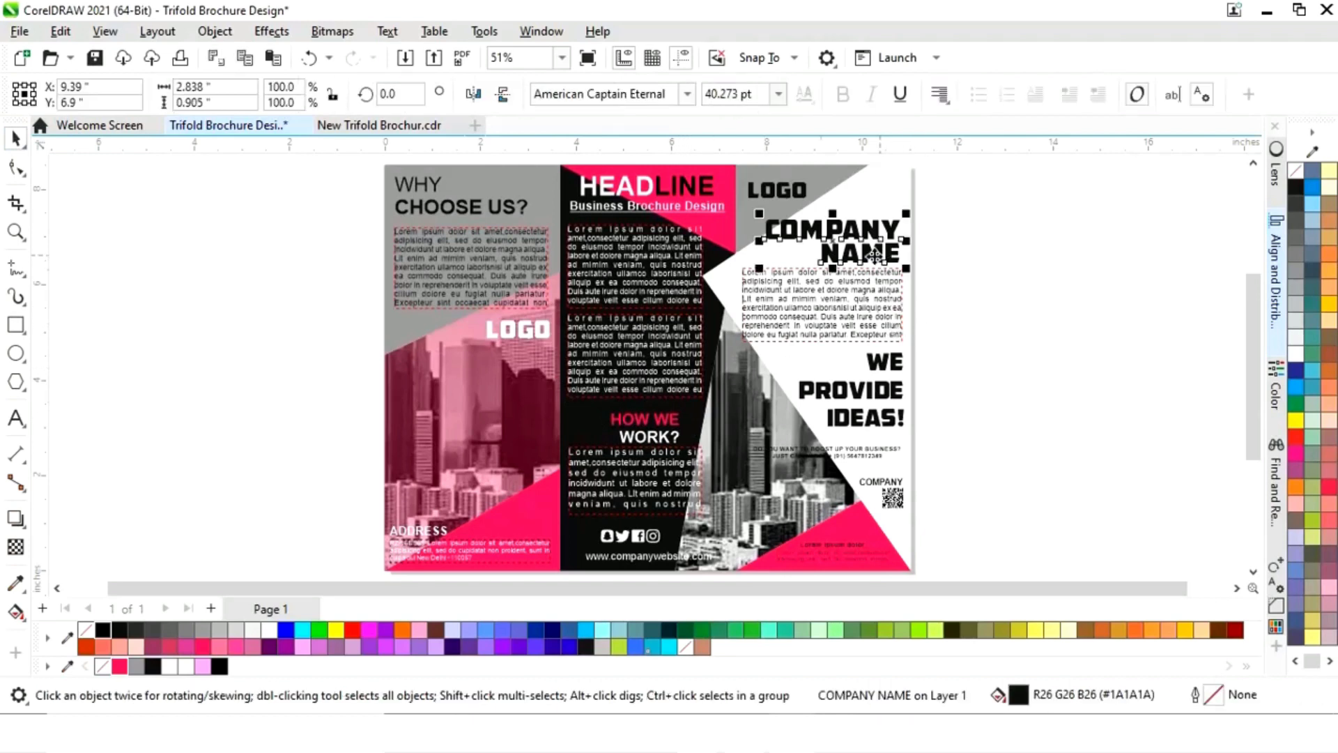
left_click(15, 418)
left_click_drag(901, 260, 819, 258)
left_click(120, 667)
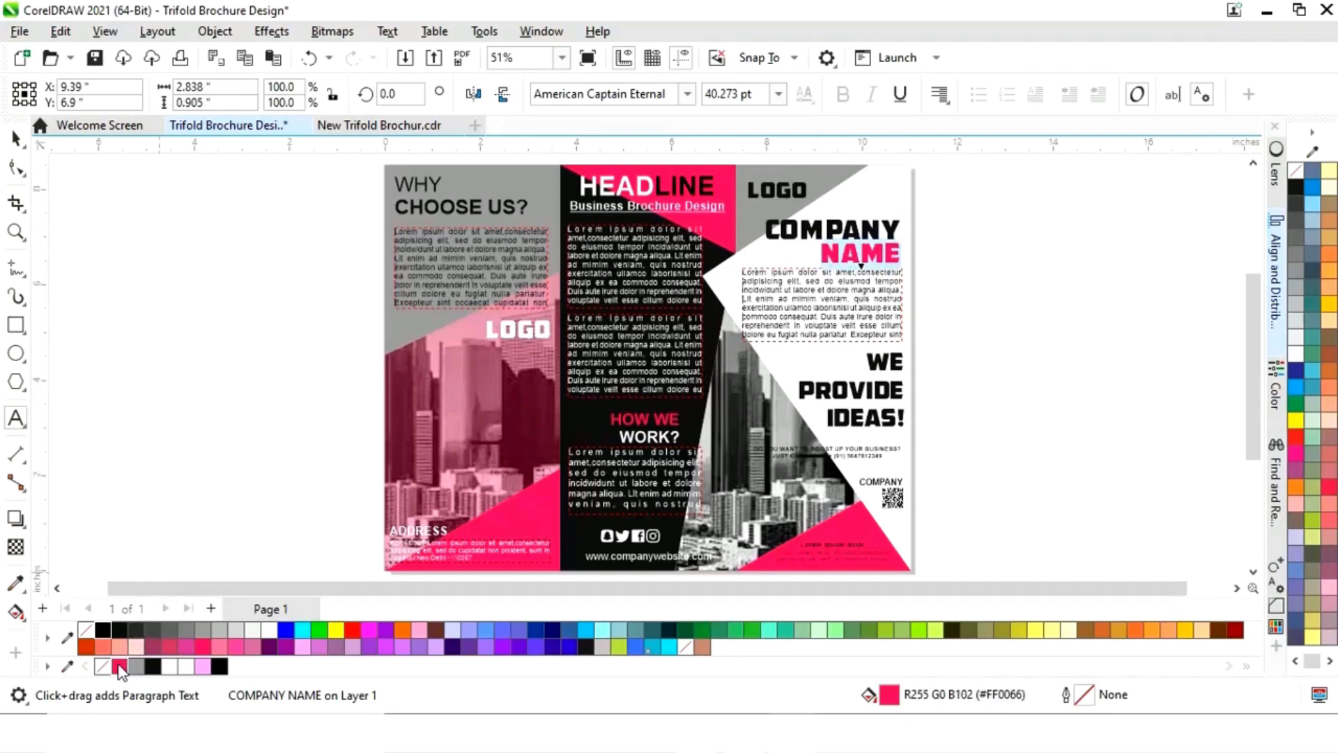
left_click(15, 137)
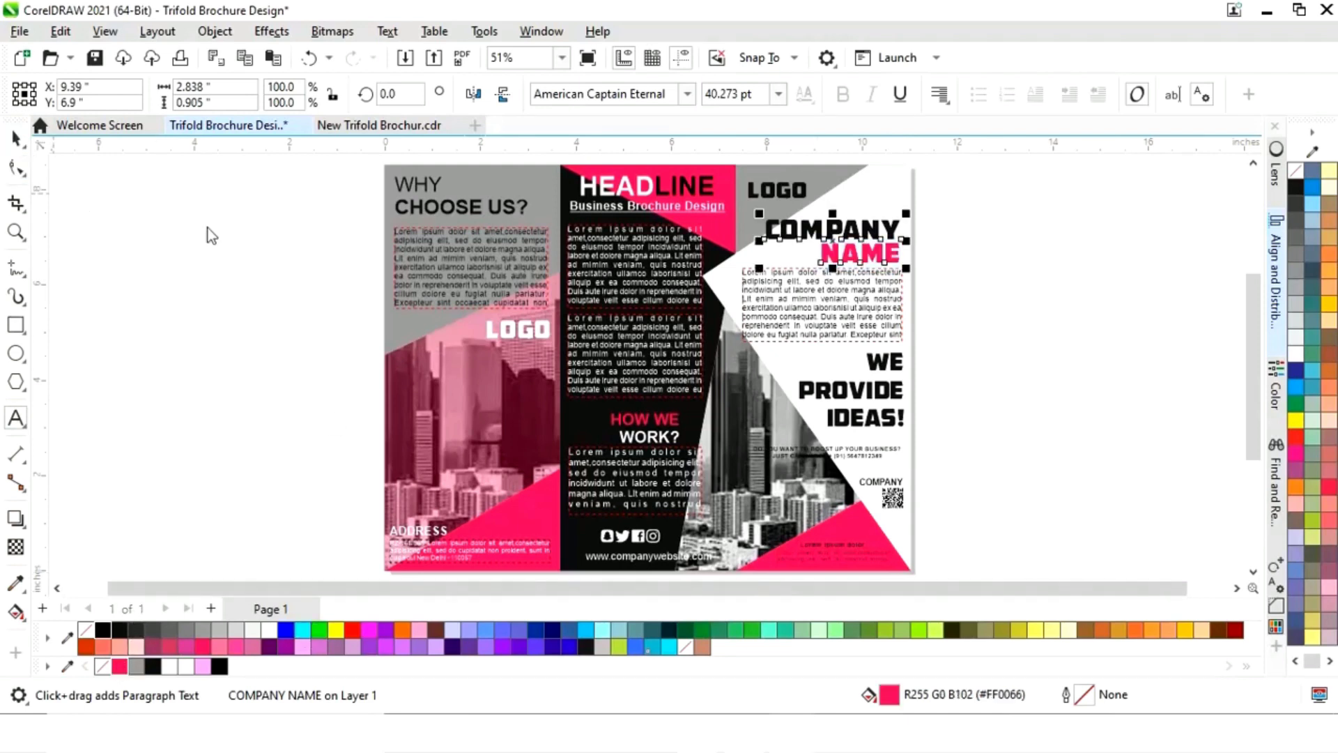
left_click(944, 442)
Fill the WE PROVIDE IDEAS! slogan and the small business promotion text below it with pink (#FF0066).
left_click(890, 418)
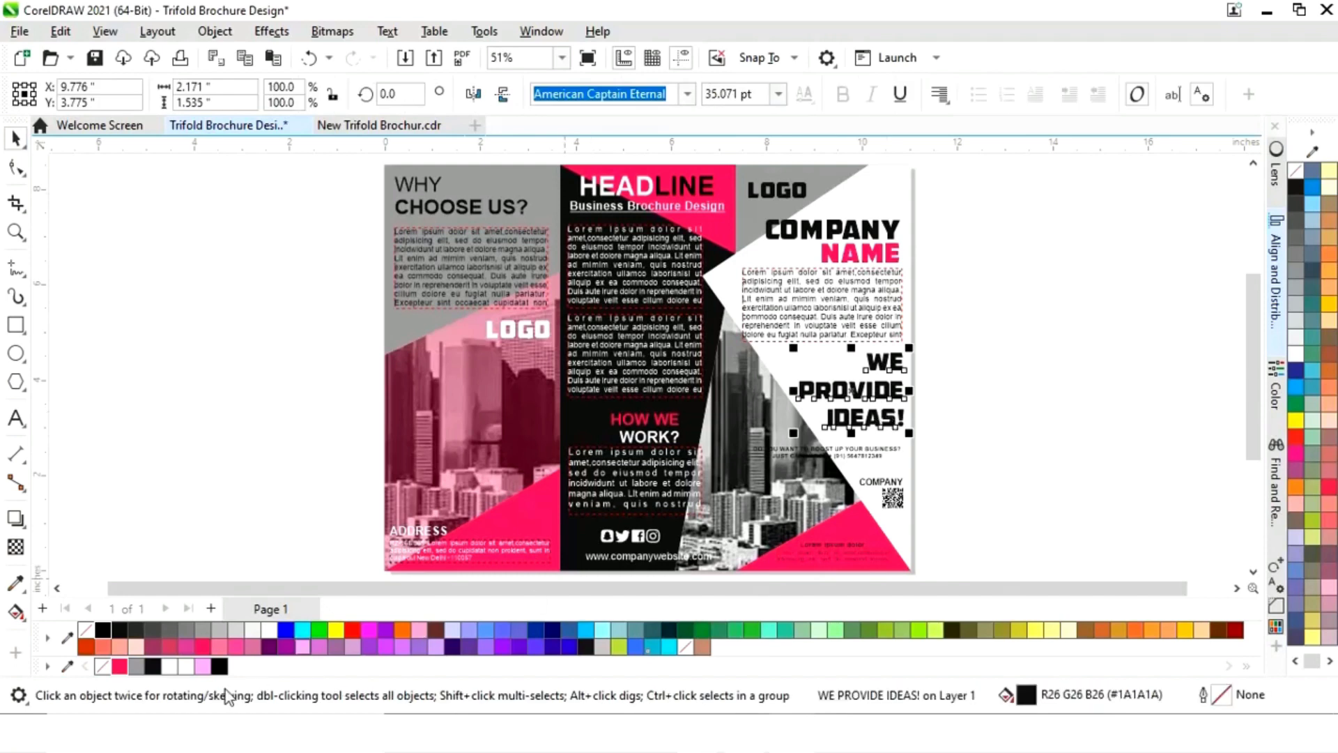
left_click(120, 667)
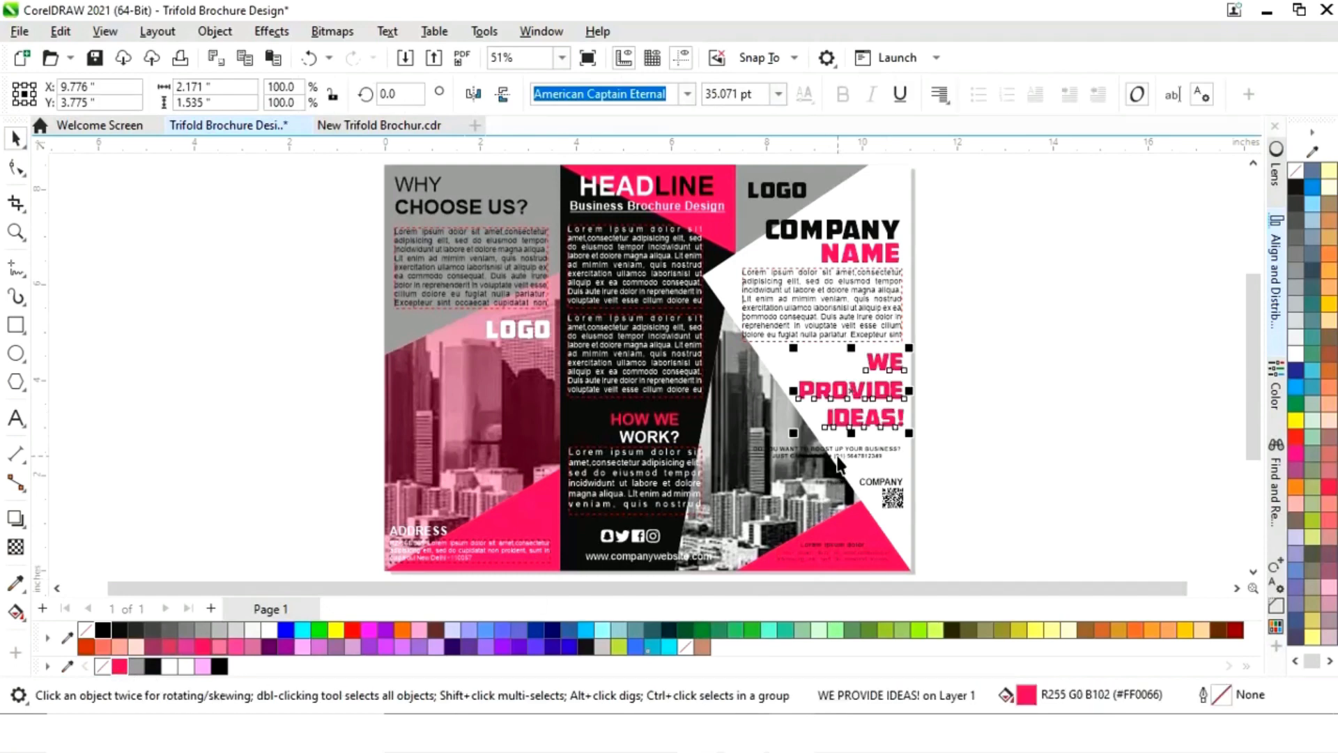
left_click(837, 457)
left_click(120, 666)
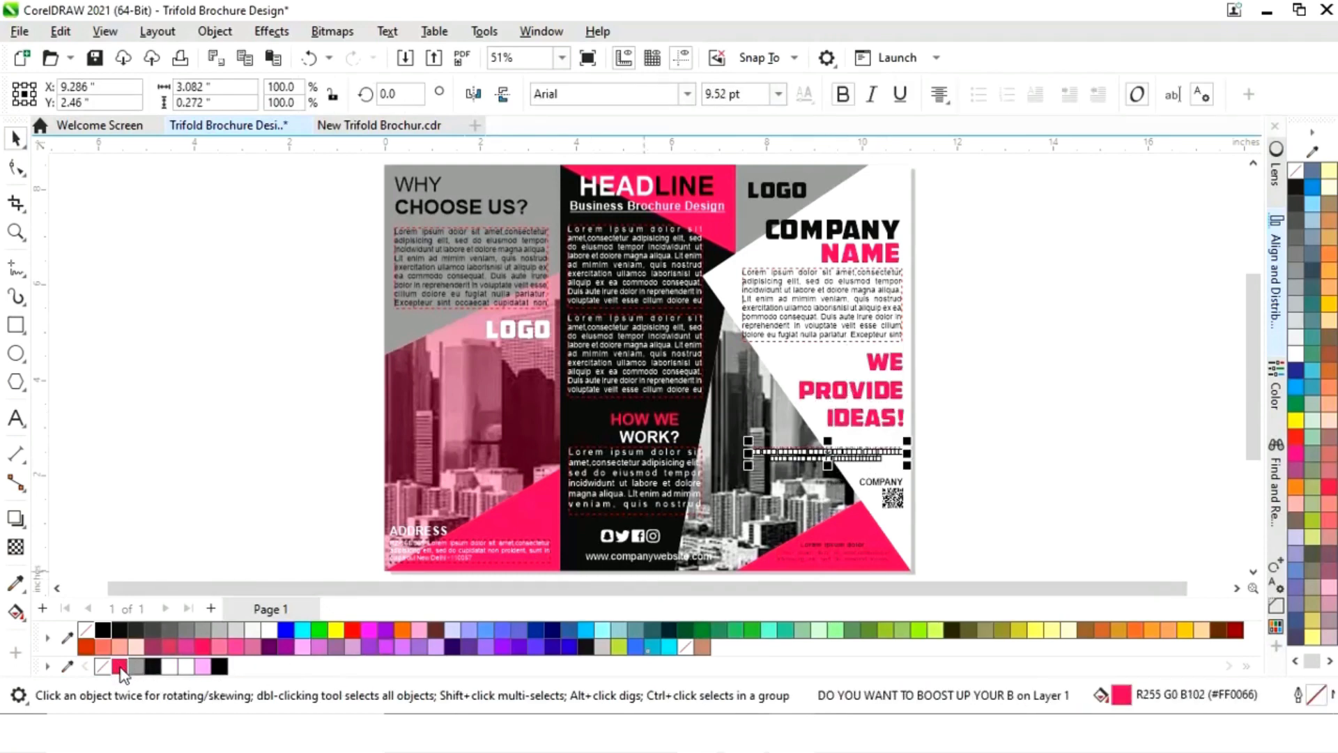
left_click(997, 506)
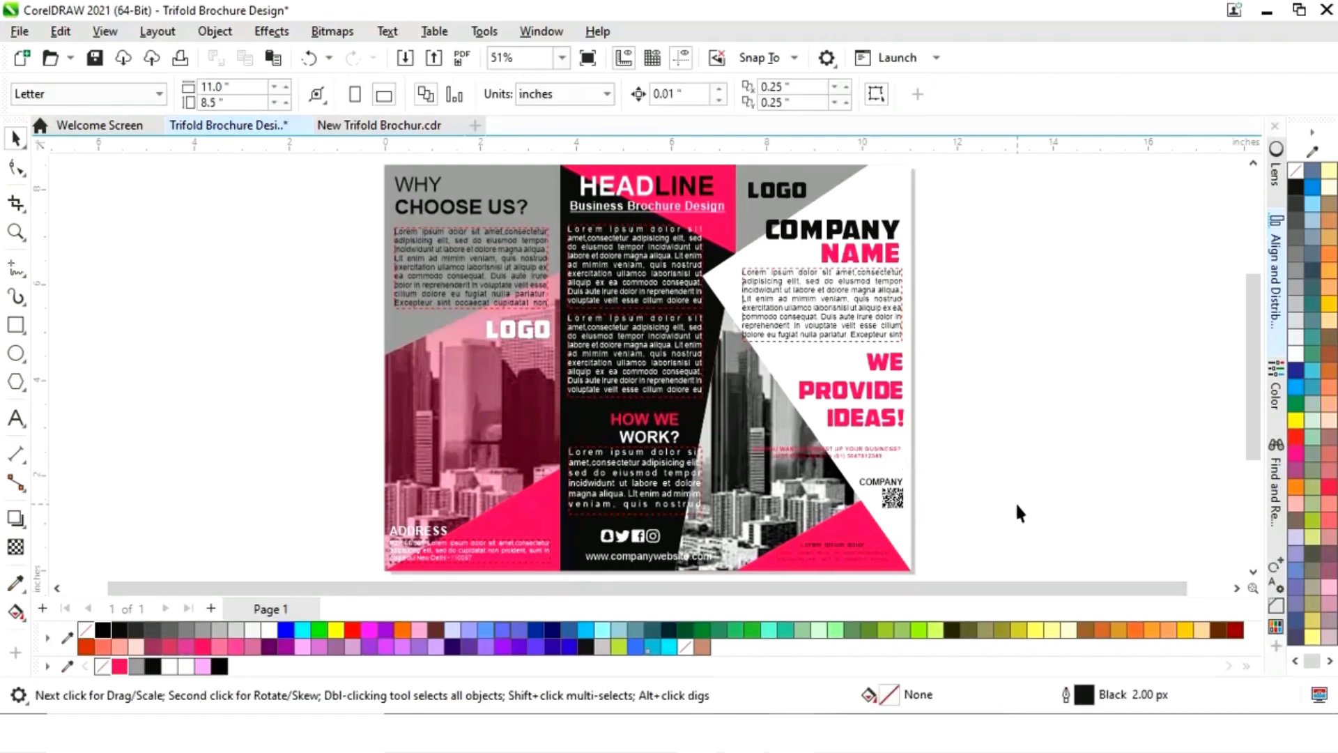
Color the words CHOOSE US? in the left panel's heading white.
left_click(490, 216)
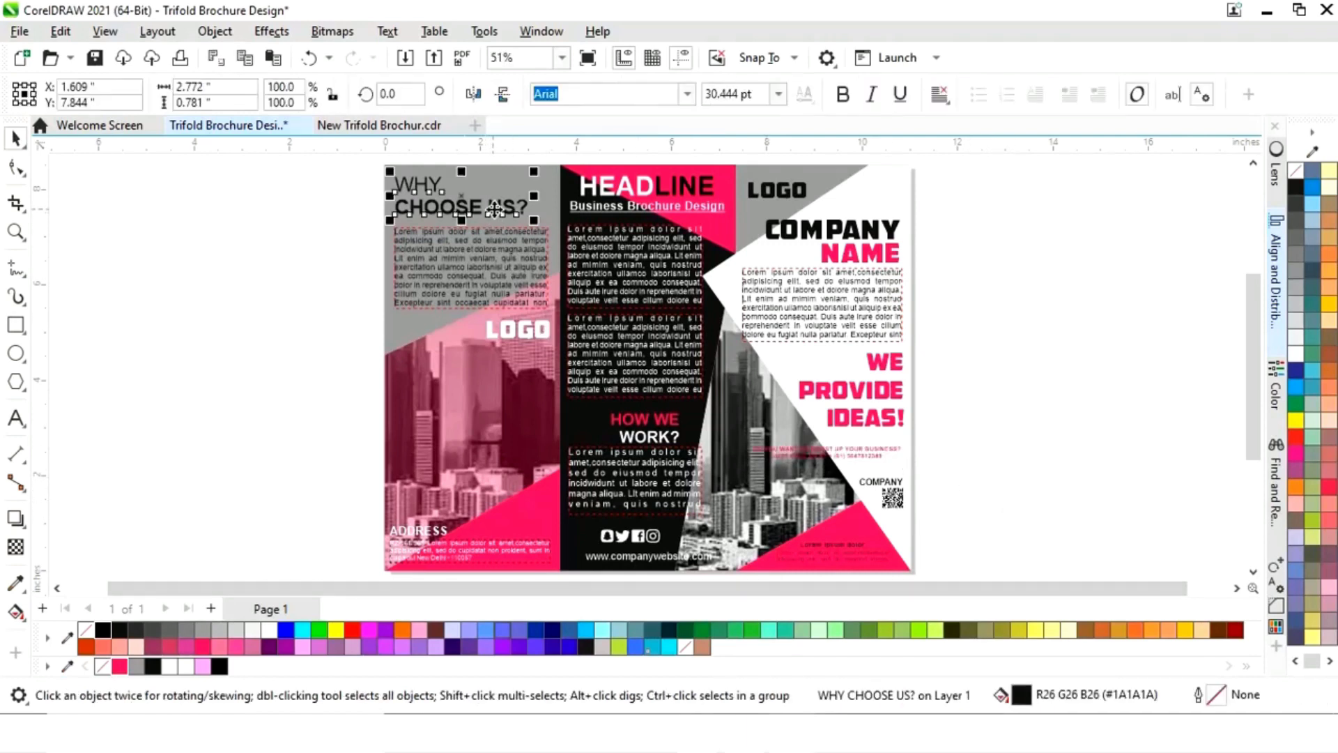
double_click(530, 207)
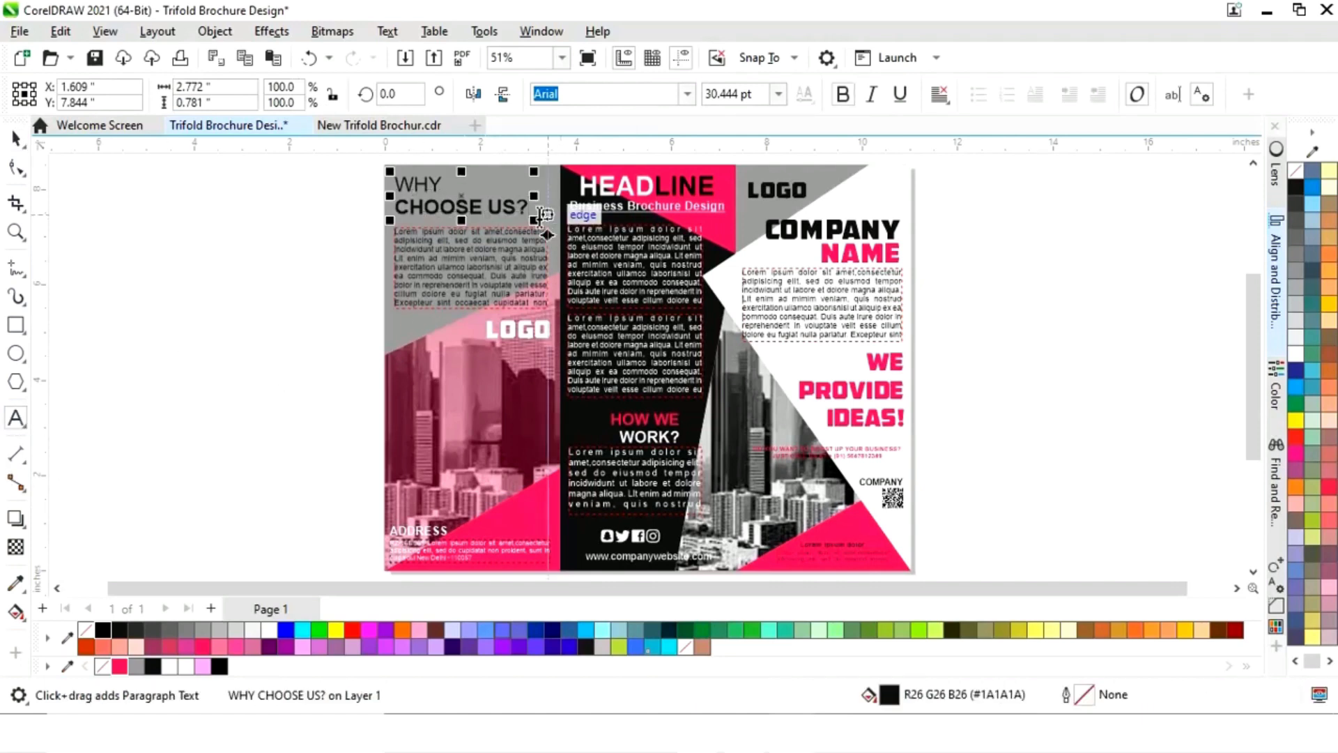
left_click_drag(530, 206, 389, 218)
key("Escape")
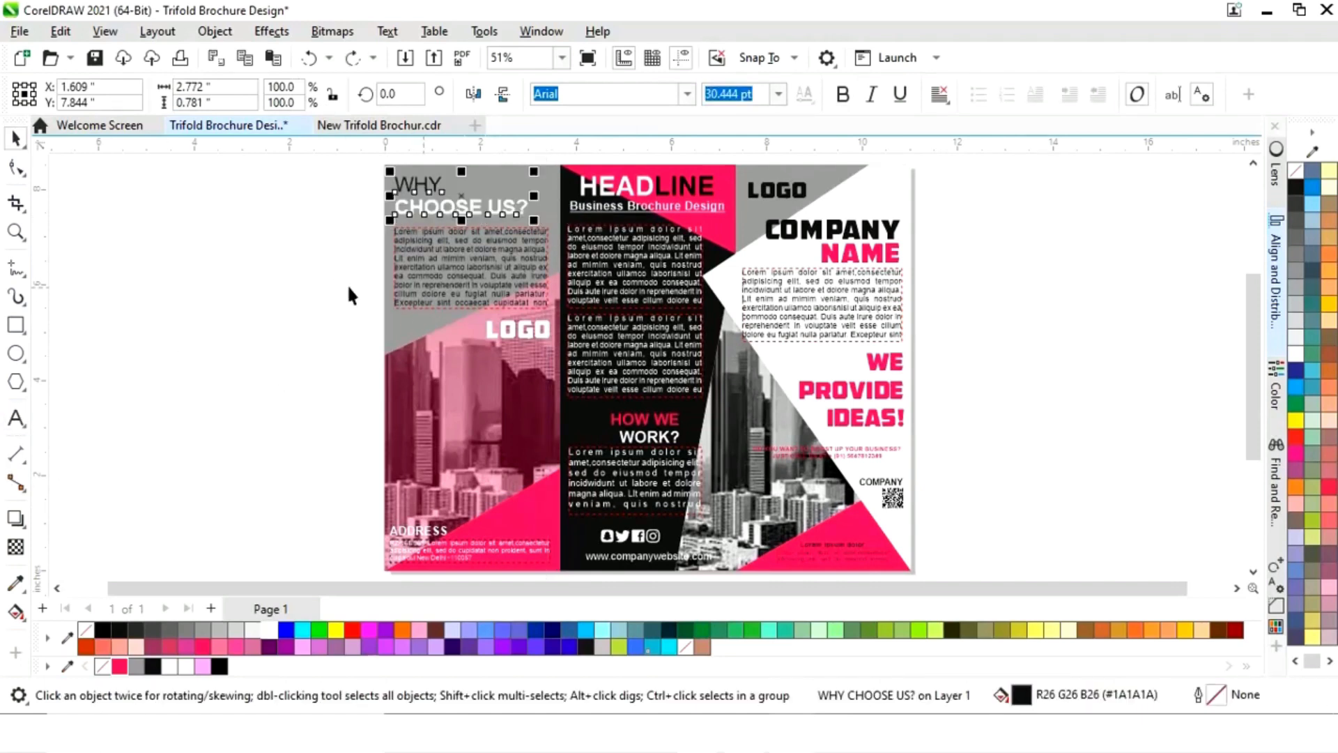
left_click(345, 283)
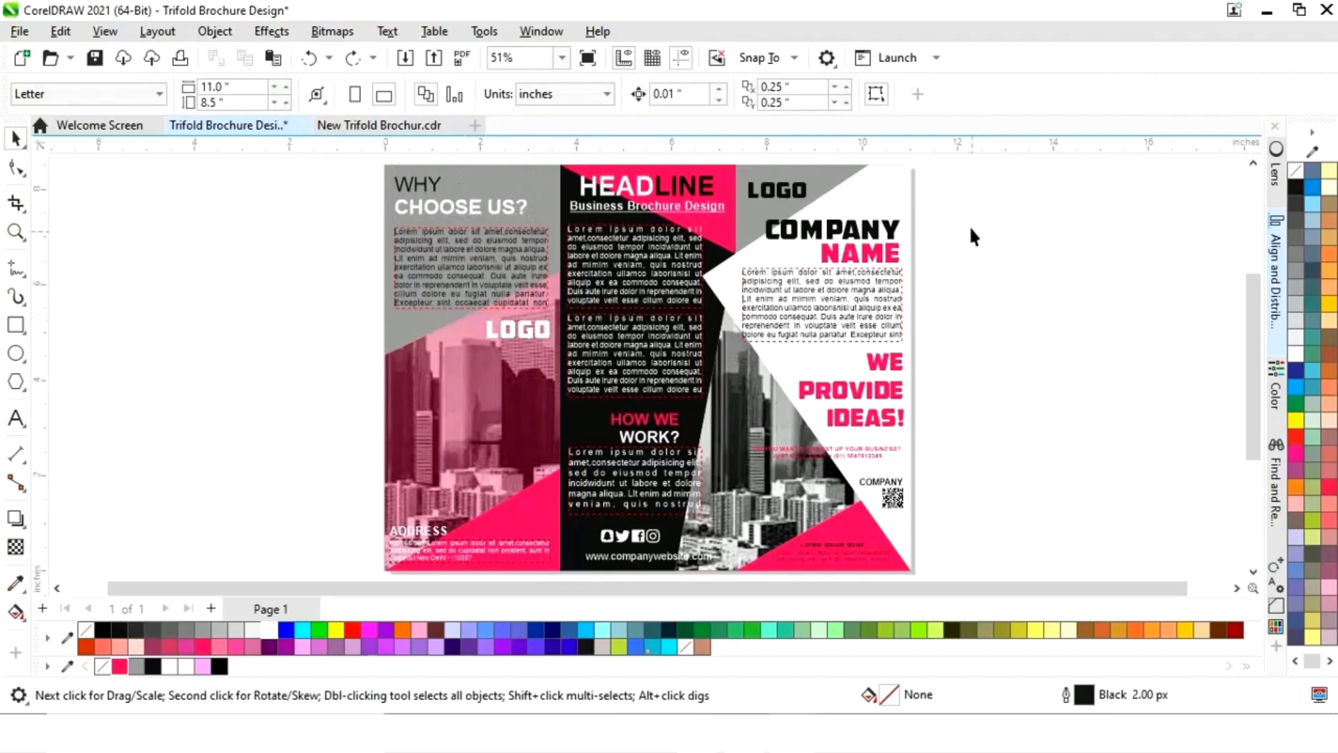
Right-align the right panel's title, paragraph, slogan and promotion text, and left-align the HOW WE WORK? heading with its paragraph.
left_click_drag(961, 210, 728, 474)
left_click(1076, 320)
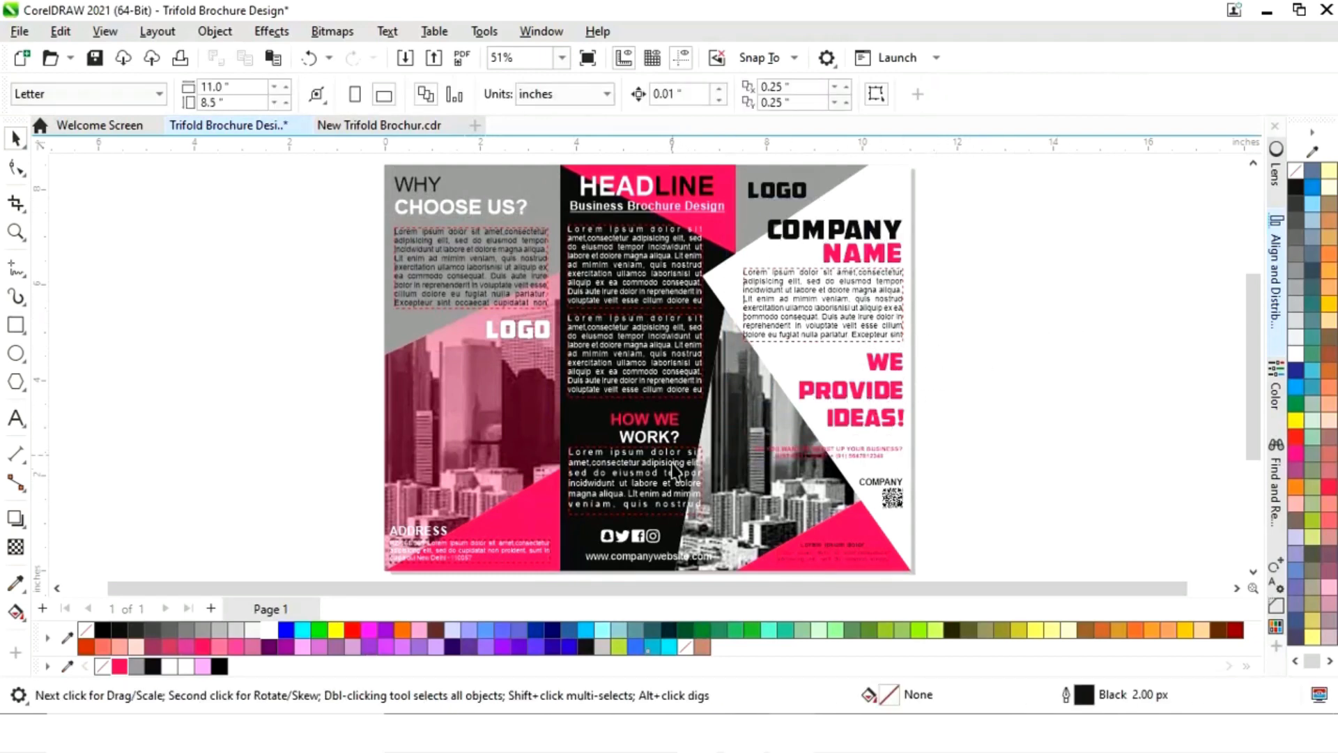
left_click(668, 440)
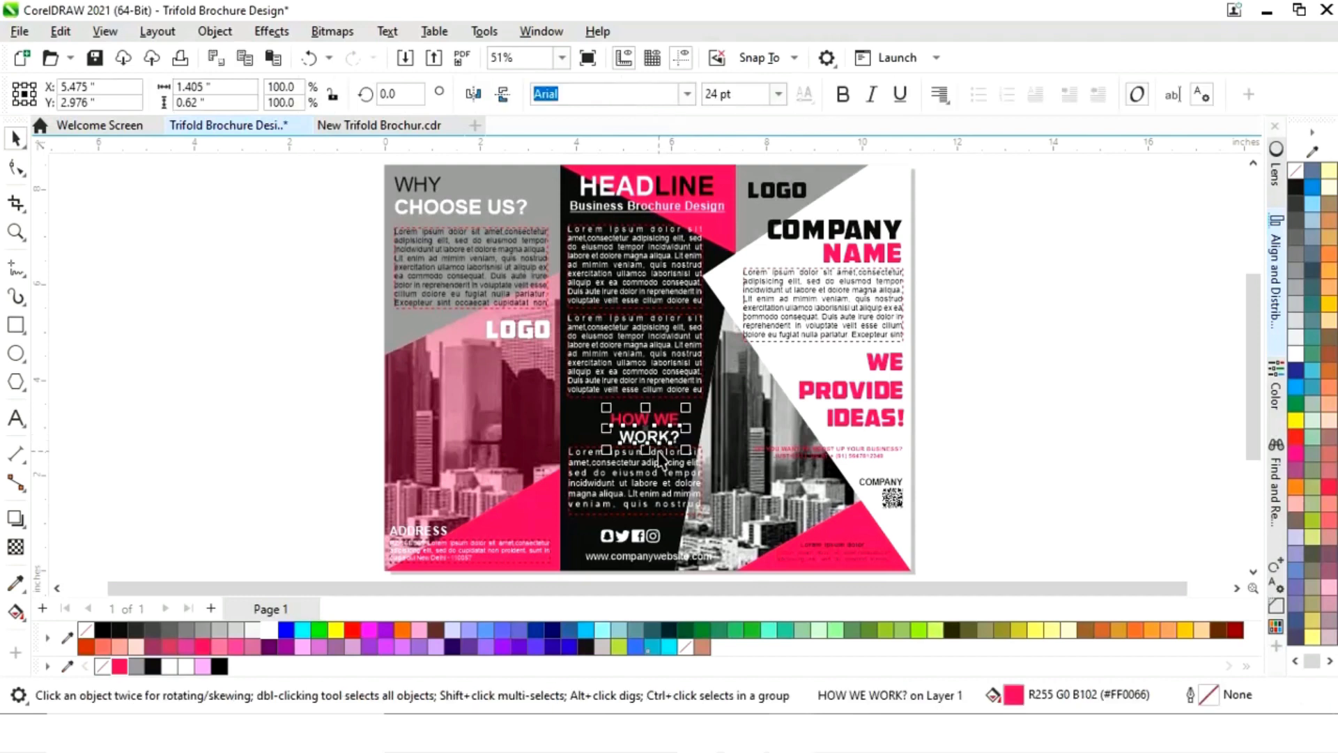
left_click(636, 474, "shift")
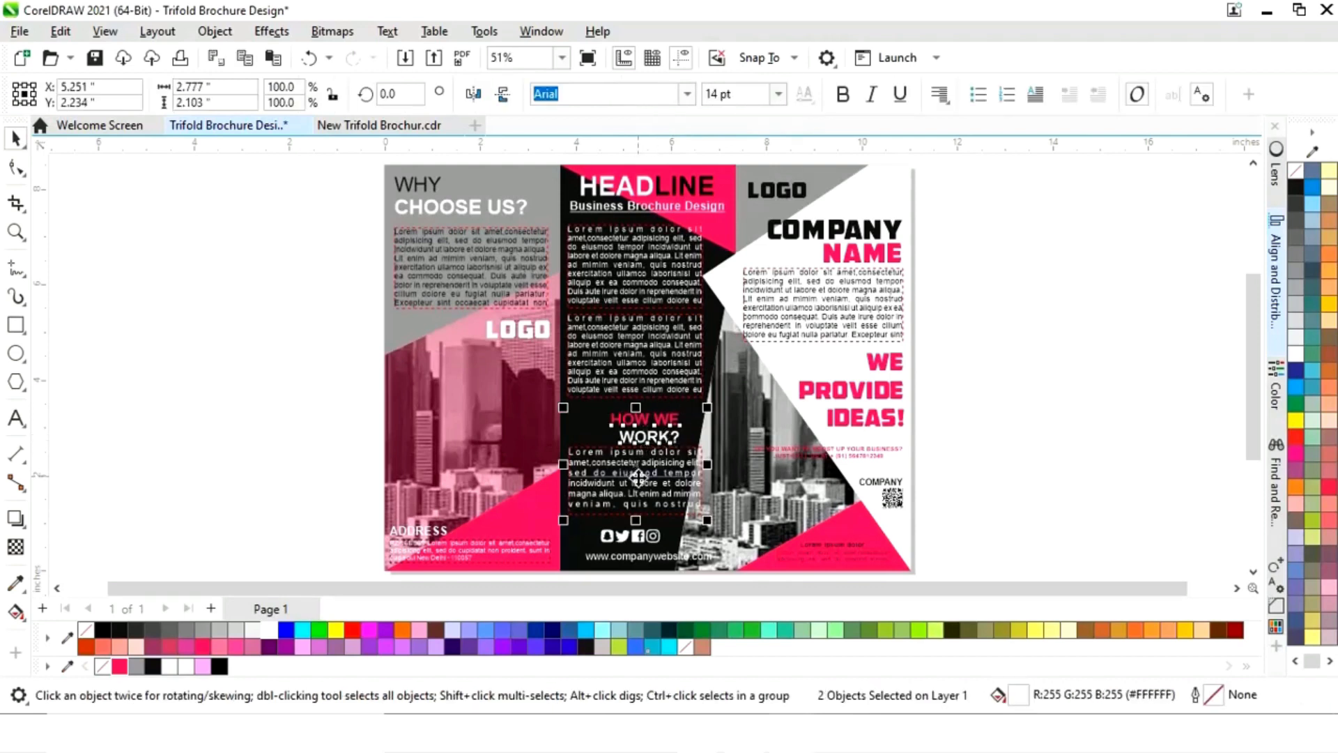
key("l")
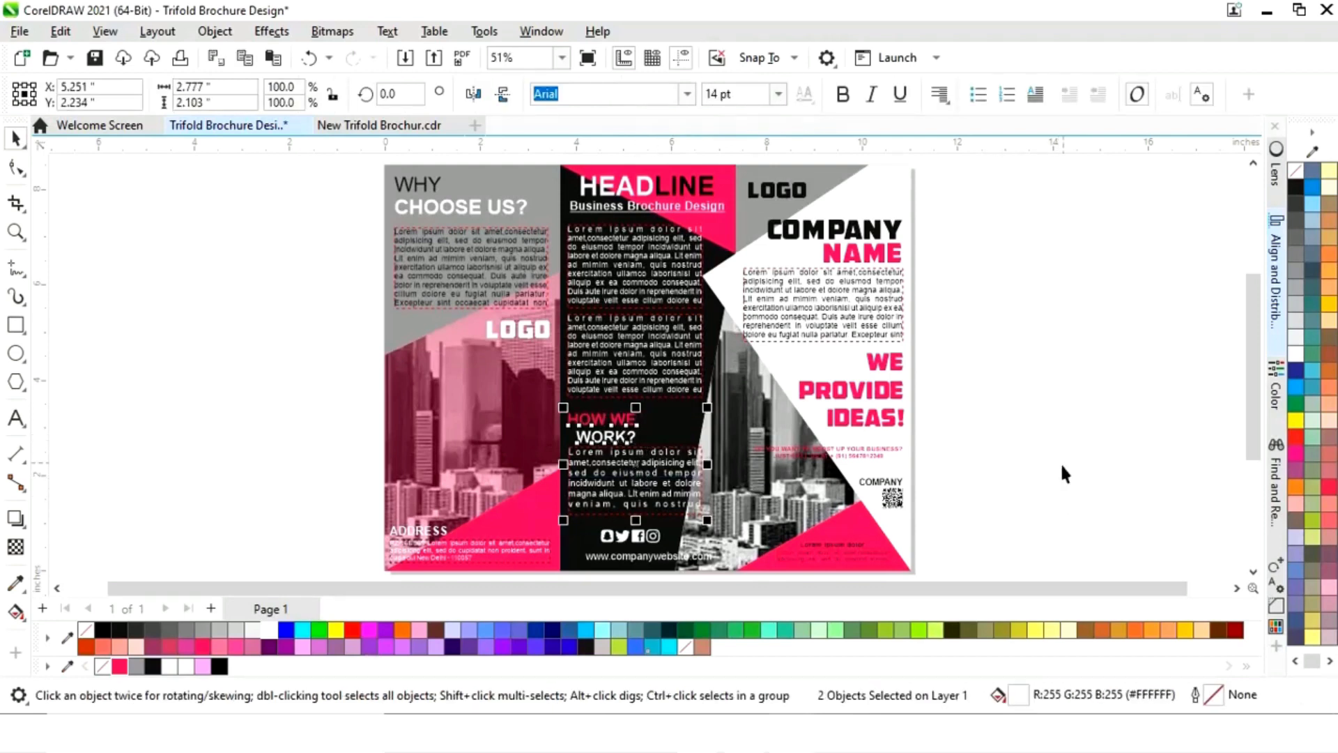
left_click(1079, 456)
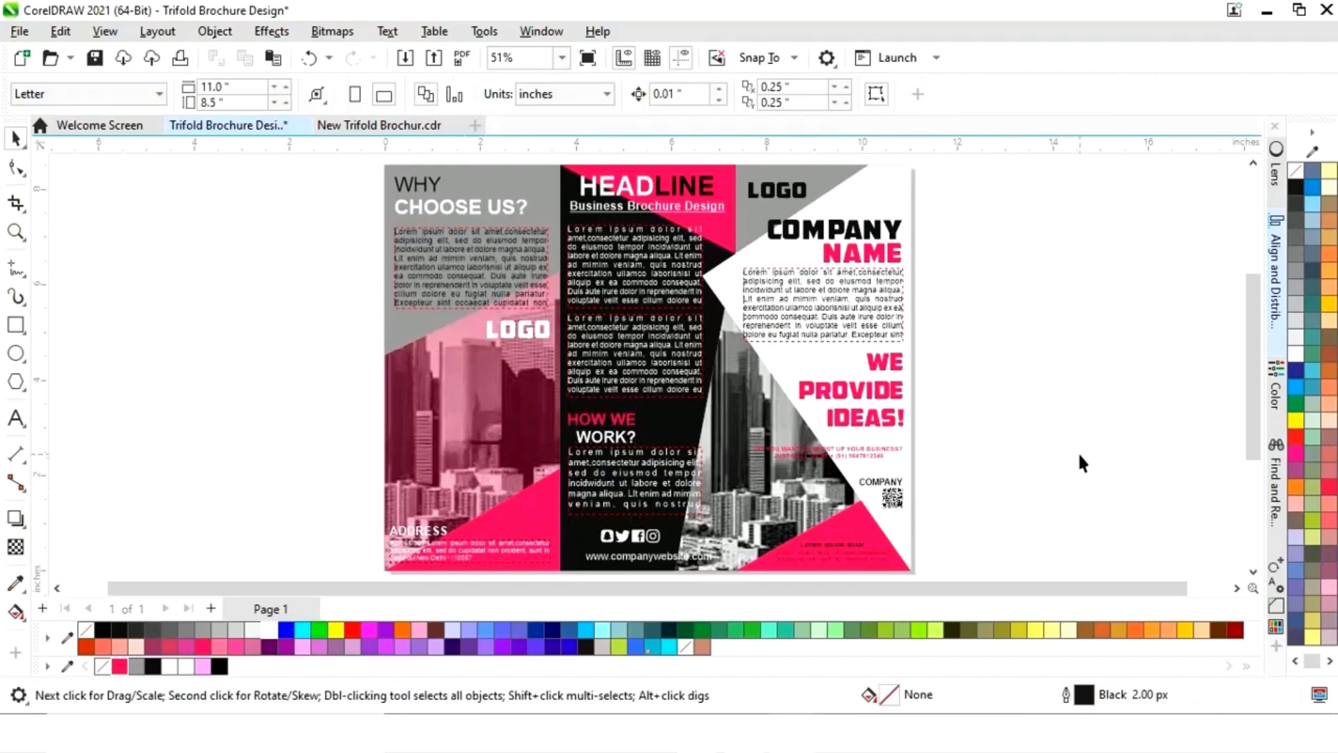
Center the social icons and the website address horizontally on the middle panel.
left_click(640, 548)
left_click(640, 558, "shift")
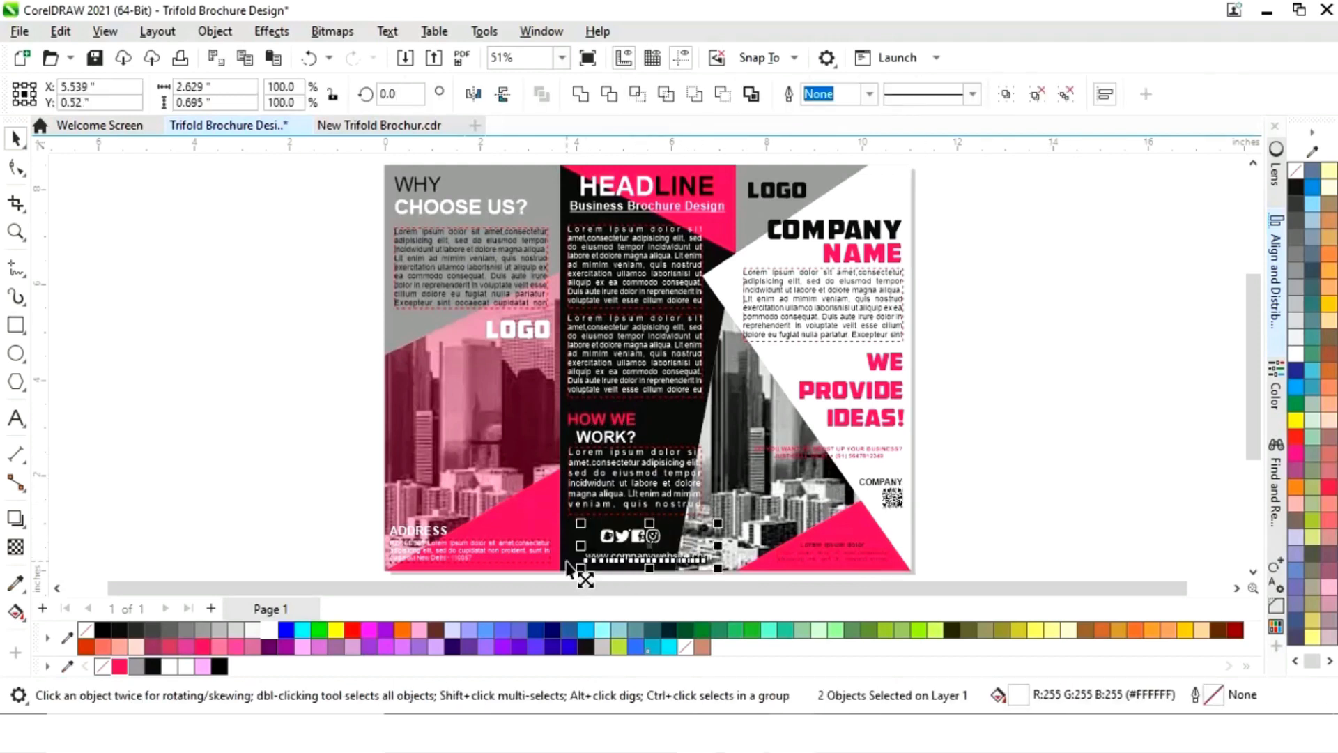
left_click(568, 563, "shift")
key("c")
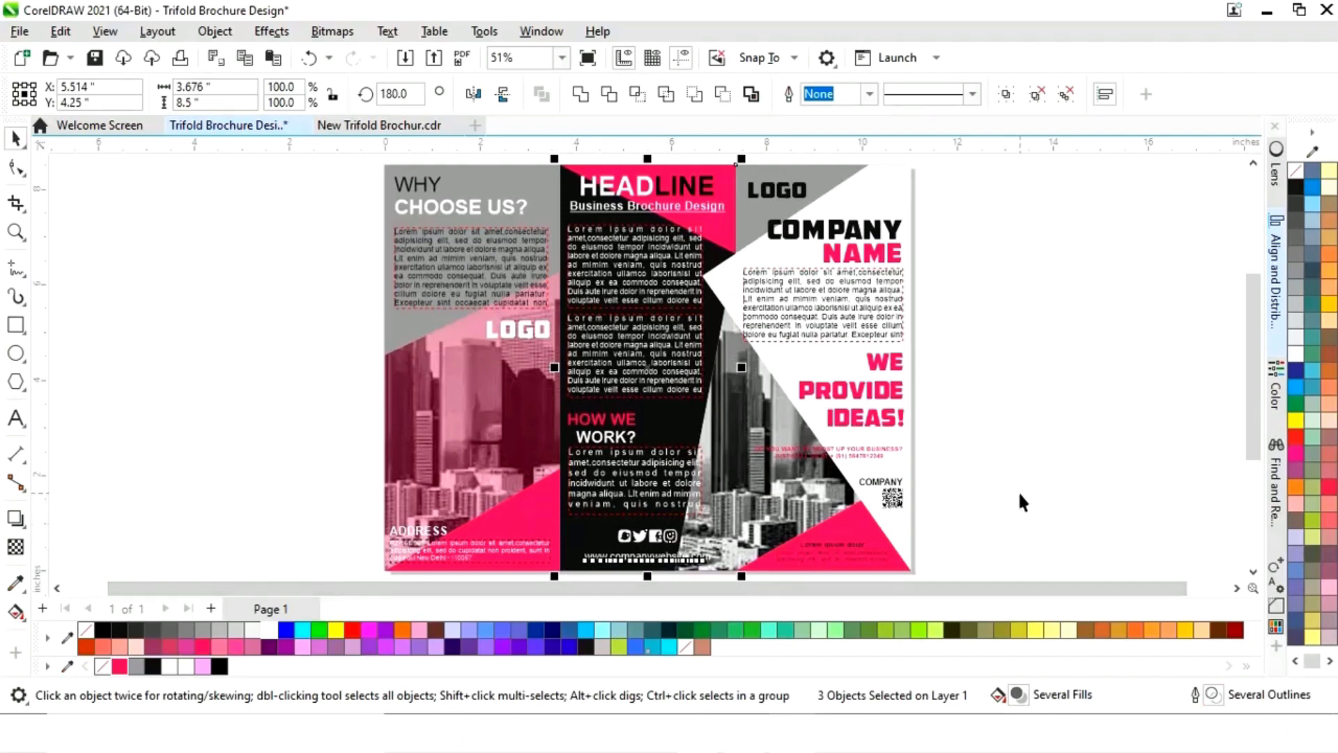
left_click(1017, 495)
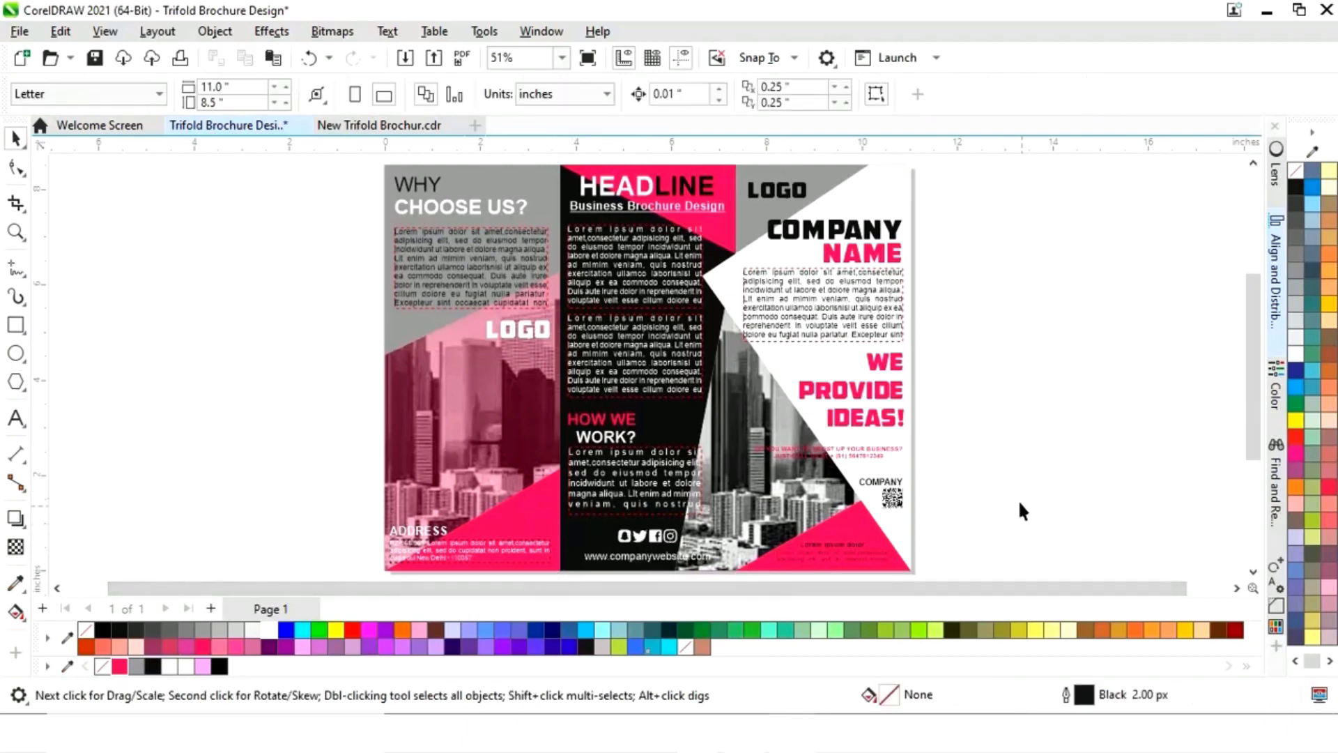
Center the website address horizontally beneath the HOW WE WORK? paragraph on the middle panel.
left_click(659, 542)
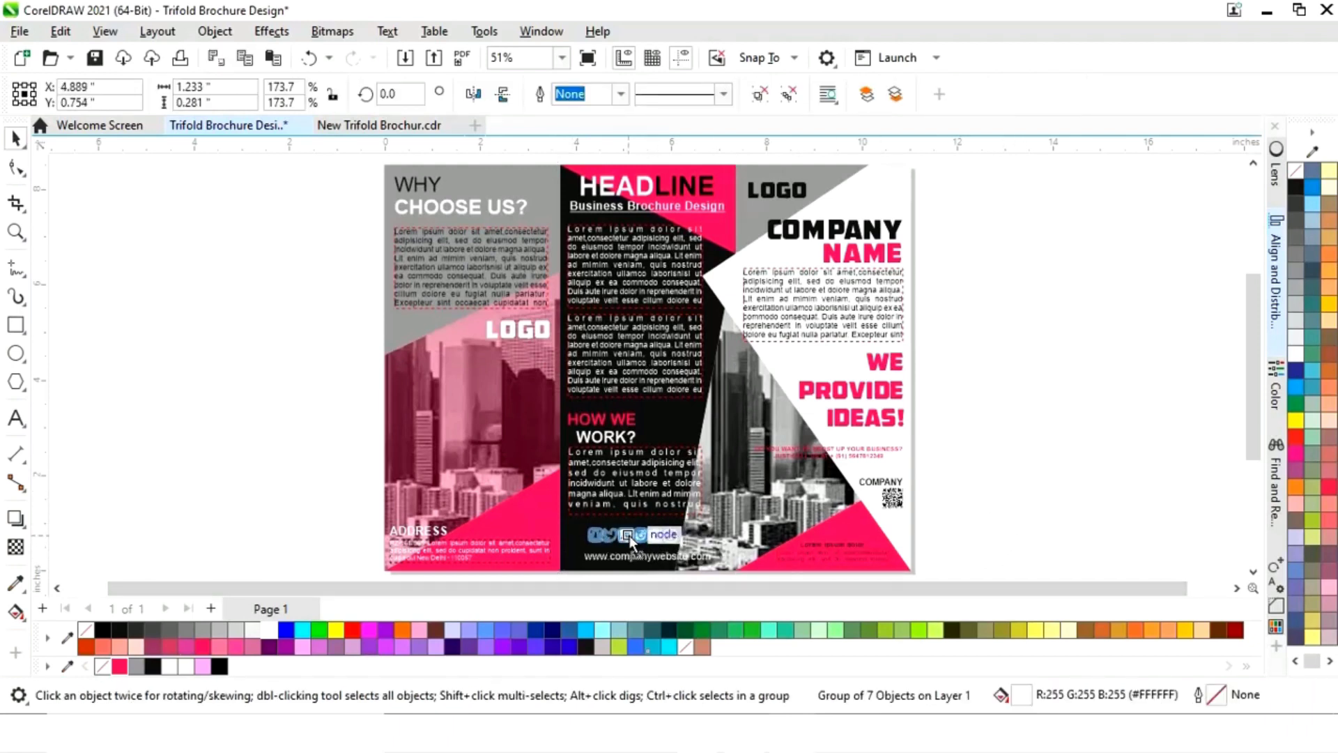
left_click_drag(627, 535, 644, 571)
left_click(634, 497, "shift")
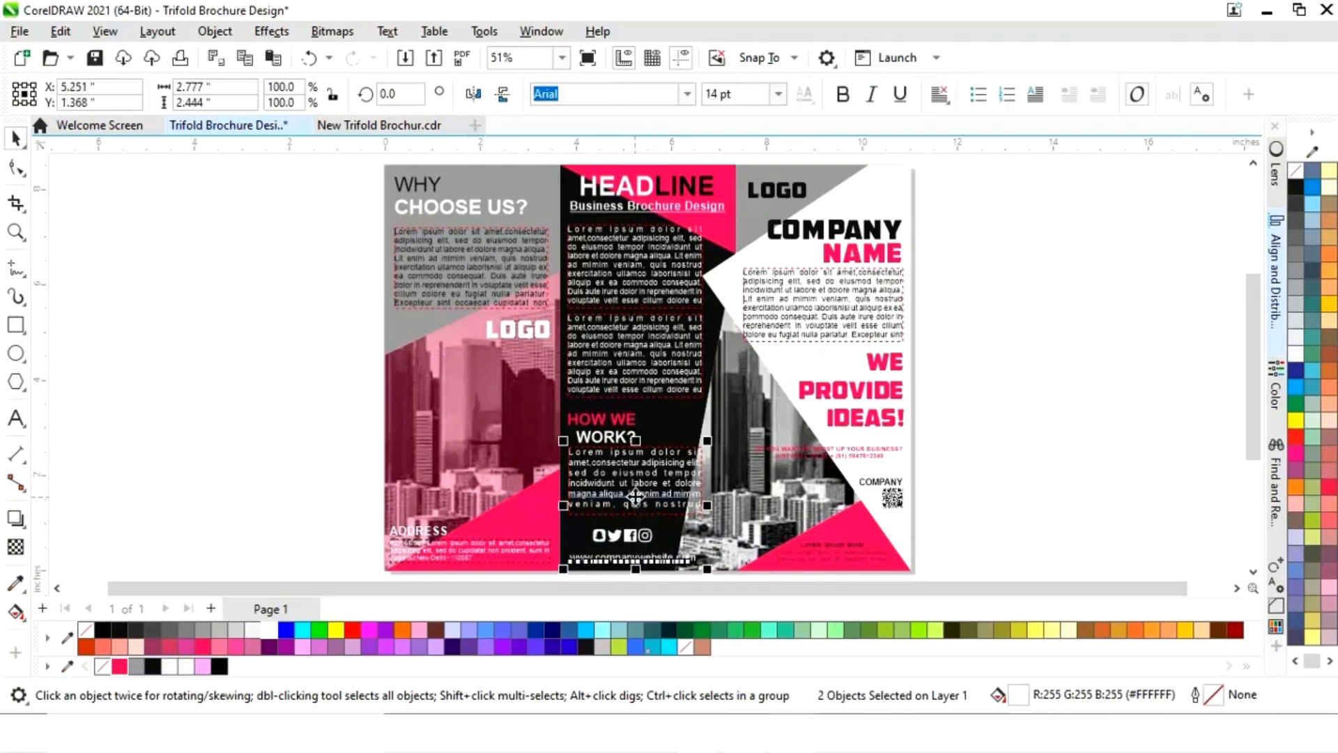
left_click(1026, 526)
Center the social icons horizontally over the website address at the foot of the middle panel.
left_click(638, 541)
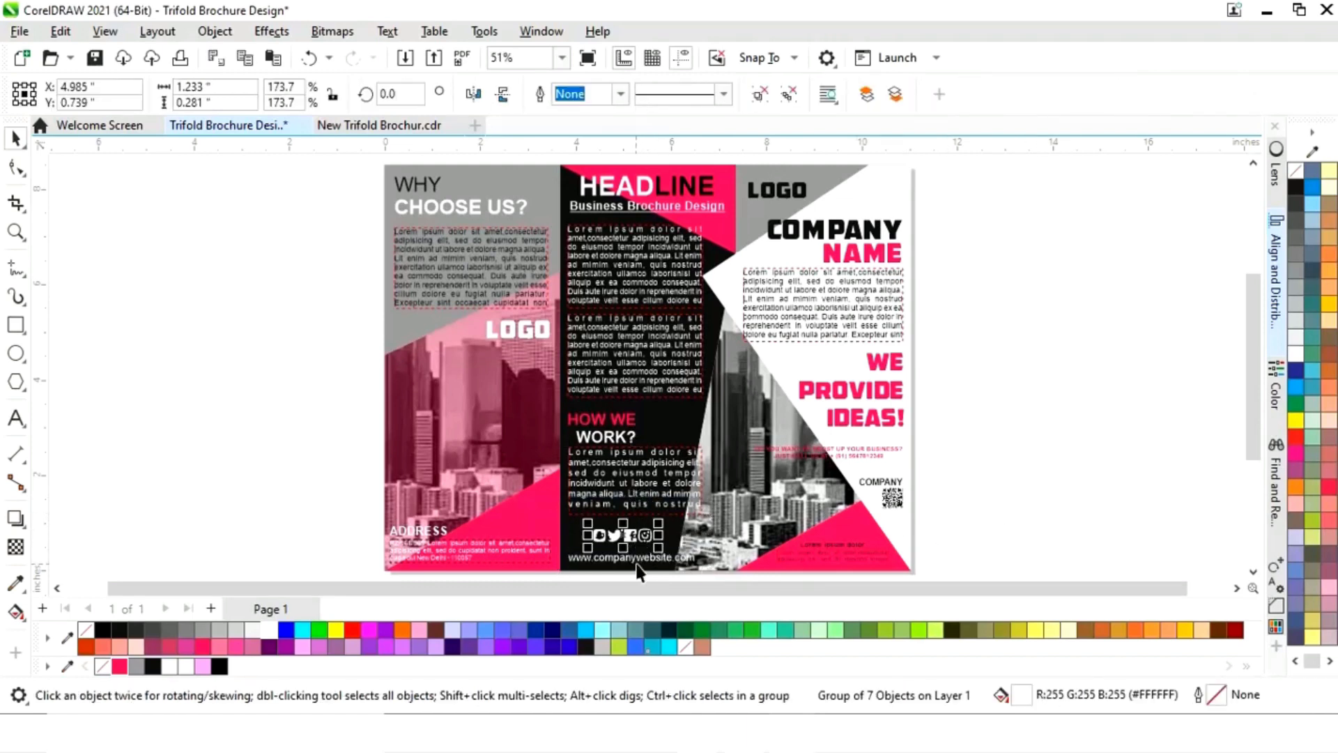
left_click(636, 563, "shift")
key("c")
left_click(959, 491)
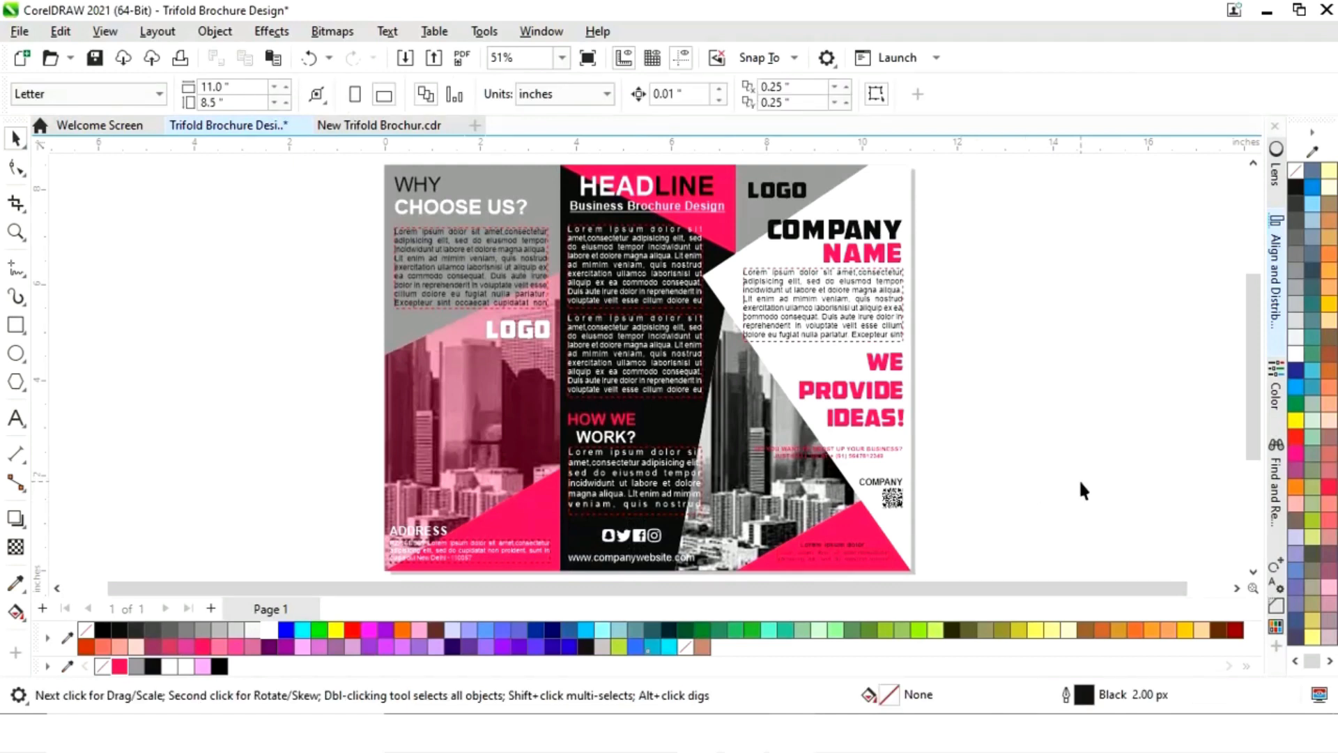
Make the word WHY in the left panel's heading bold and preview the brochure full screen.
left_click(425, 207)
left_click(16, 418)
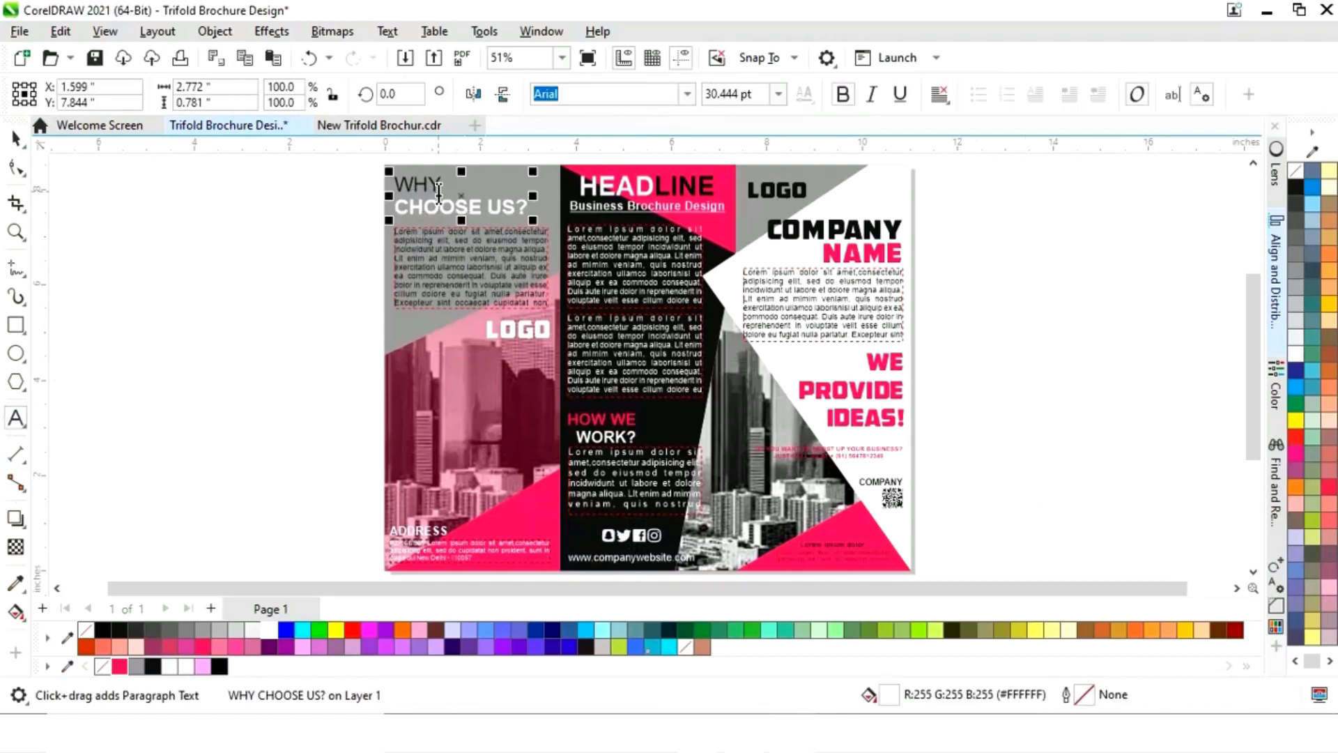
left_click_drag(440, 184, 392, 184)
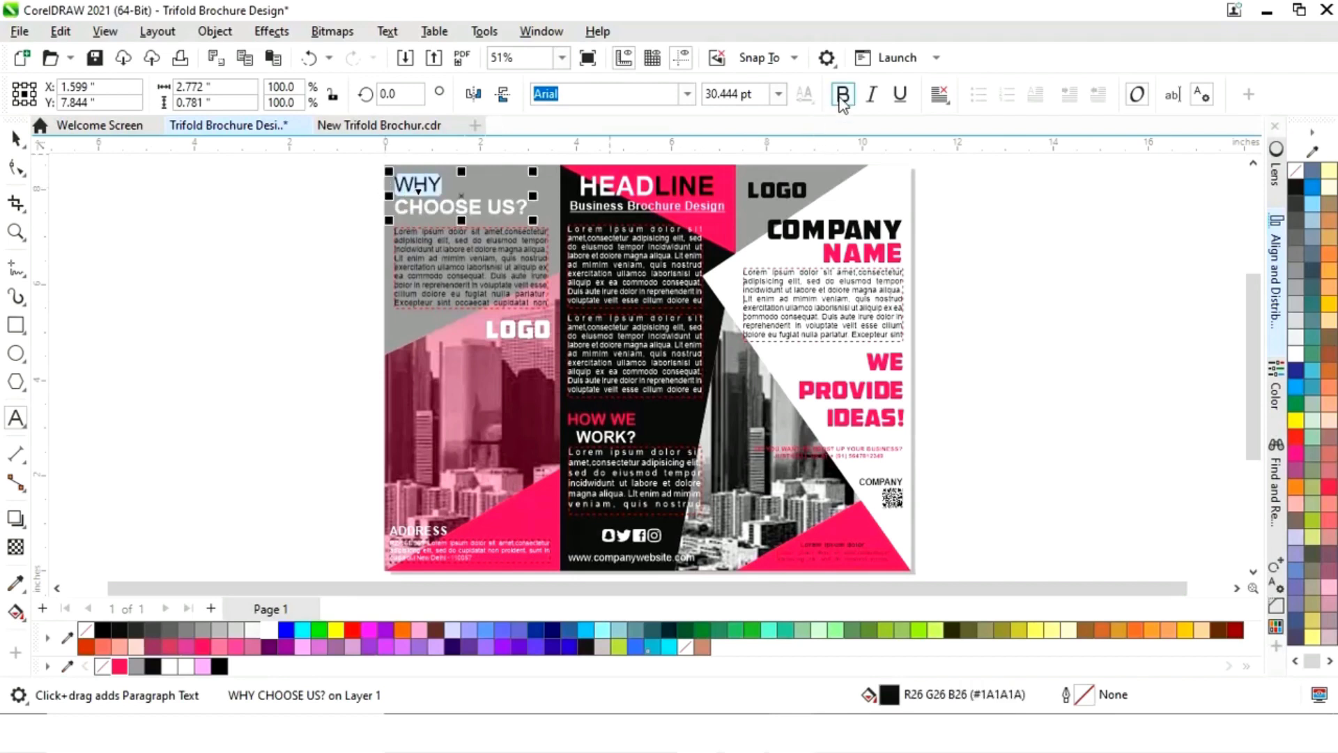
left_click(17, 138)
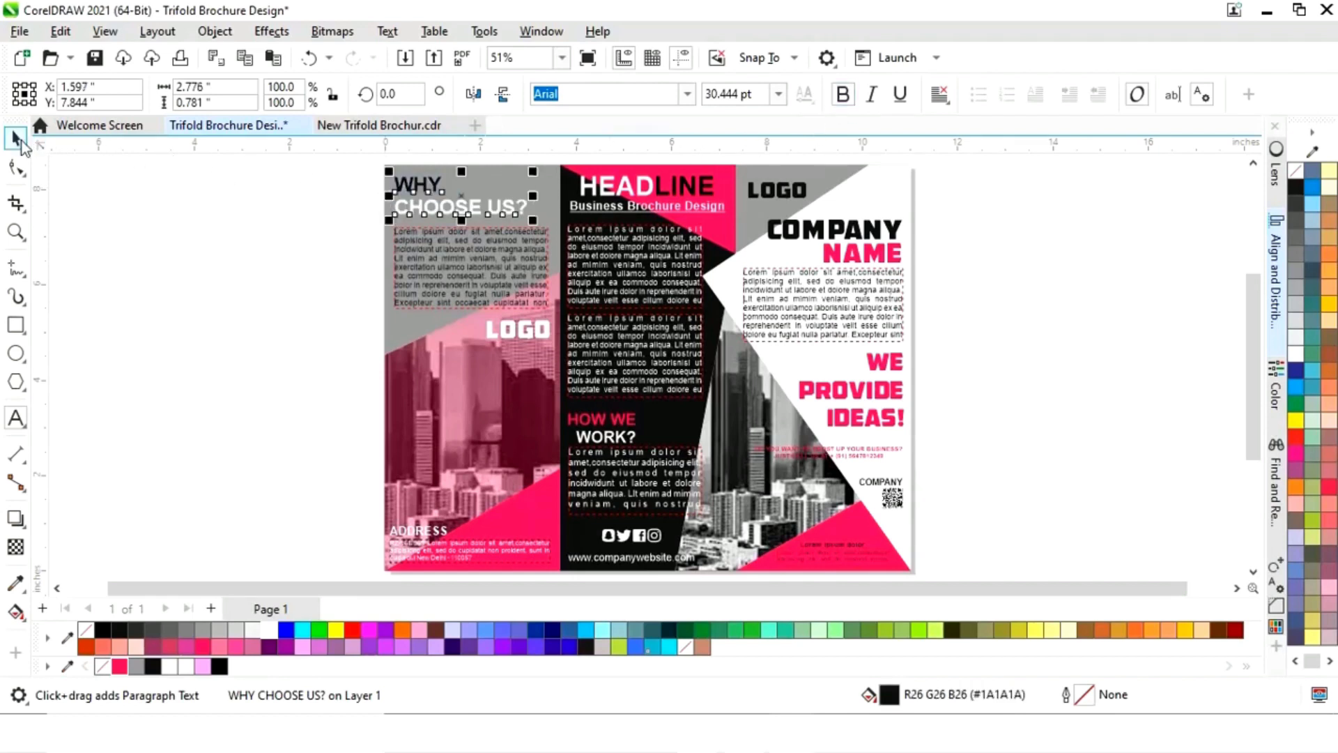
left_click(362, 327)
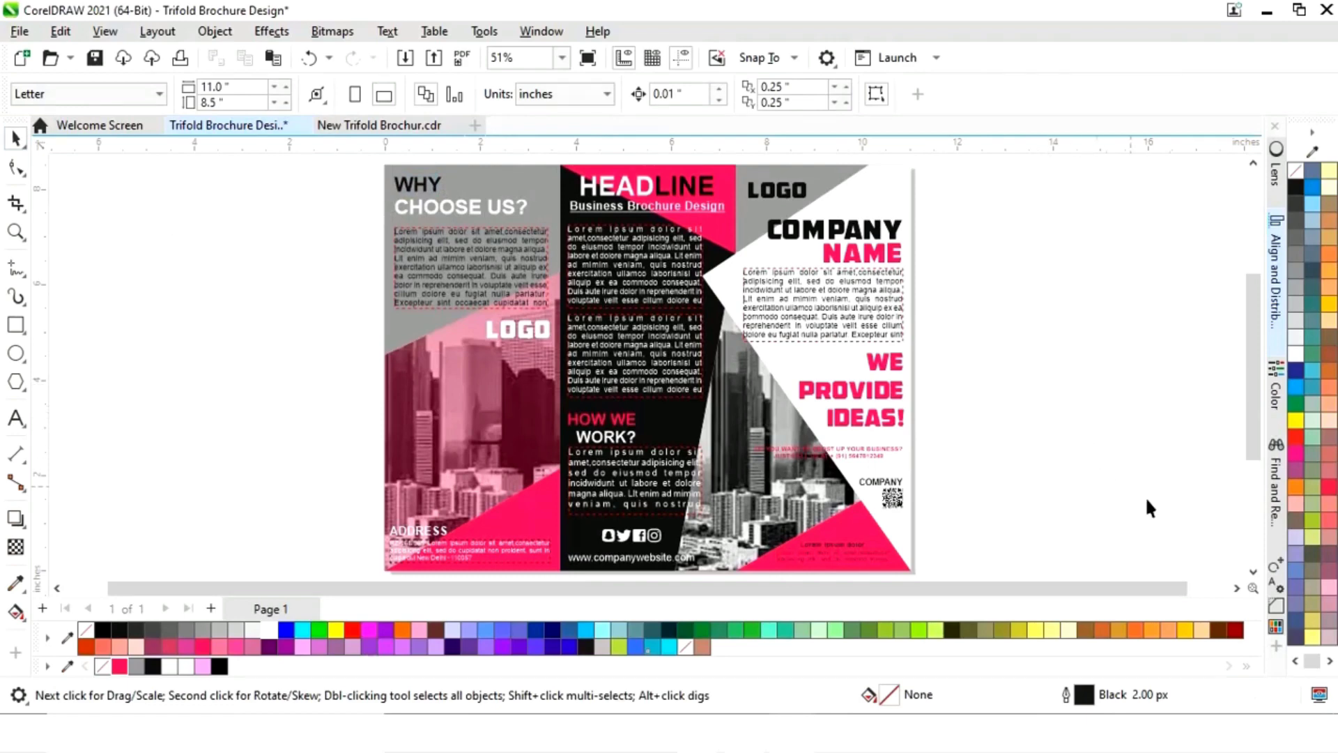
key("F9")
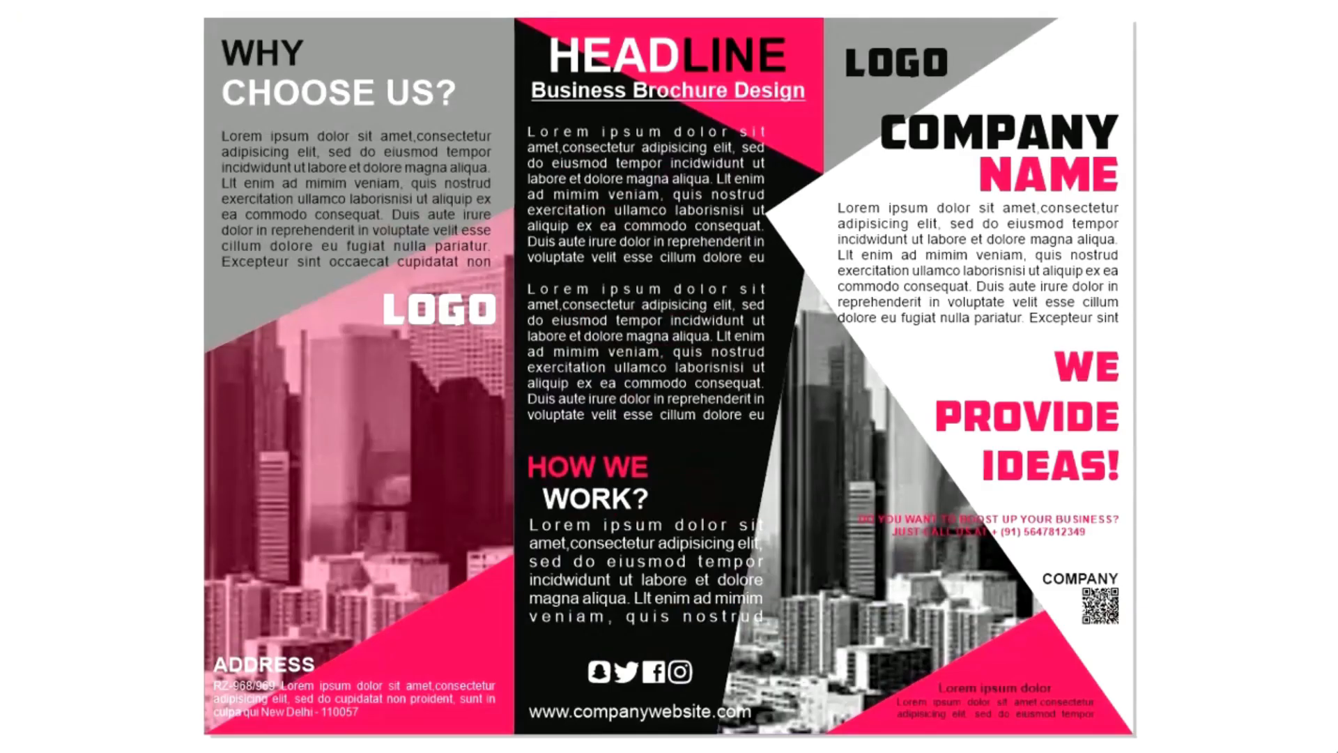